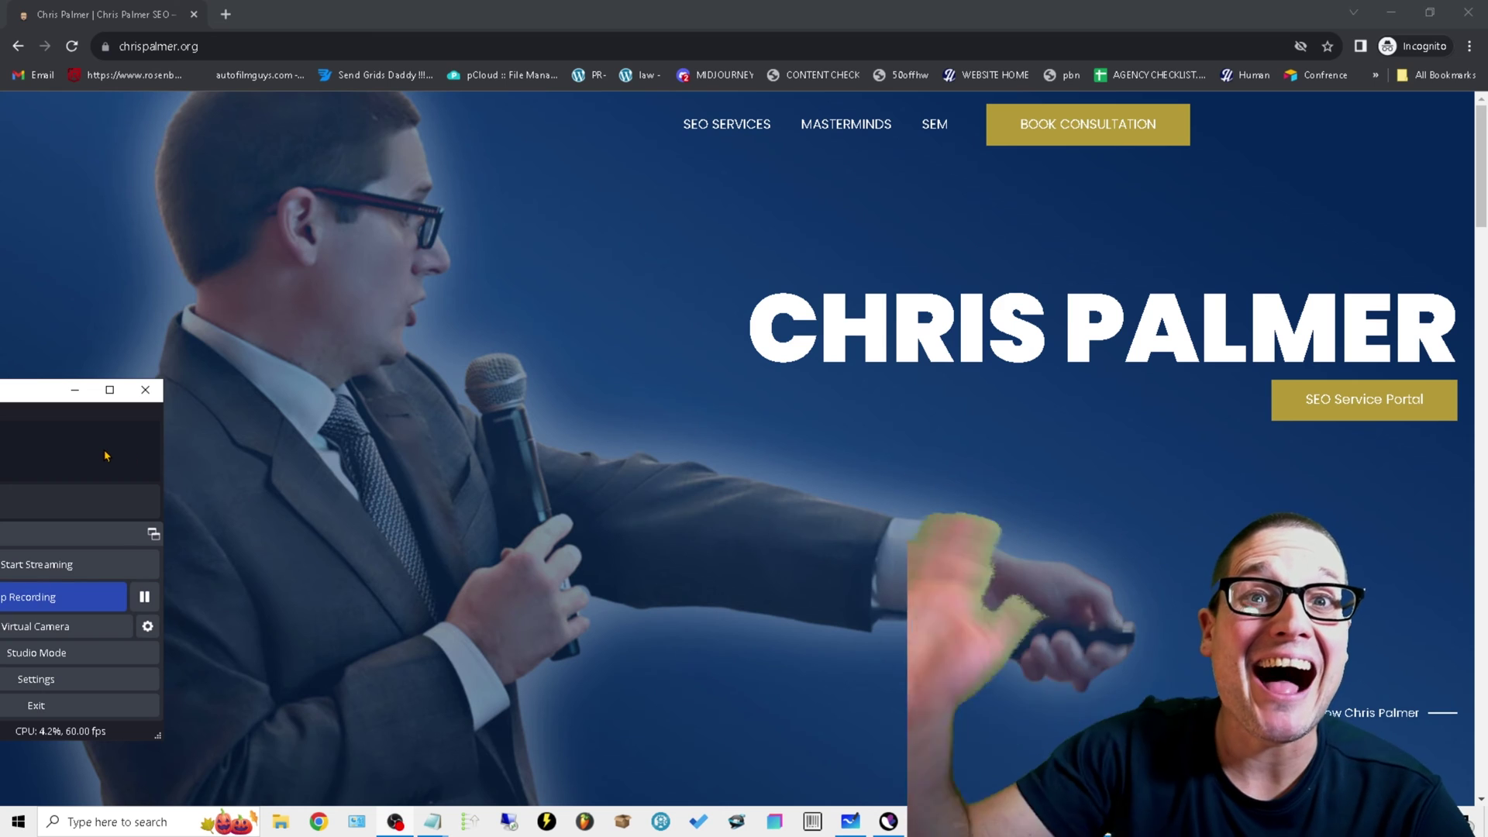
- Hide the recording program and switch to the browser window with the Search Console Page indexing report
left_click(70, 392)
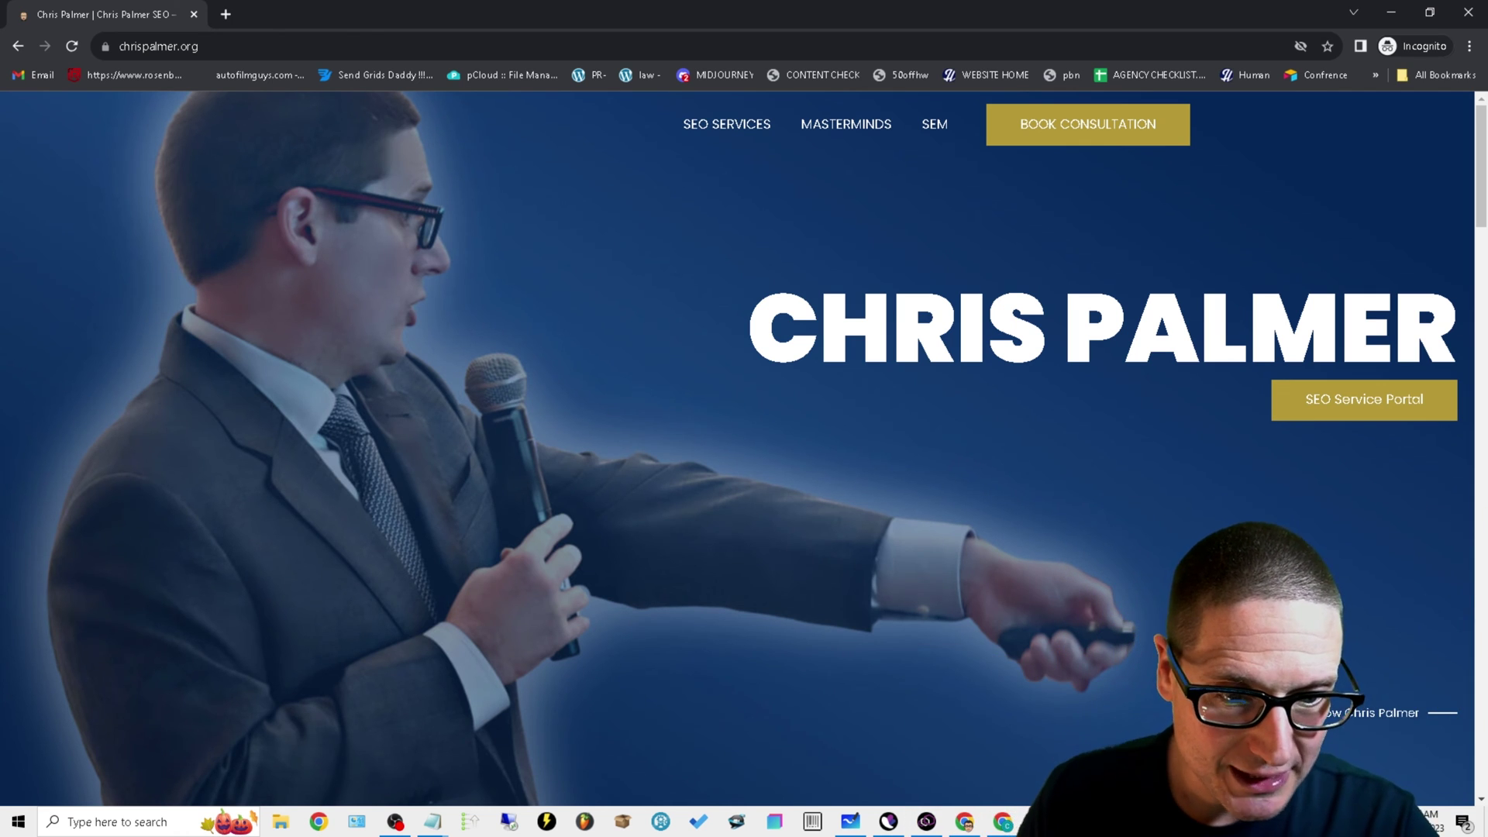
mouse_move(1079, 821)
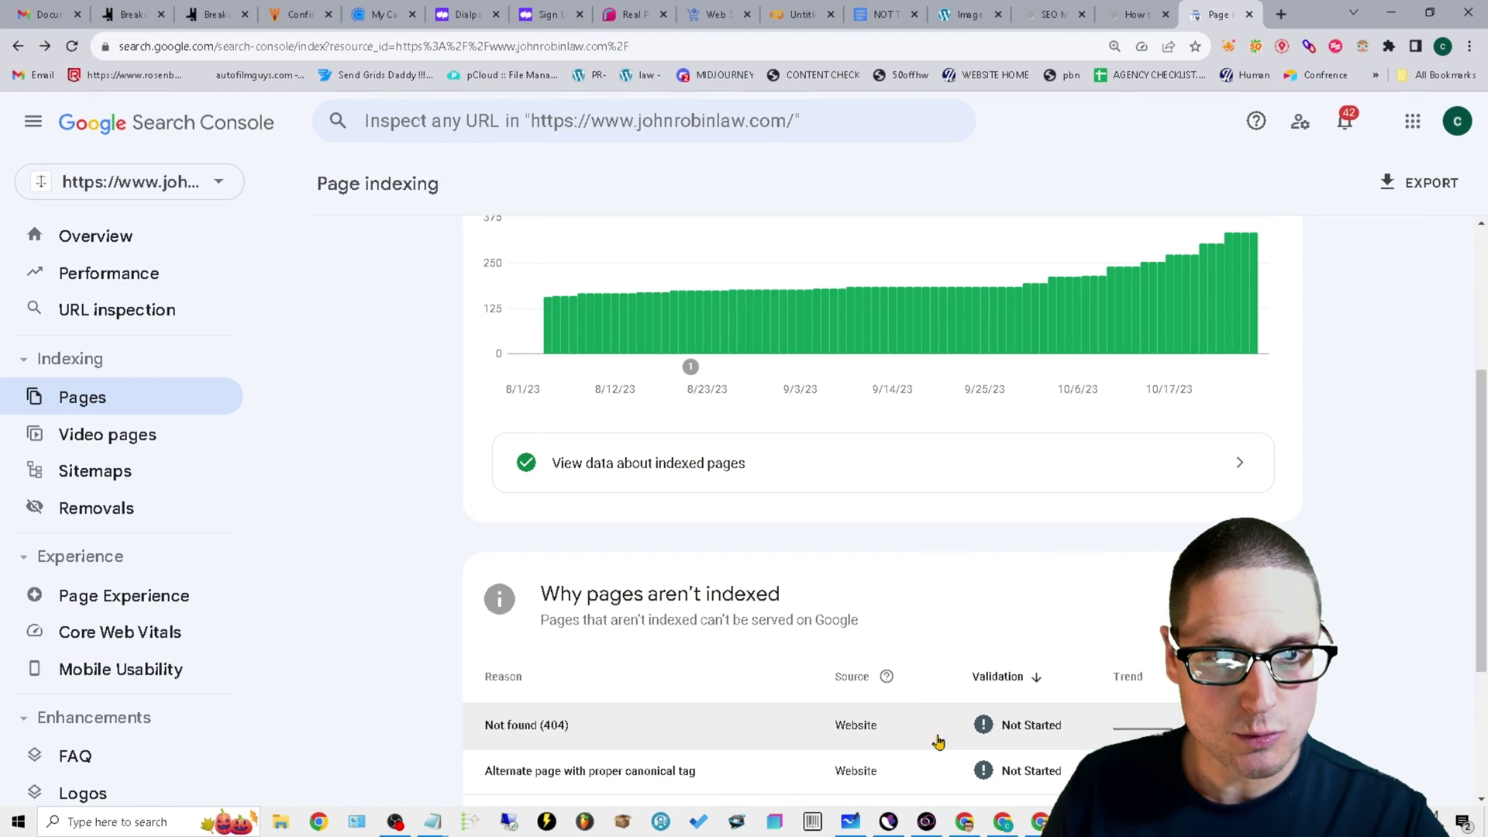
left_click(937, 715)
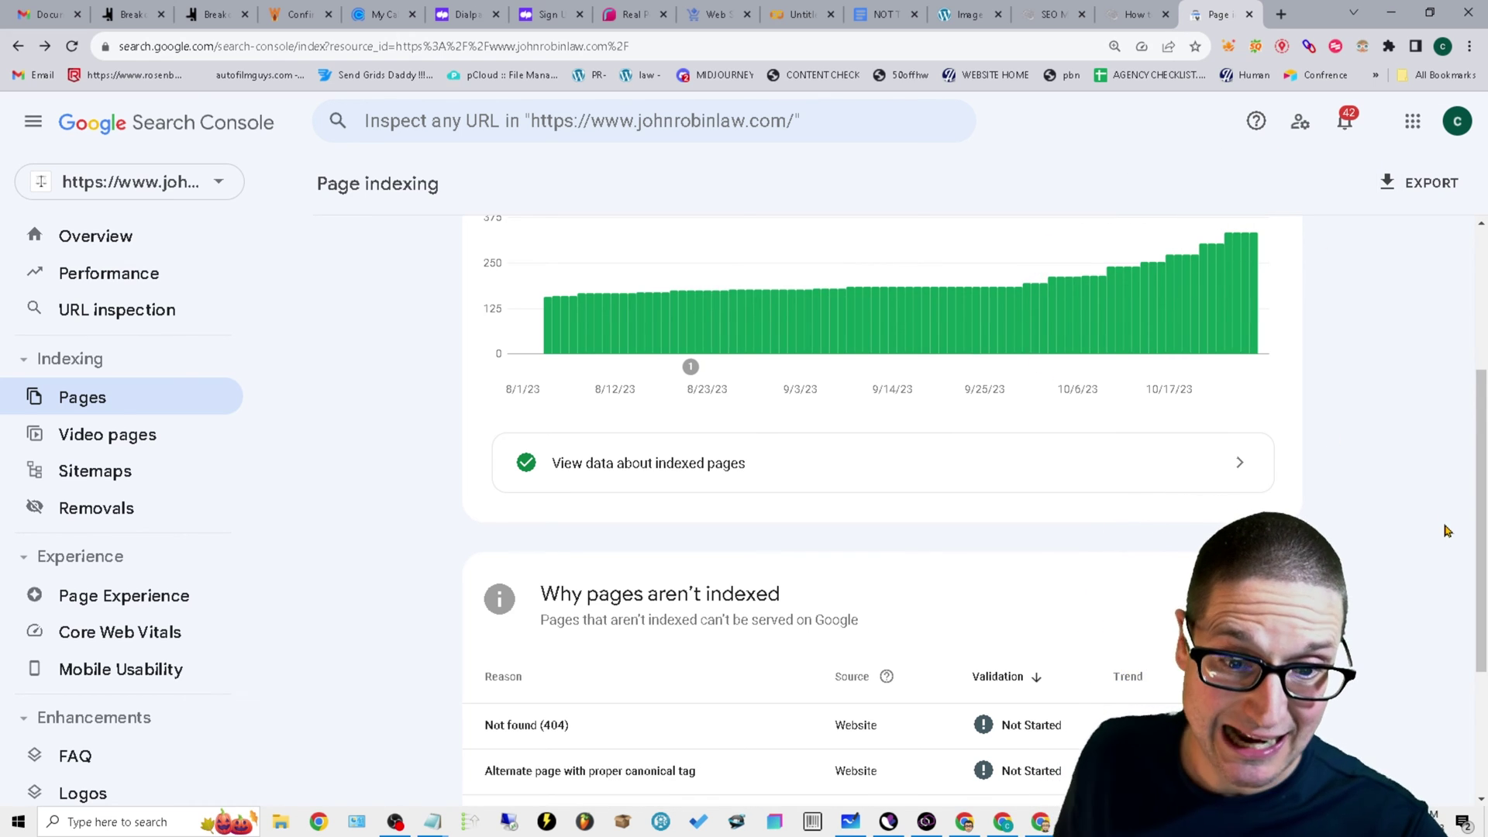
- View Semrush's backlink report for johnrobinlaw.com and return to the Page indexing report
mouse_move(942, 828)
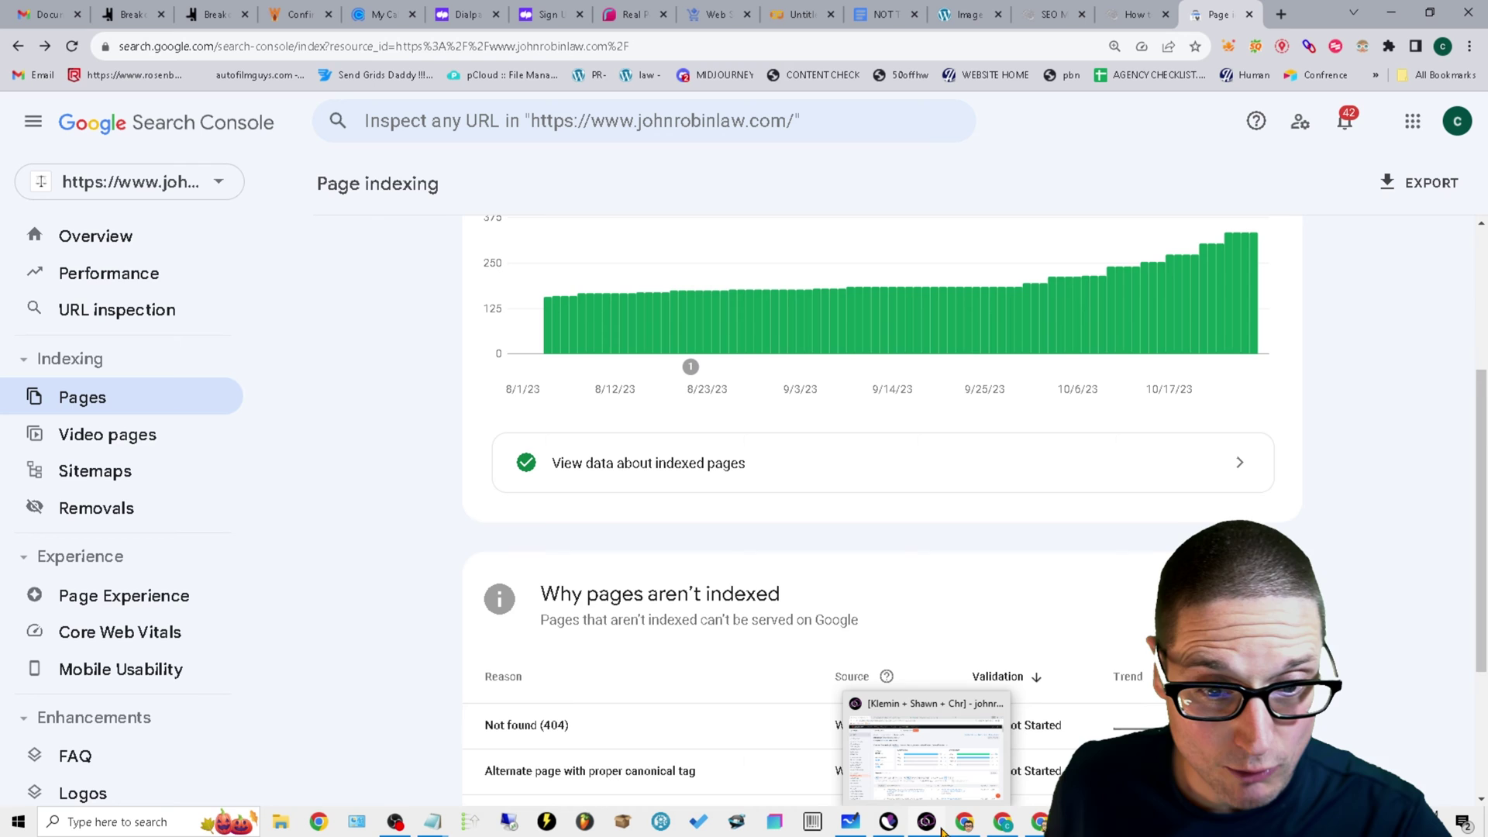
left_click(931, 719)
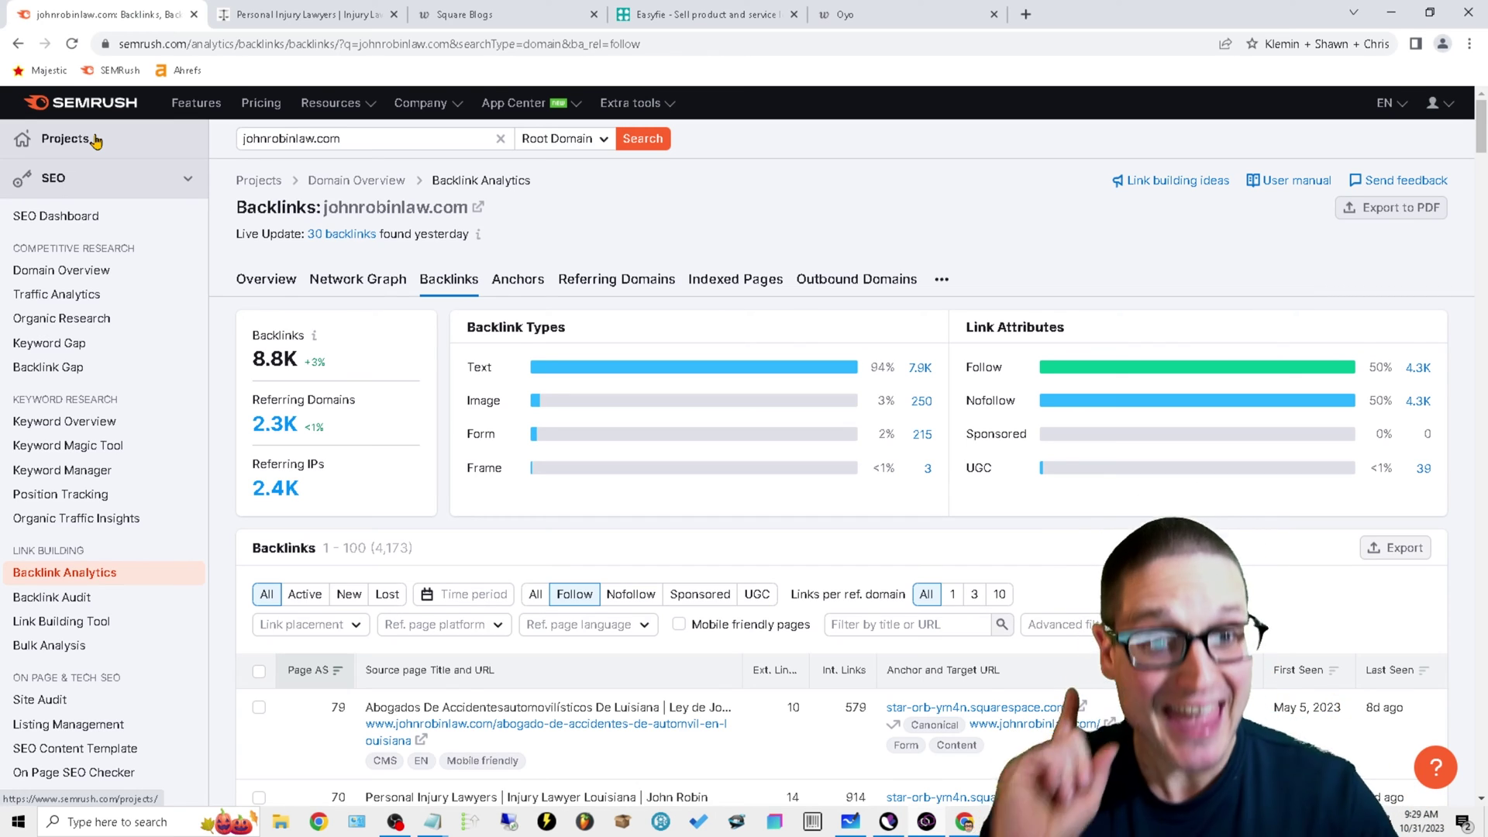
left_click(1392, 12)
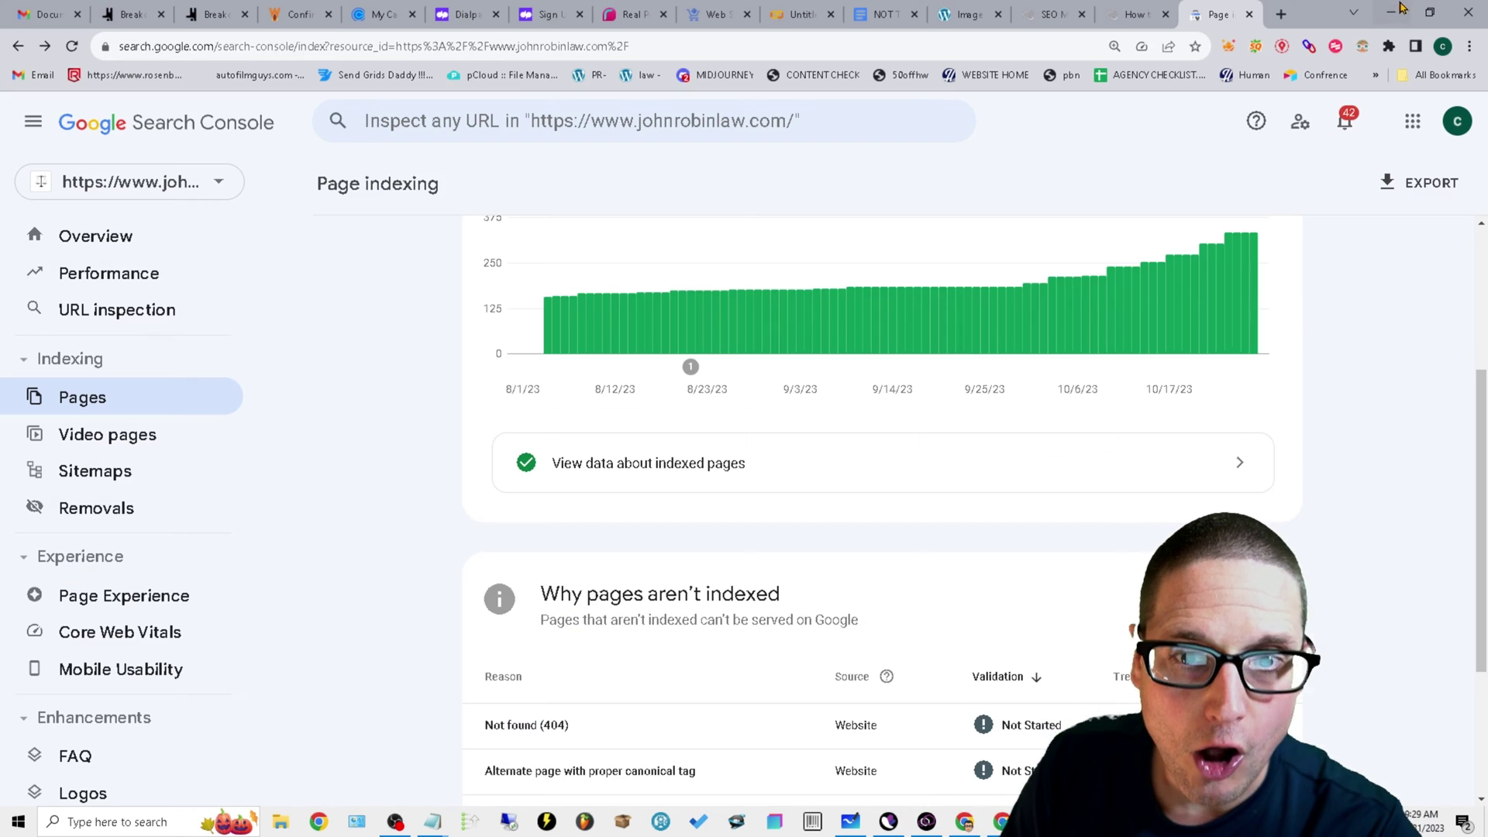
- View the backlinks indexing course page on seomastermind.org and close its tab
mouse_move(1122, 26)
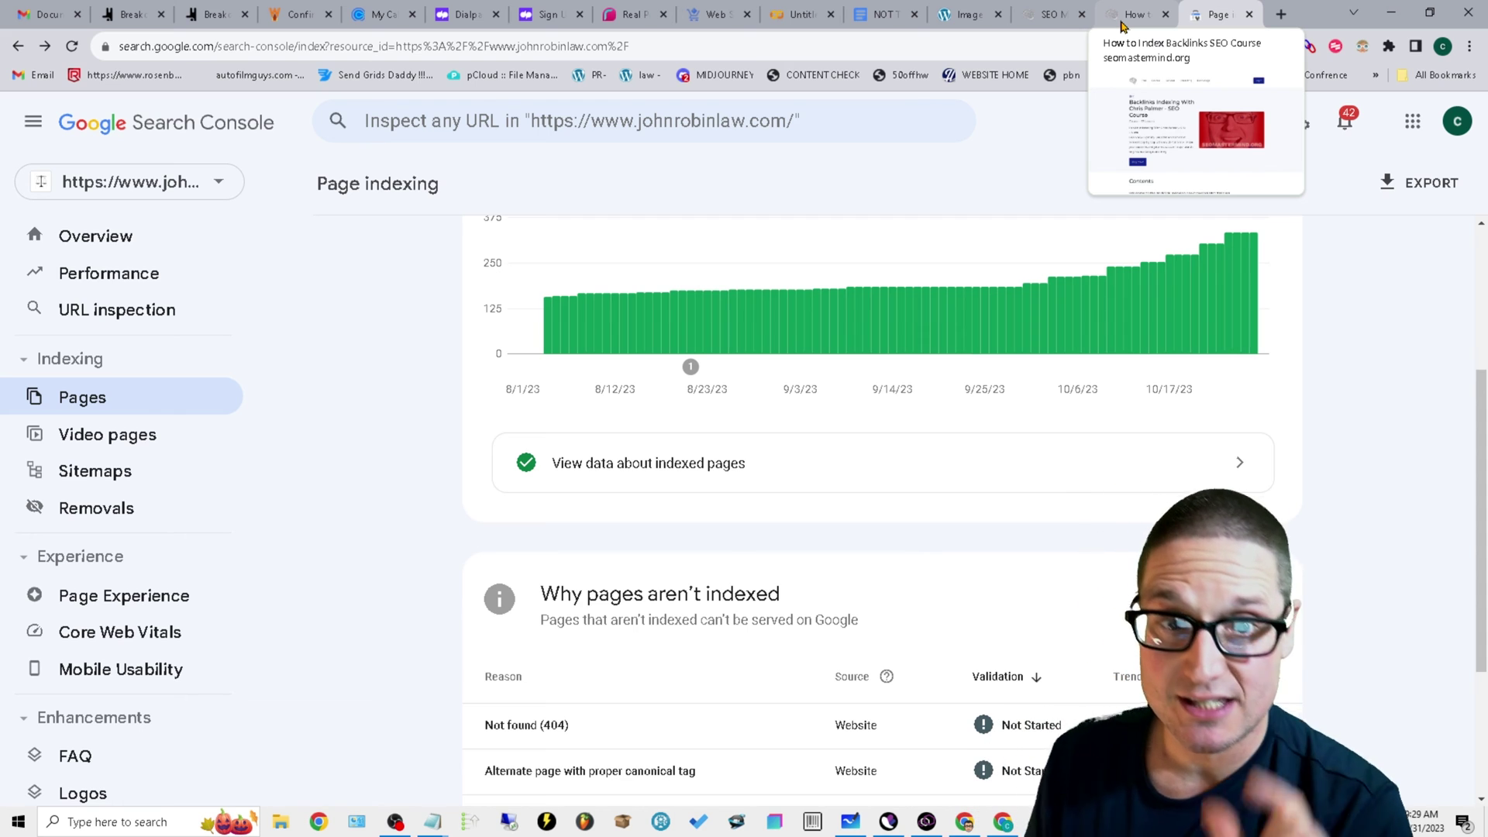
left_click(1115, 14)
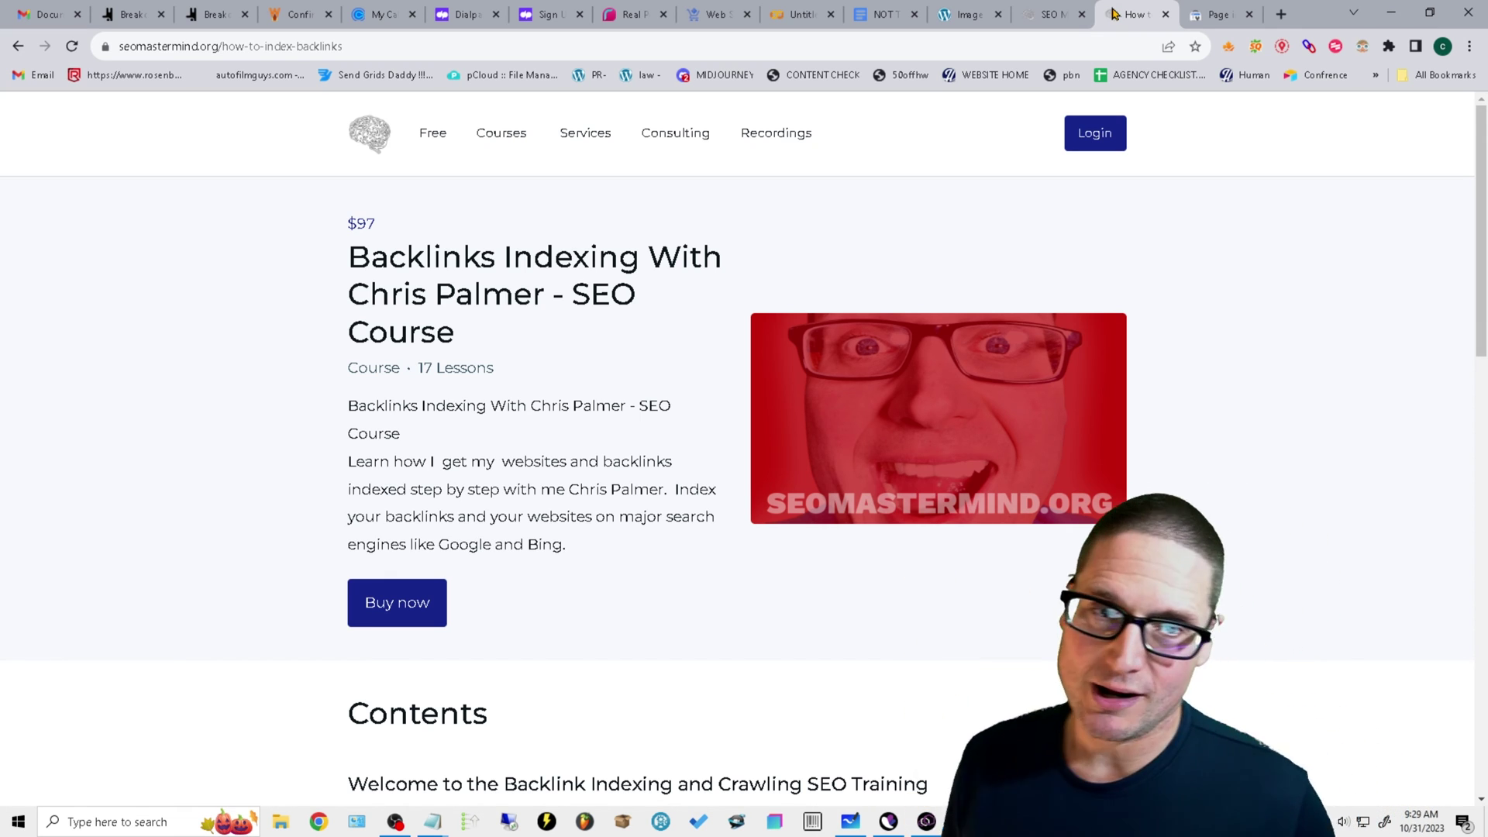
left_click(1167, 14)
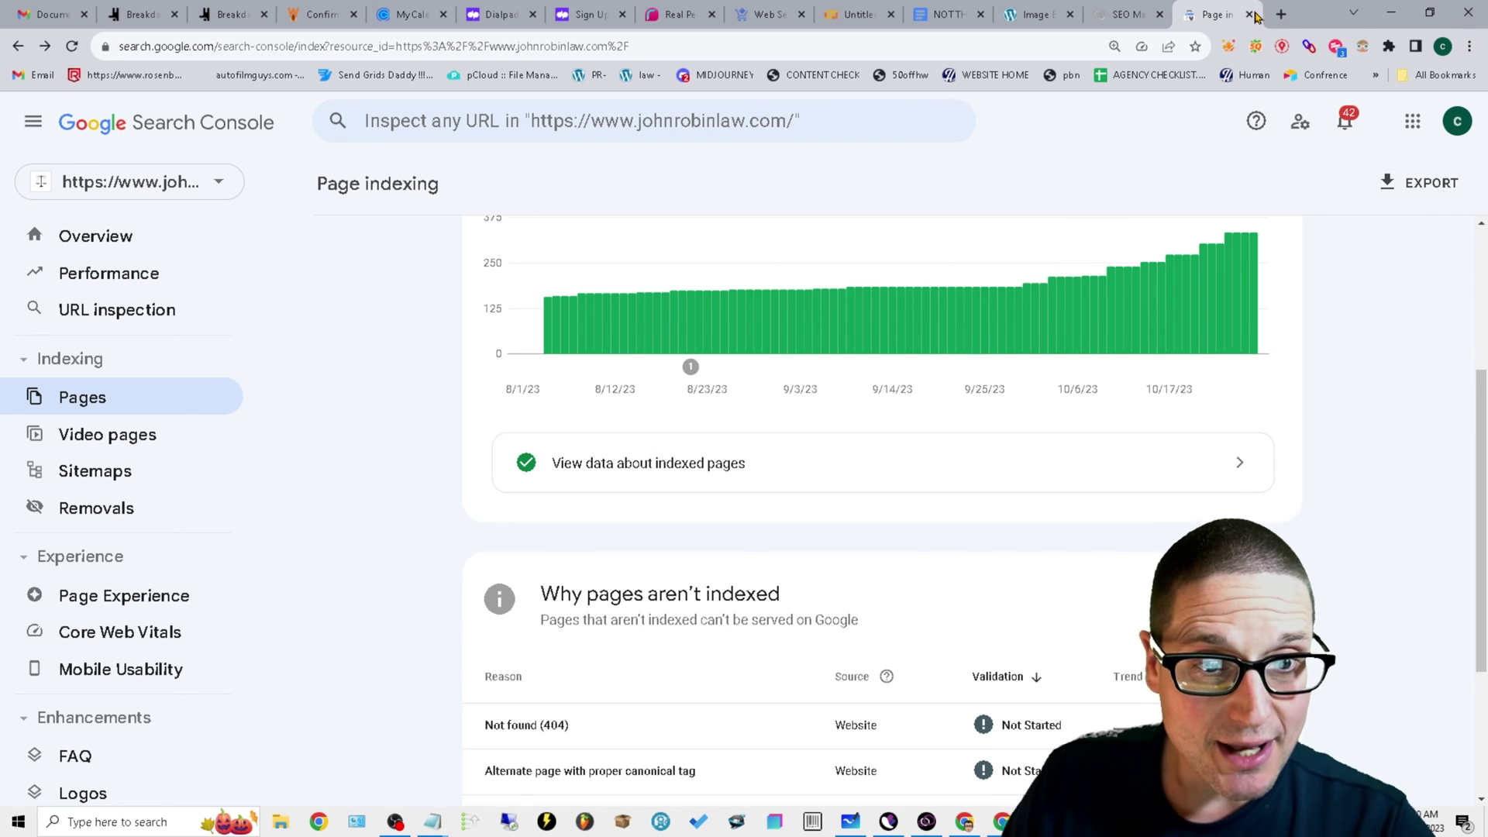
- Check the month-over-month change in backlinks for johnrobinlaw.com in Semrush, and put that window away
left_click(937, 822)
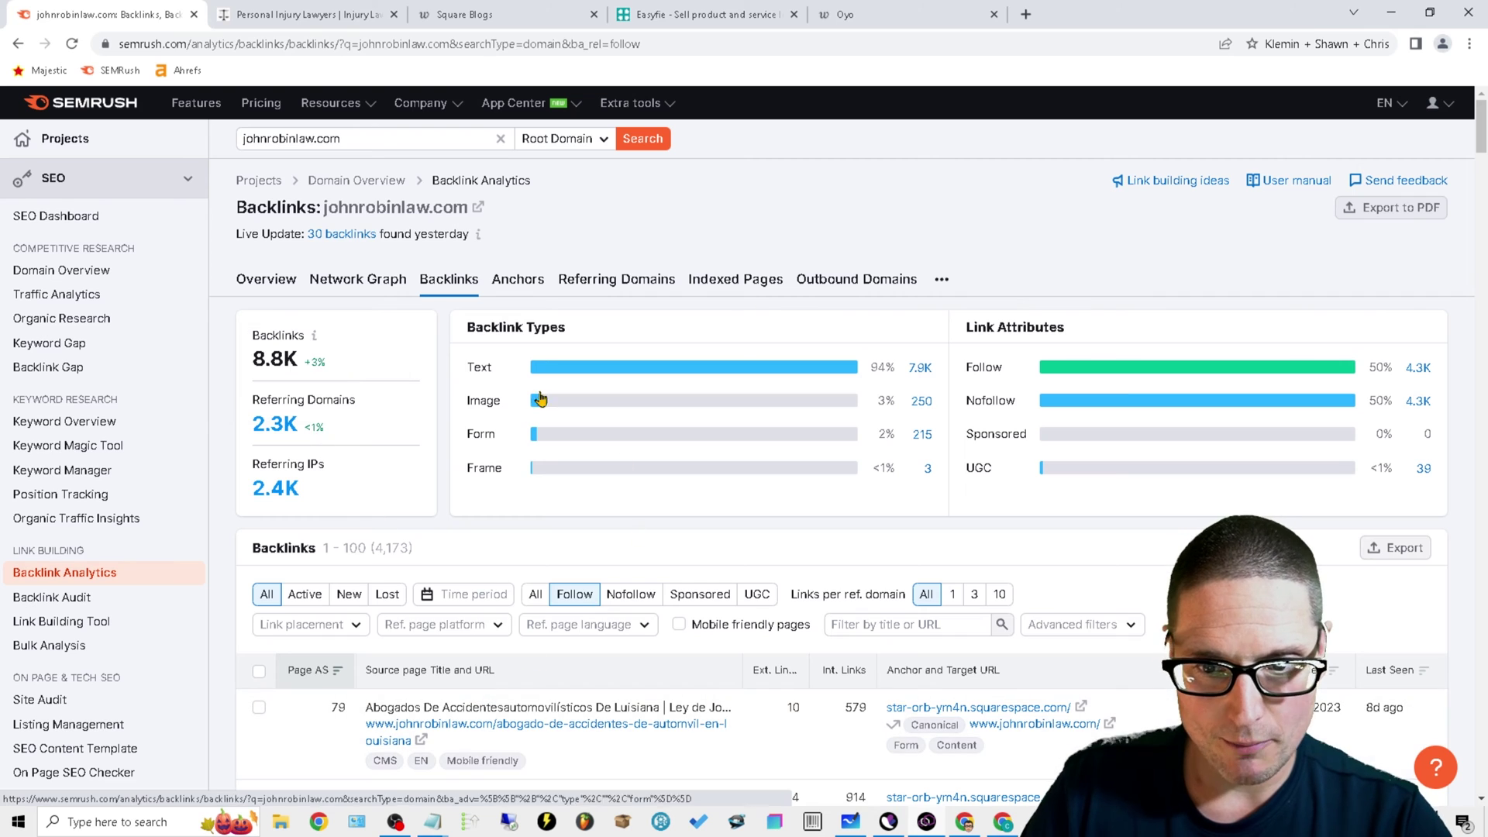
mouse_move(318, 369)
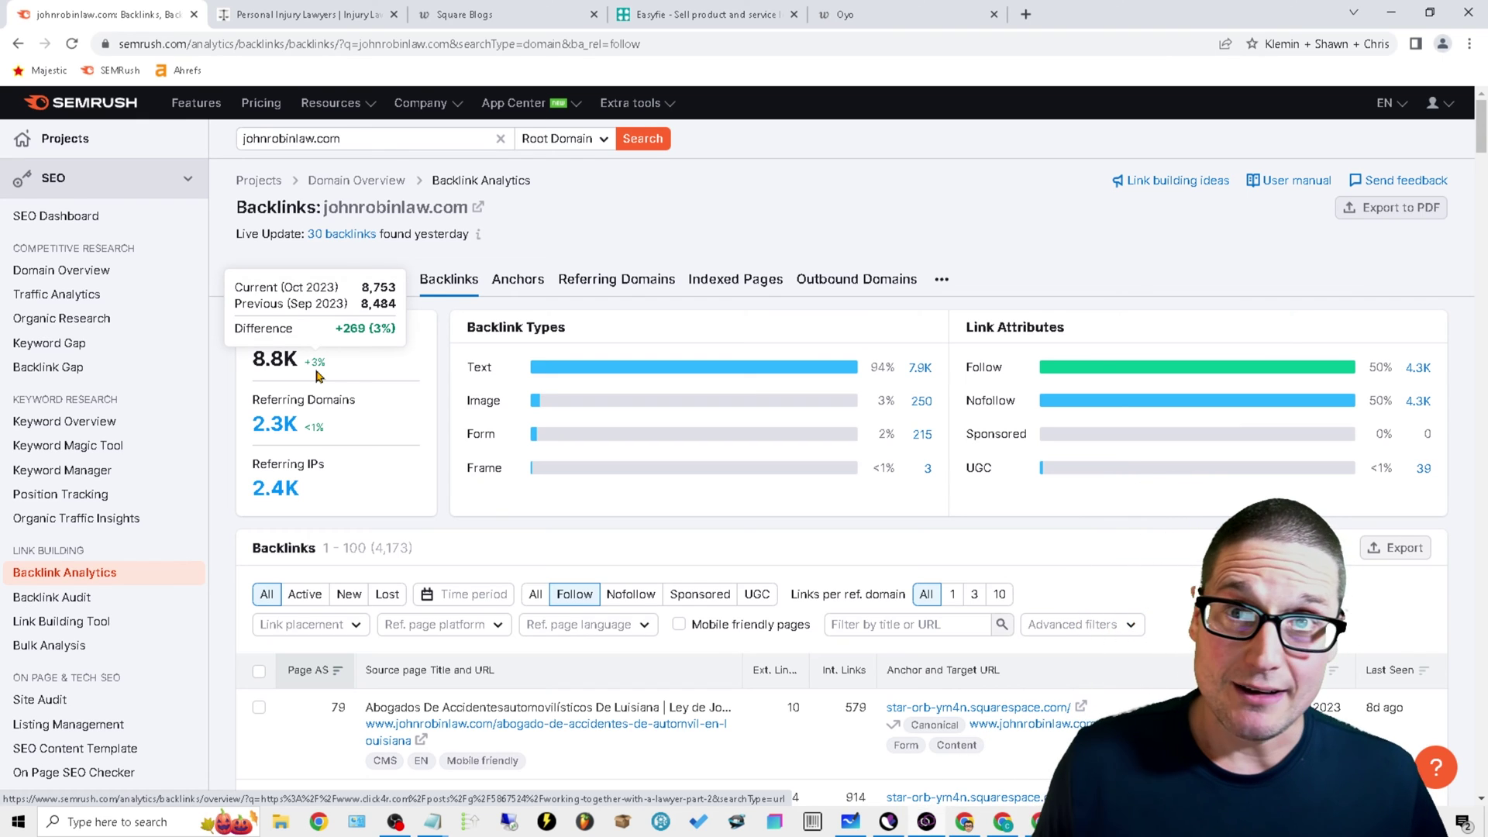
left_click(1392, 13)
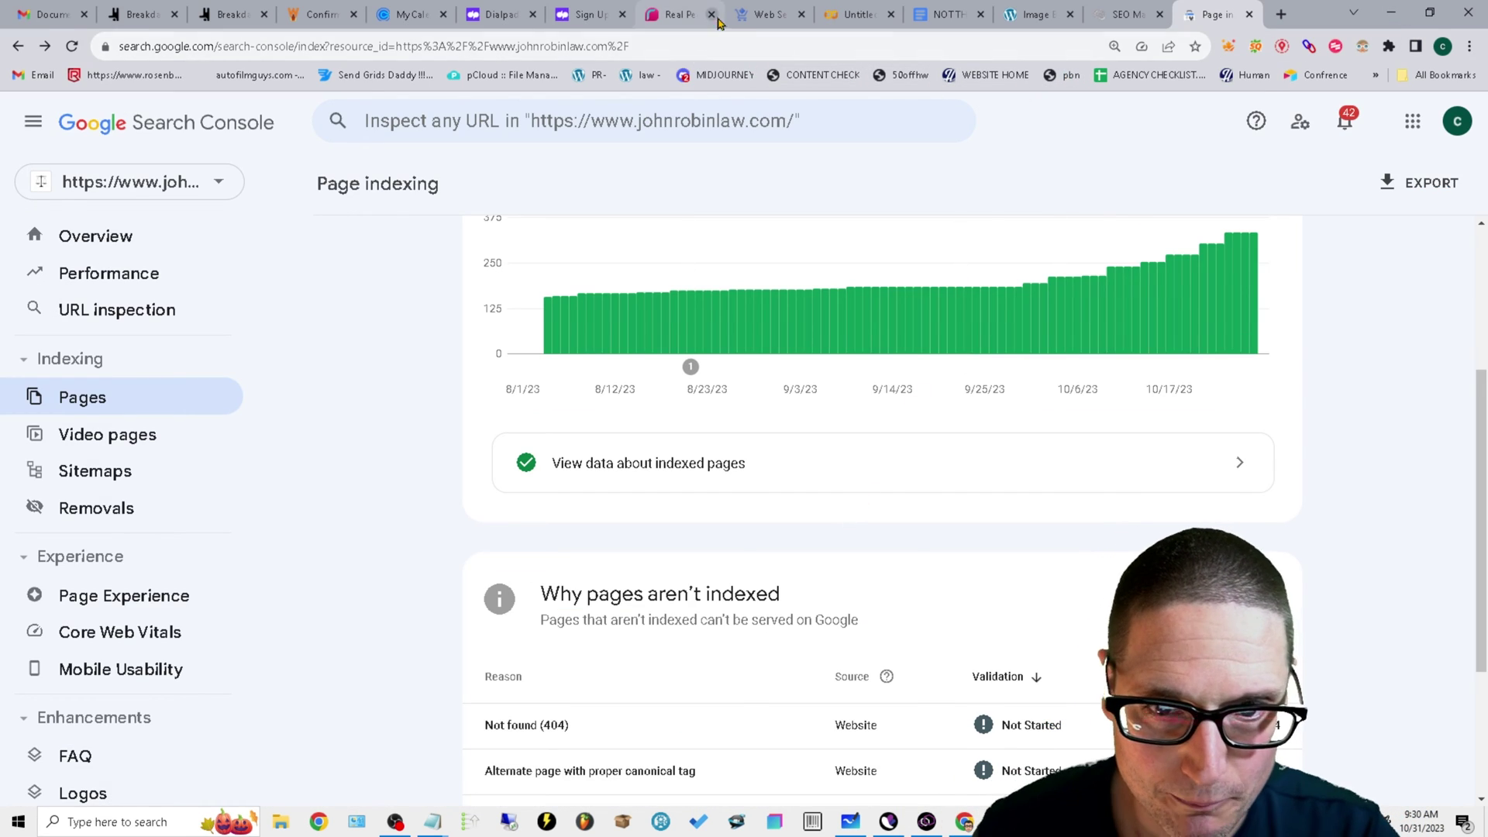
- Bring up the Web Search Indexing API product page and open a new incognito window
left_click(758, 19)
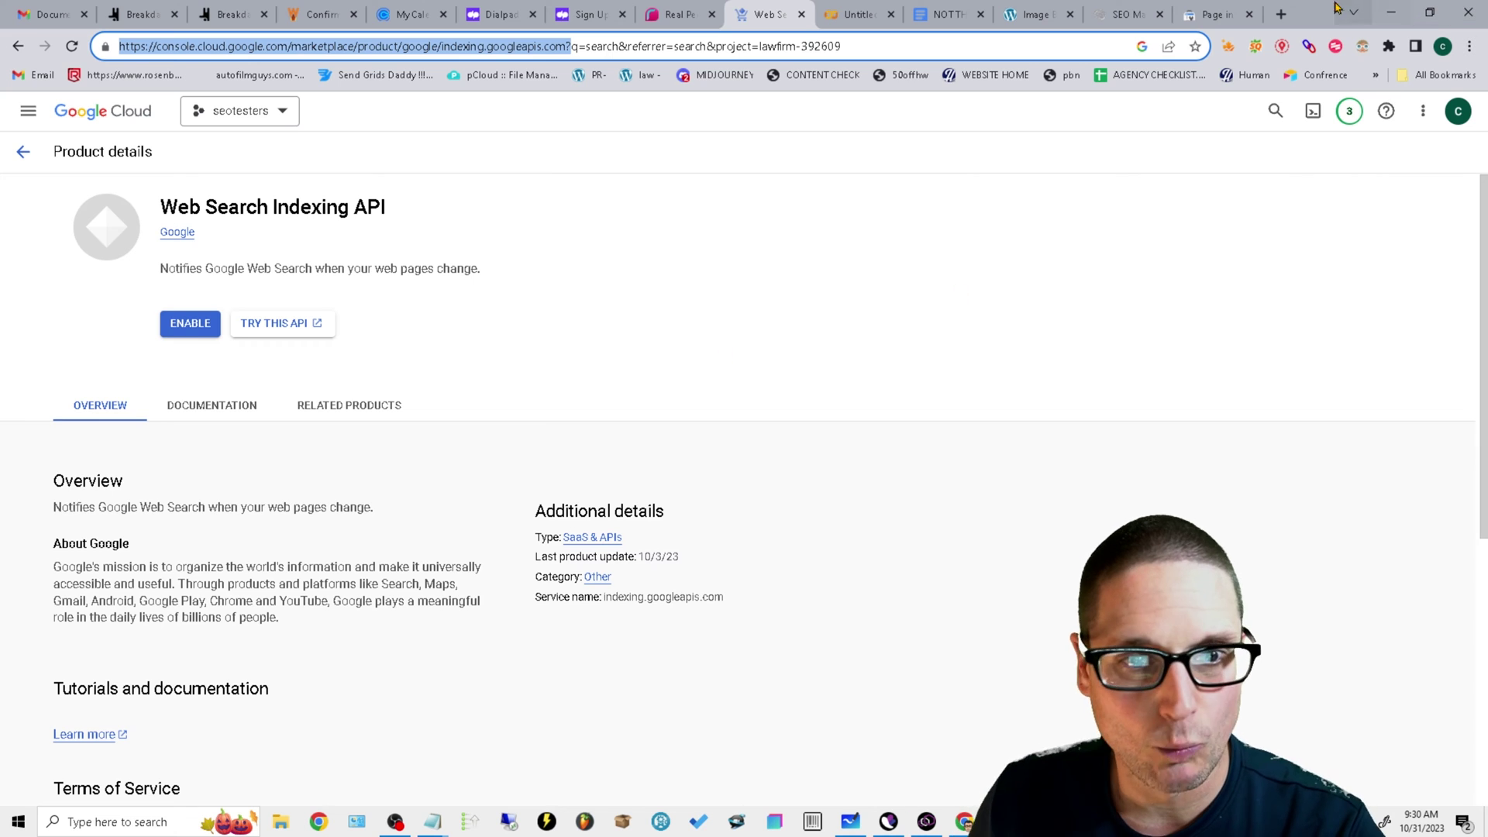
left_click(1281, 14)
left_click(725, 332)
key("Escape")
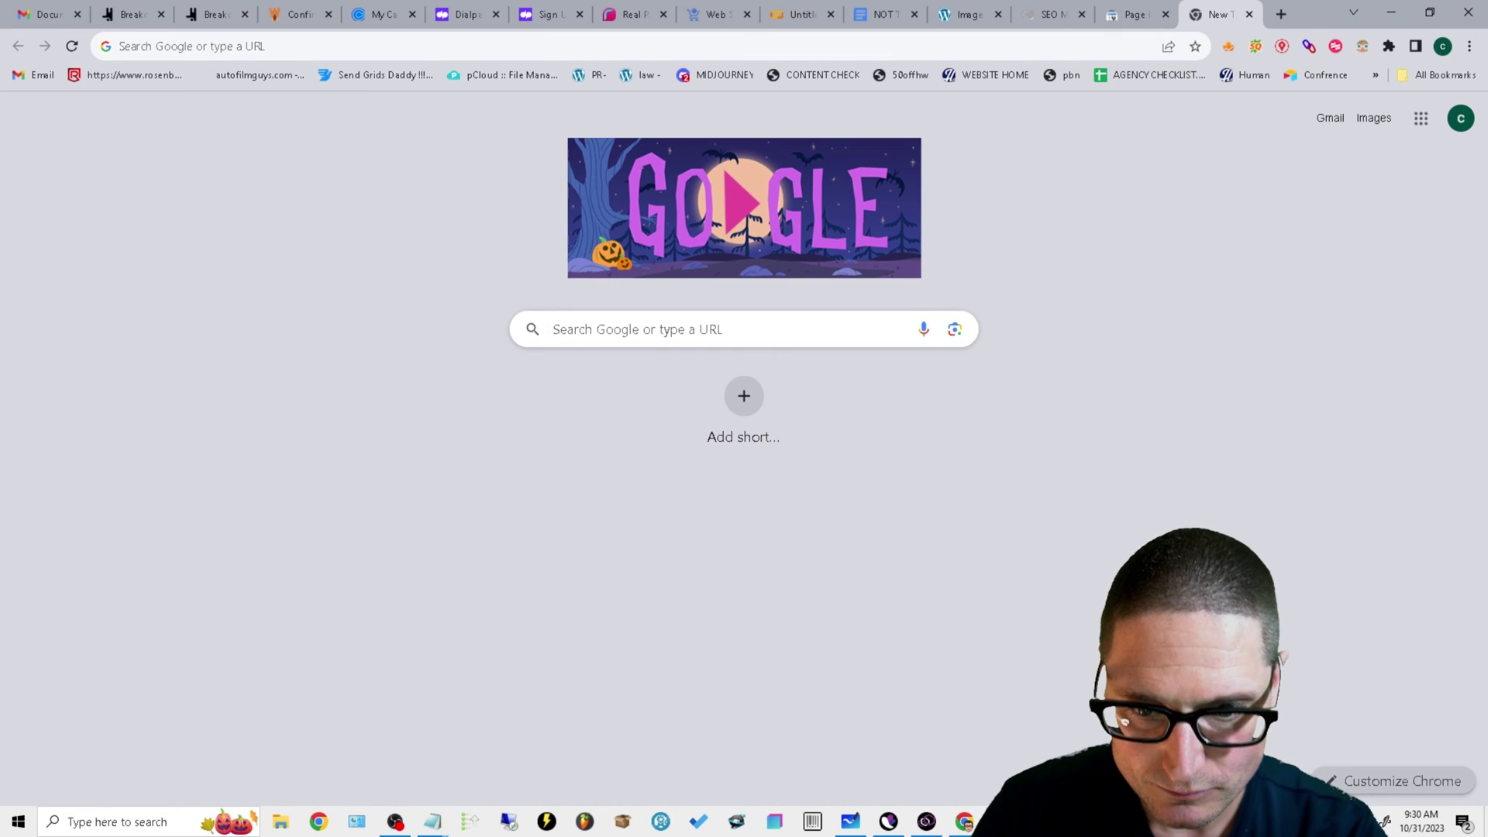
left_click(1469, 46)
left_click(1303, 107)
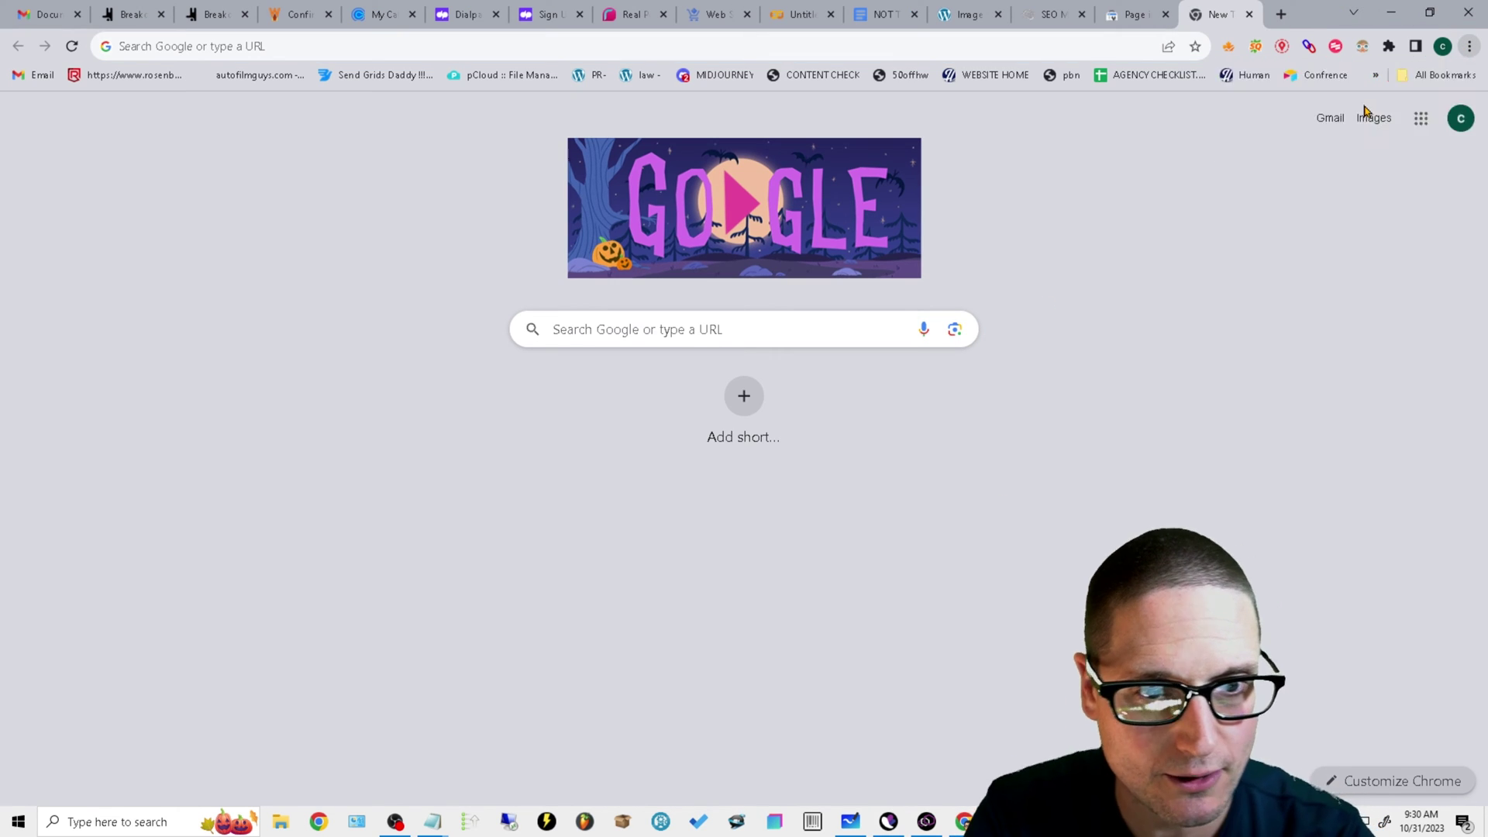
- Search Google for "GOOGLE CLOUD ACCOUNT" in the incognito window
type("GOOGLE.OCM")
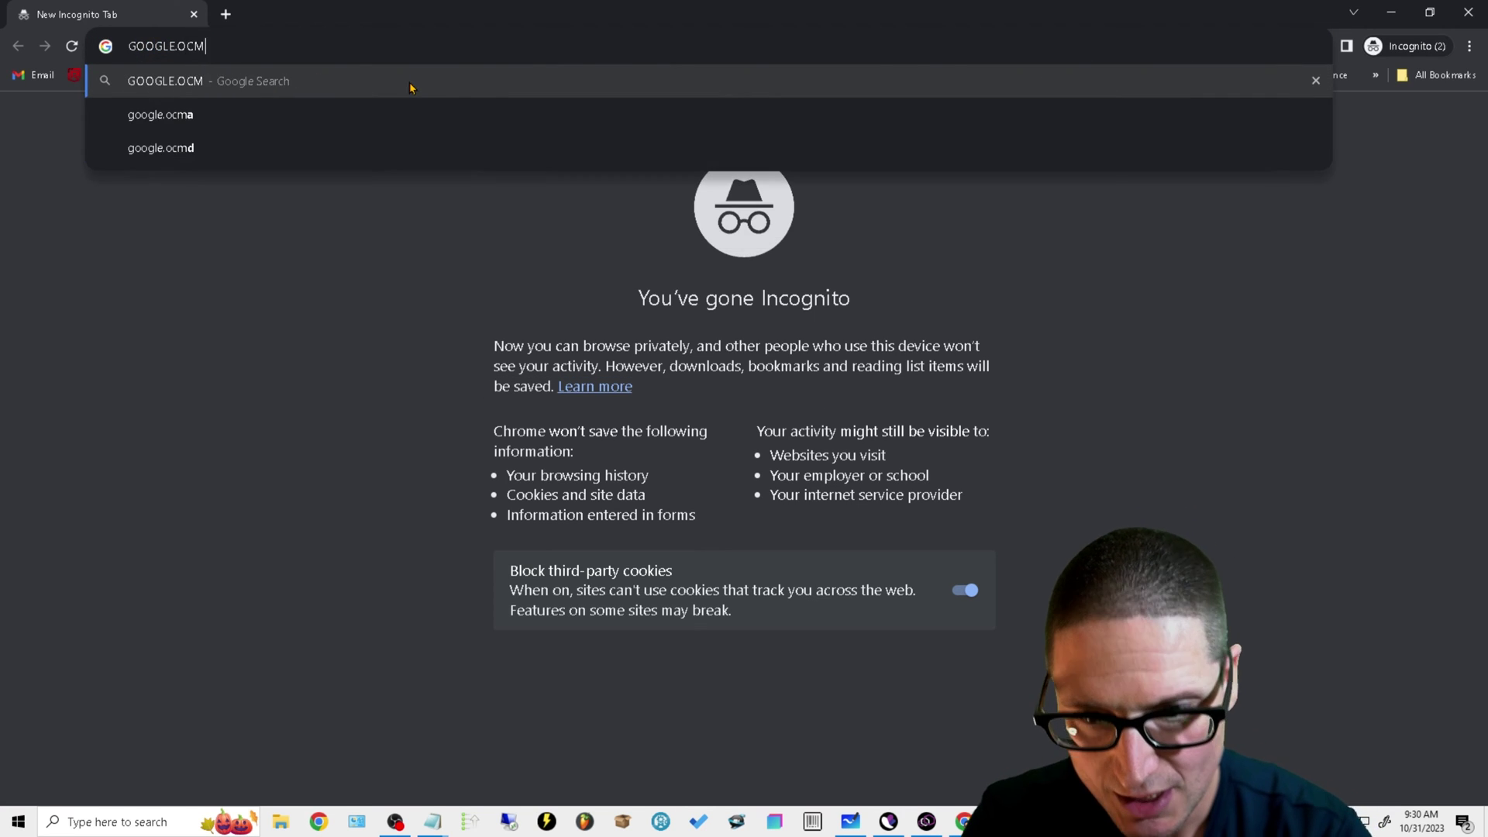
key("Return")
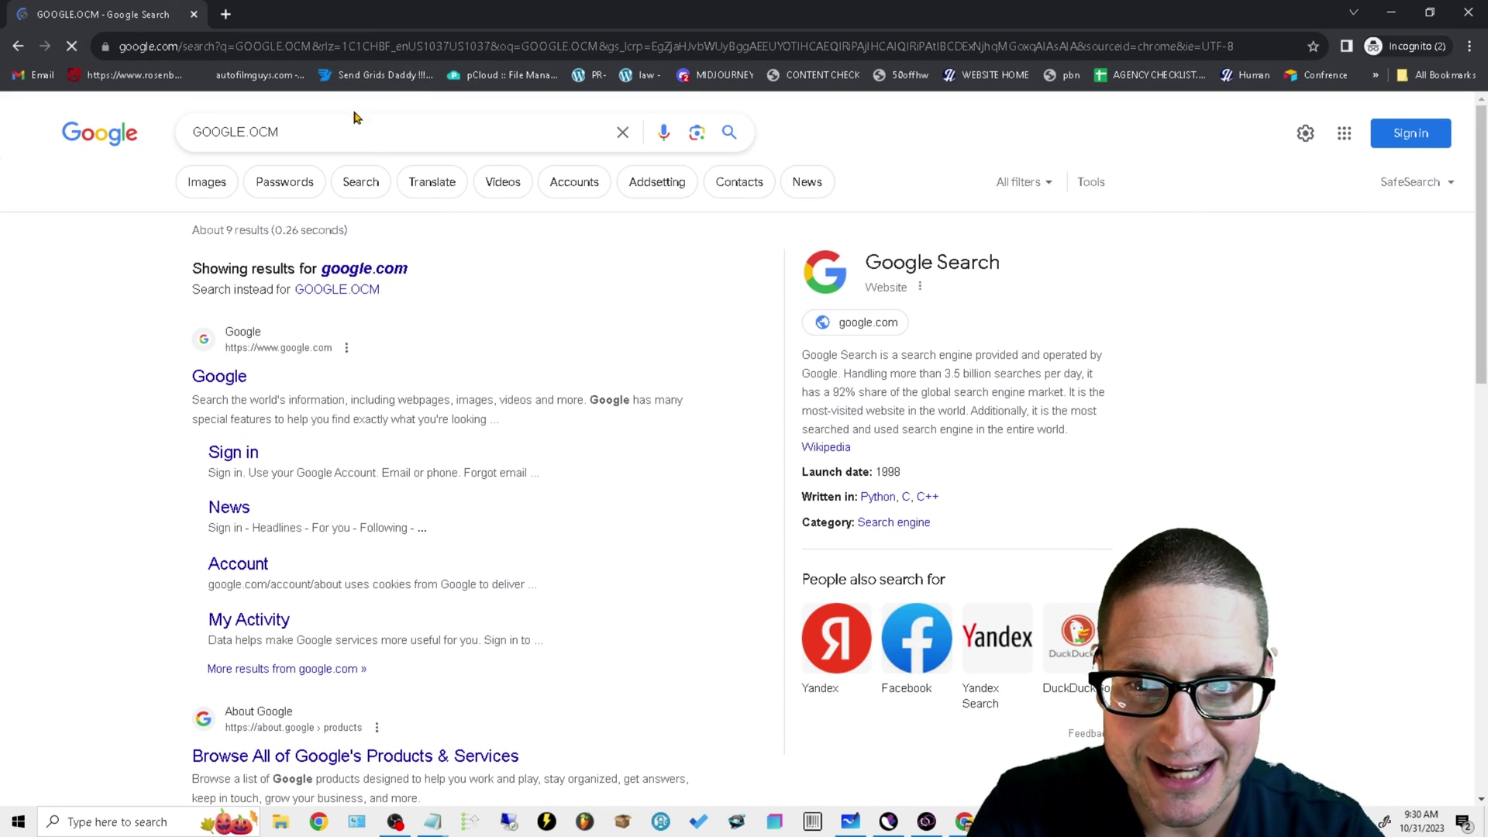
left_click_drag(281, 131, 207, 155)
key("BackSpace")
key("BackSpace")
type("GOOG")
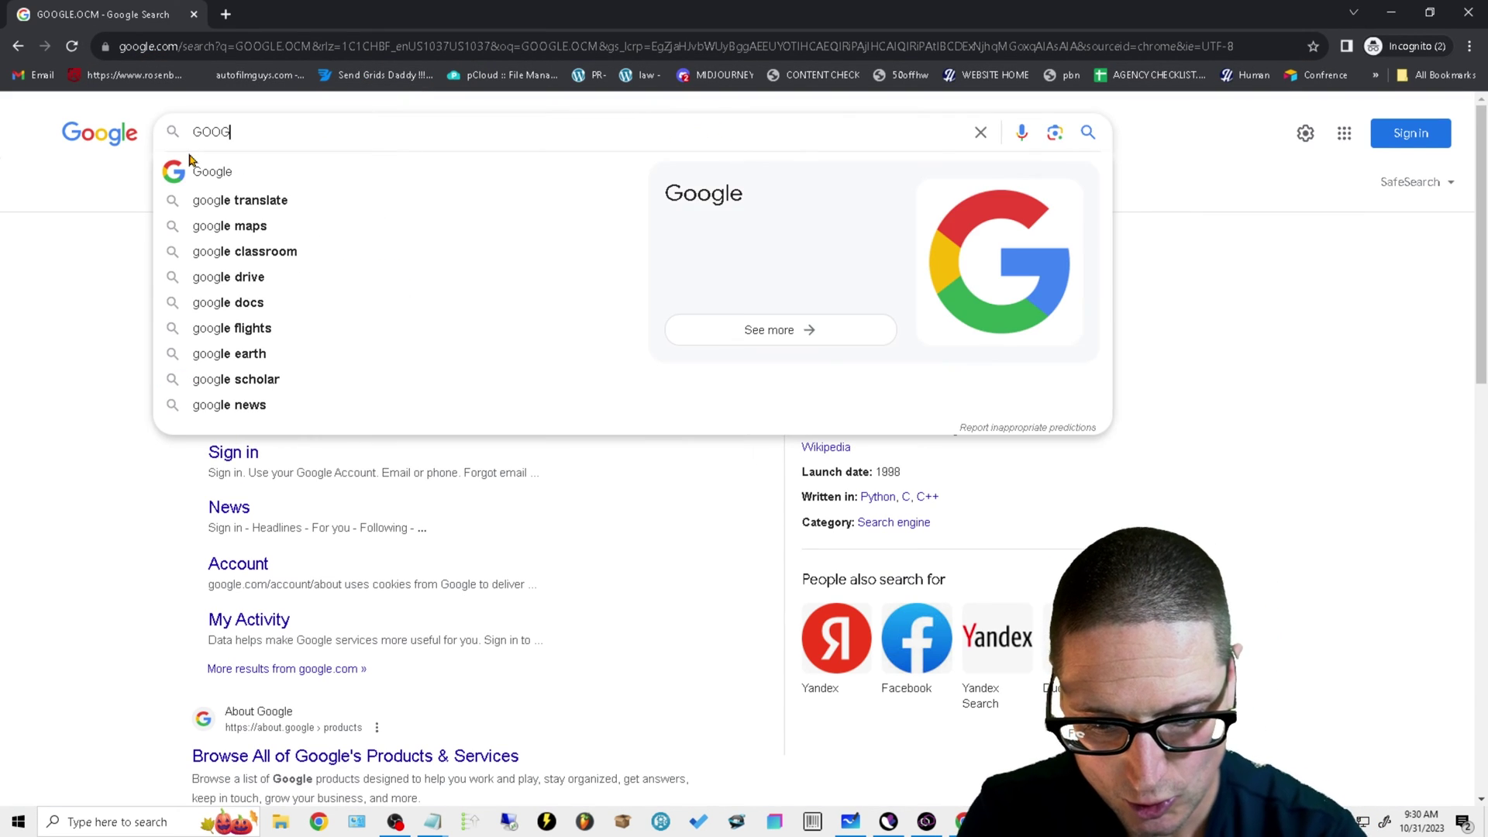
type("LE CLOUD ACCOUNT")
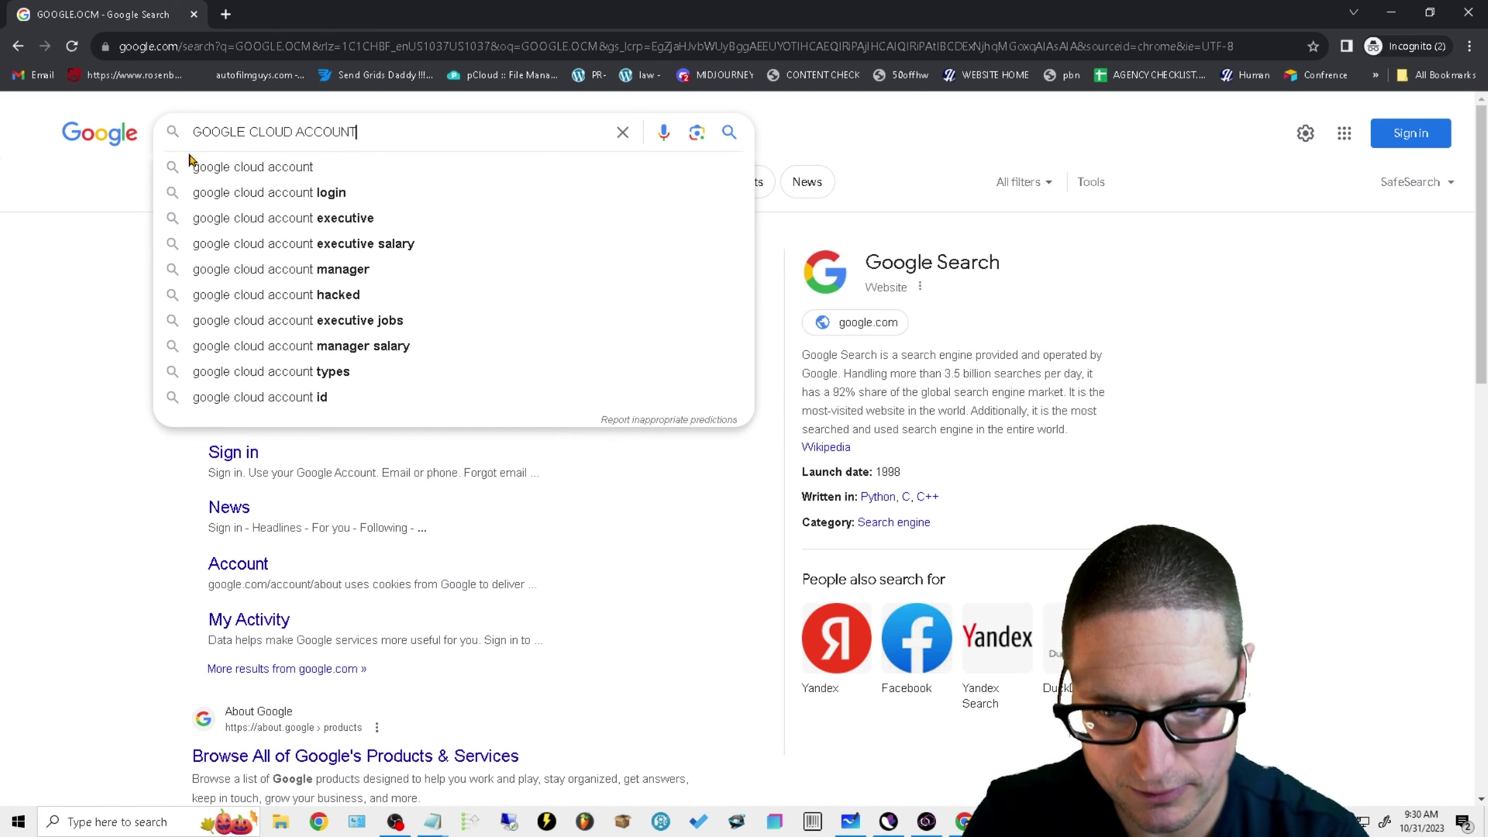
key("Return")
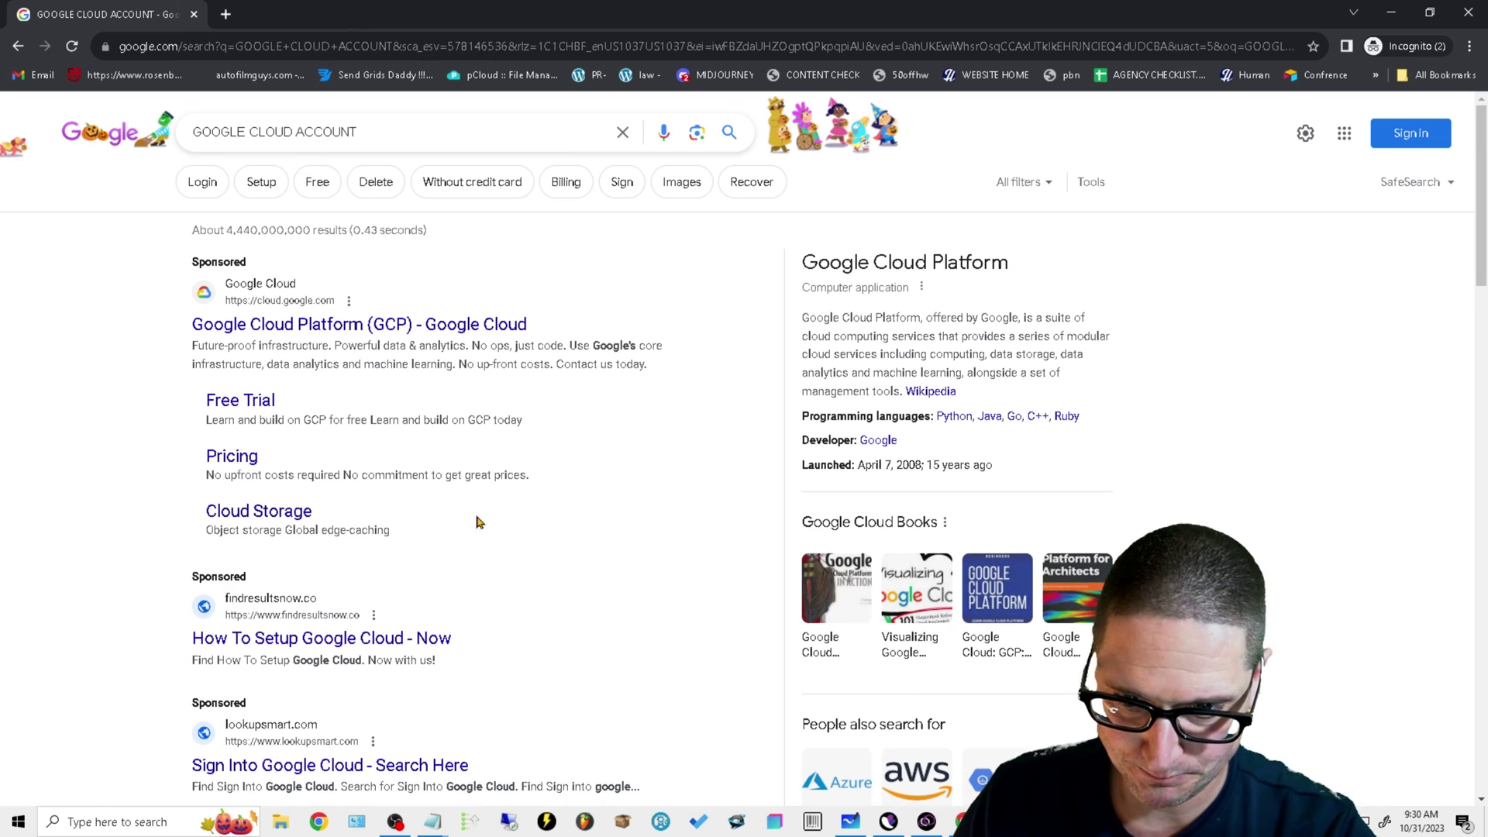
- View the Google Cloud home page through the "Google Cloud: Cloud Computing Services" result, and close the incognito window
scroll(499, 710, "down", 7)
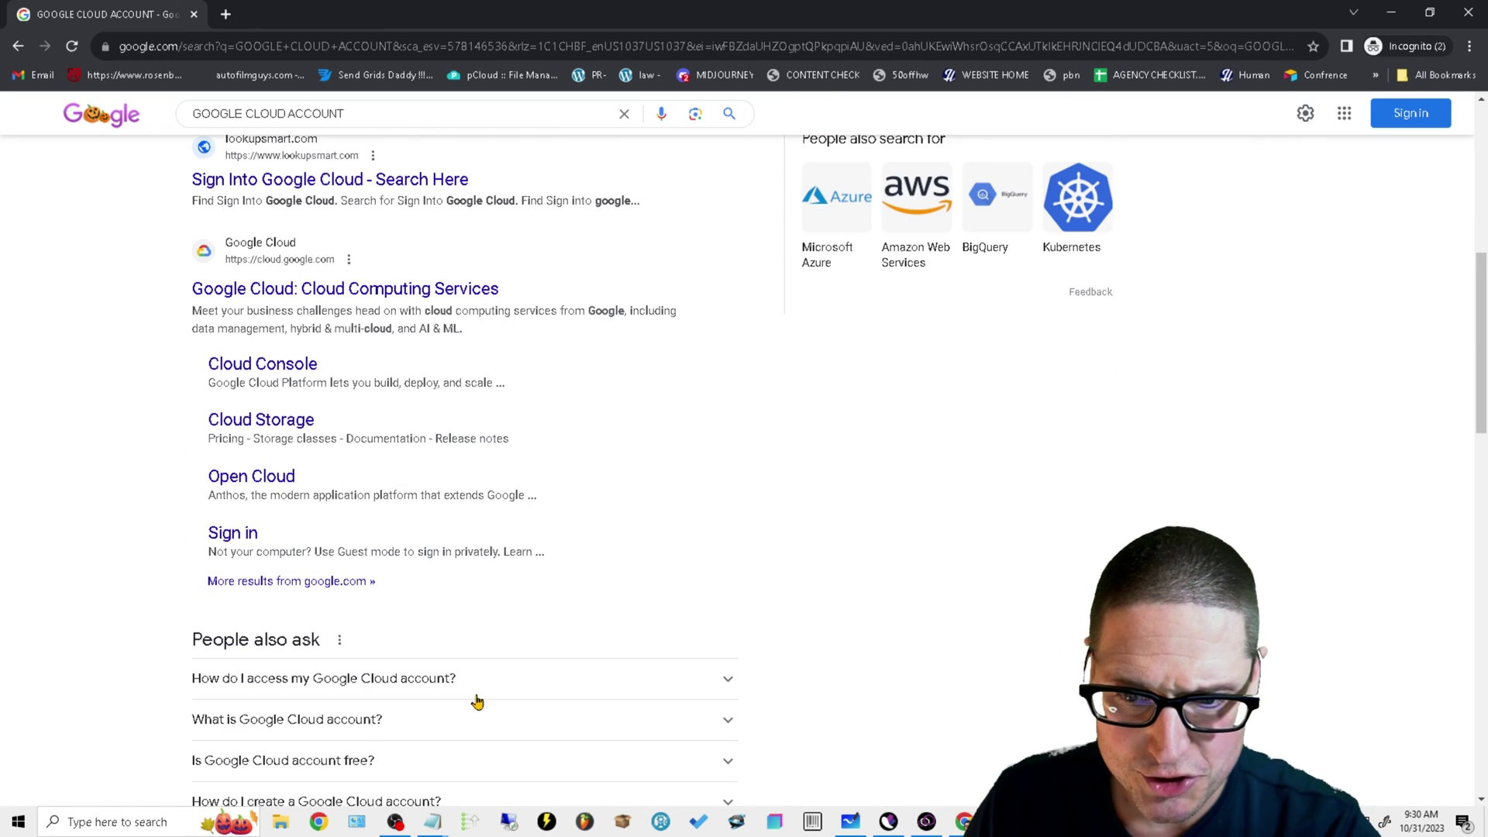
left_click(318, 291)
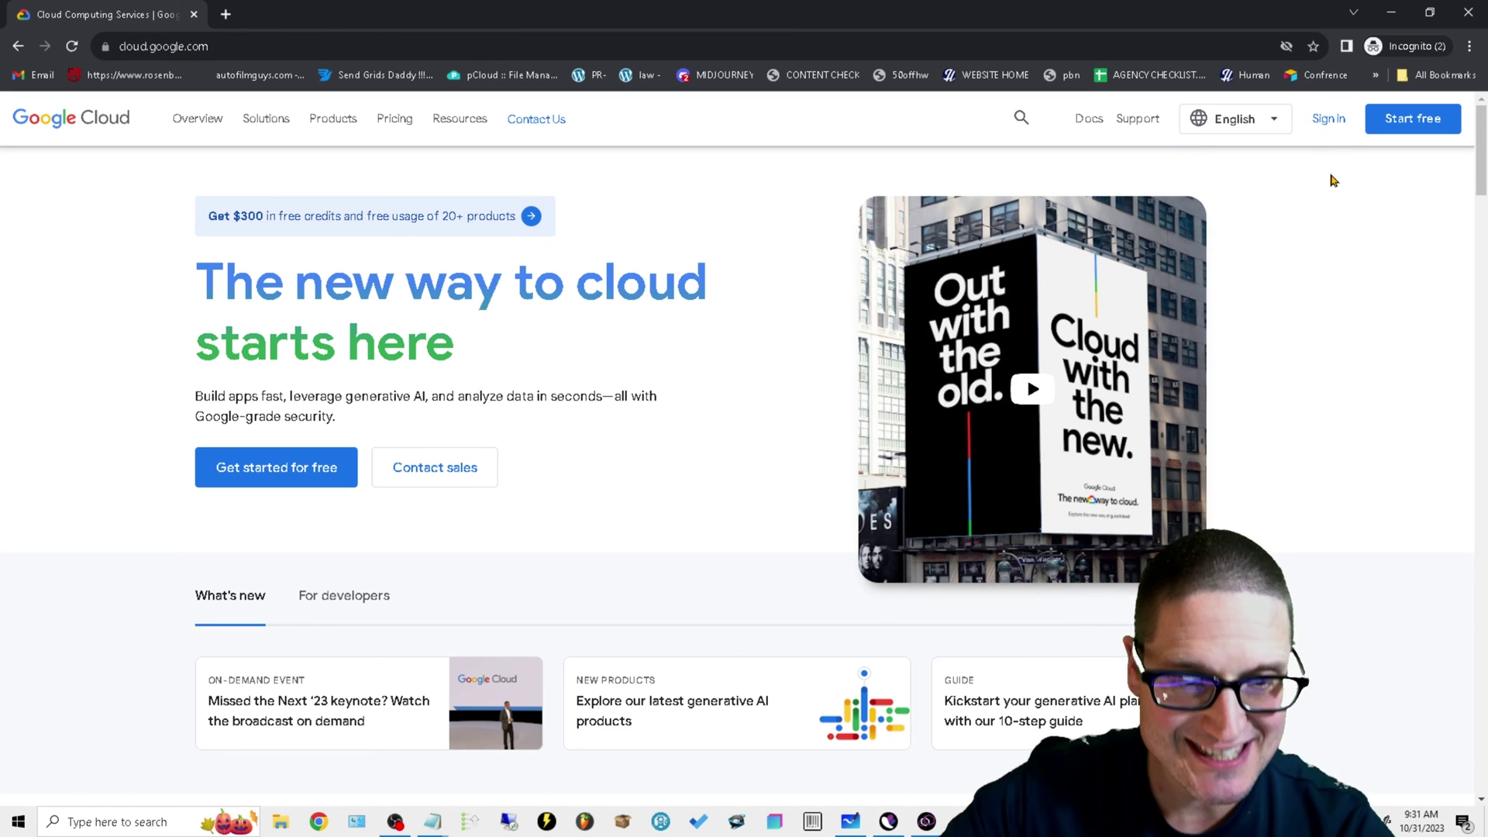
left_click(1467, 13)
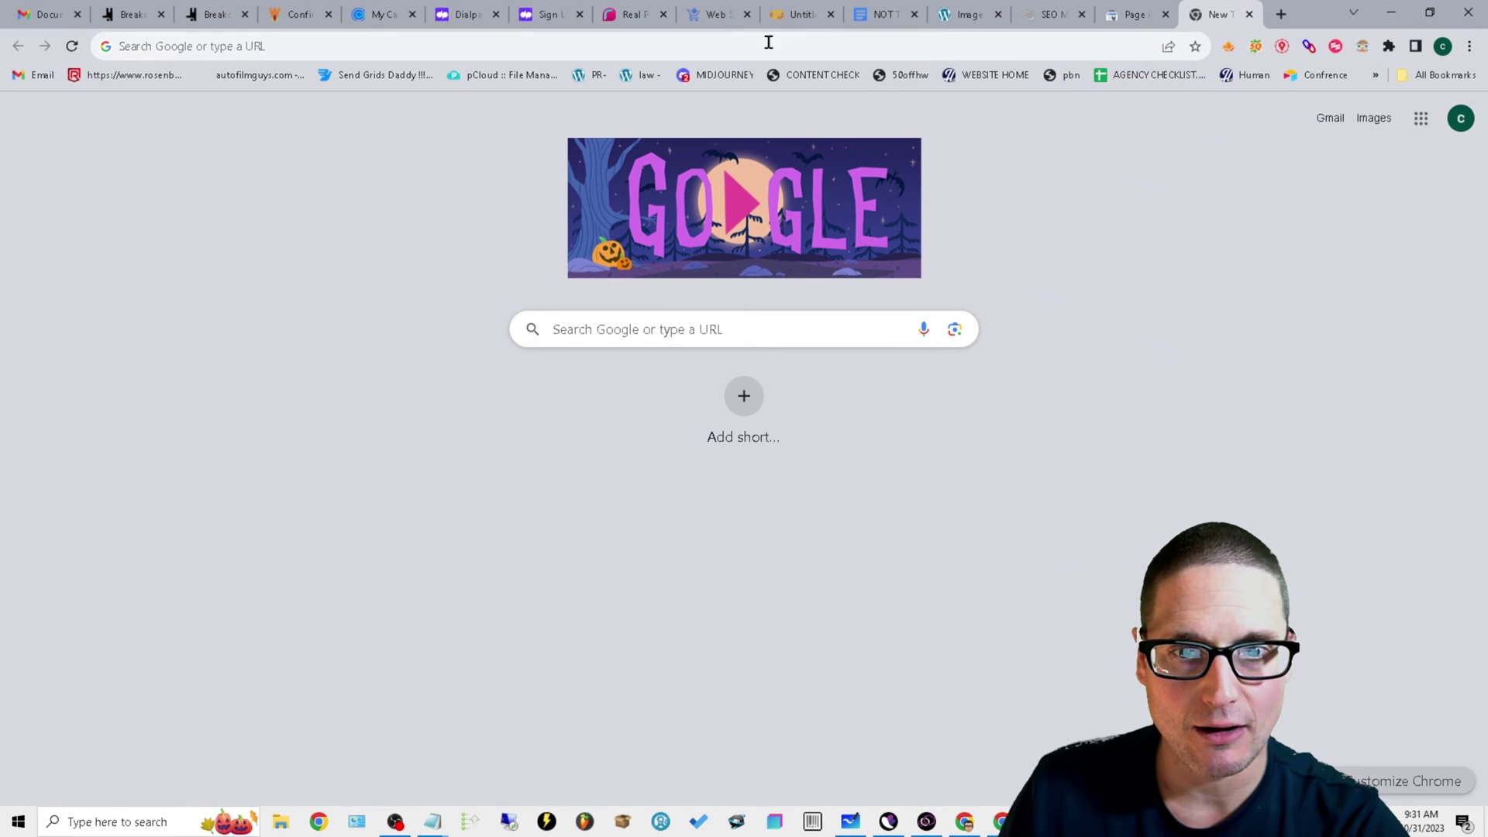
- Open the IAM & Admin Service Accounts page for the seotesters project in the Google Cloud console
left_click(707, 17)
left_click(24, 150)
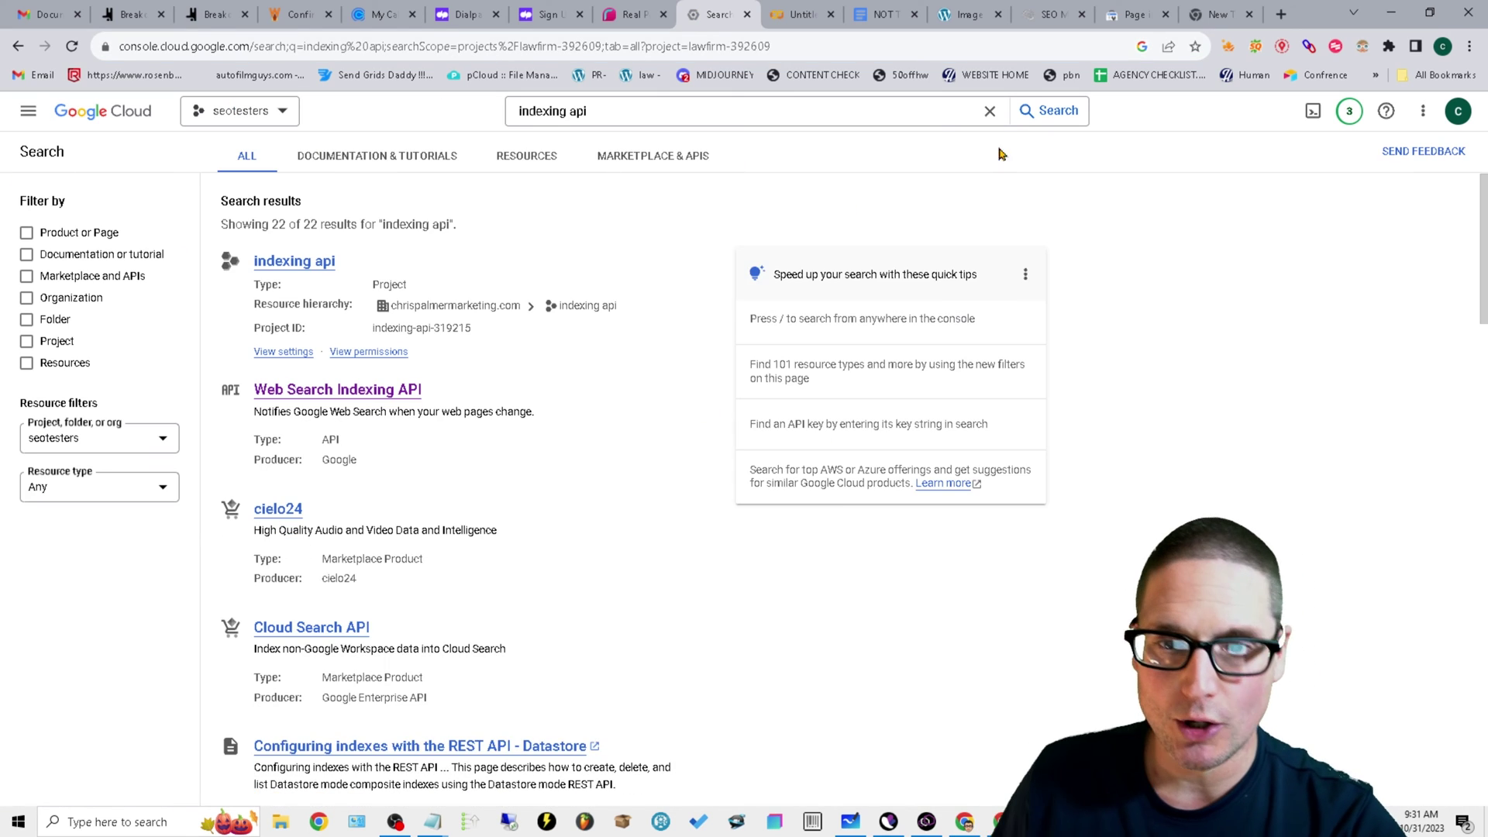
left_click(29, 114)
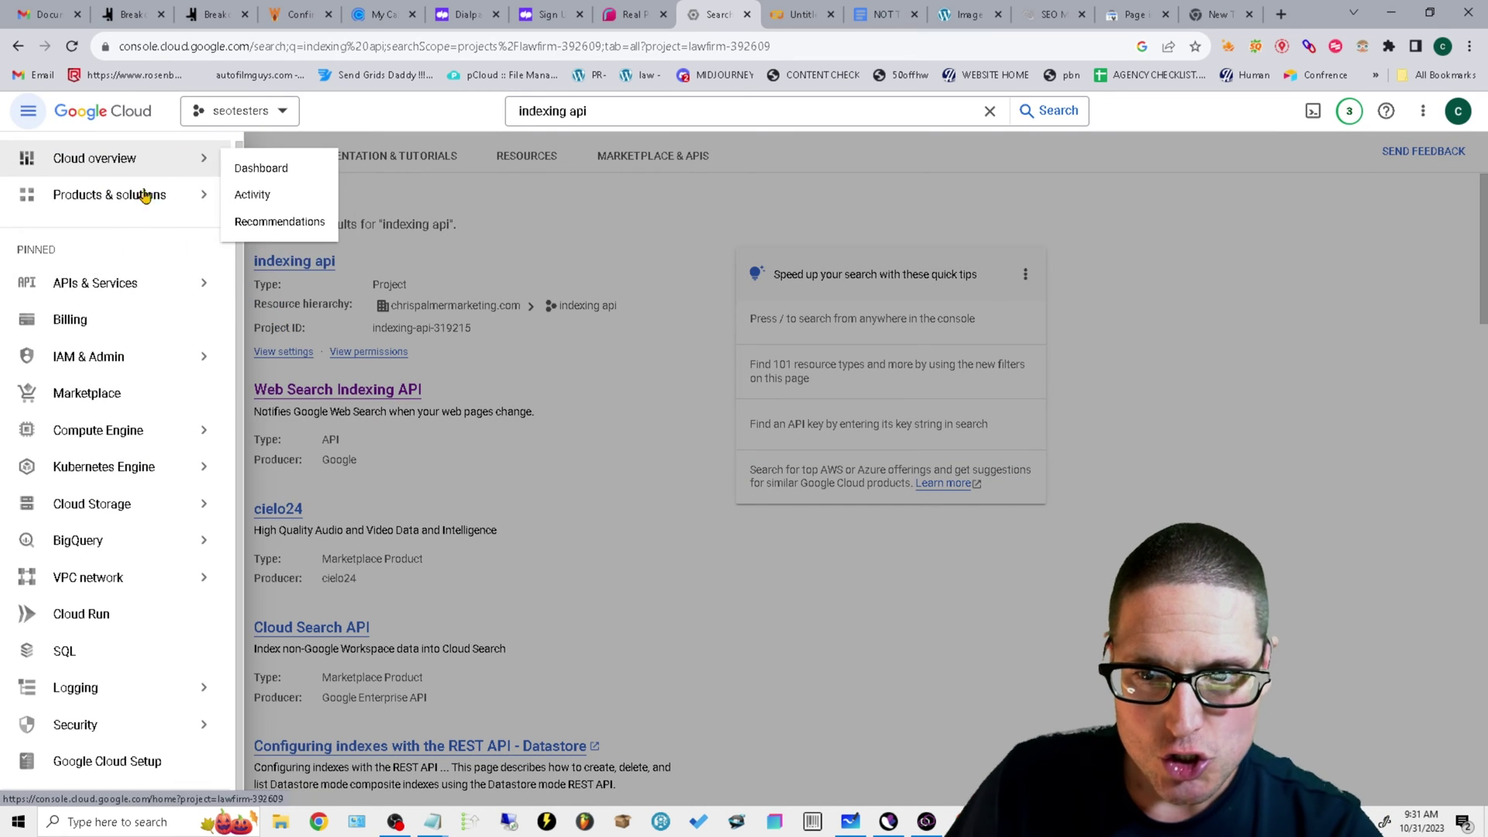
mouse_move(116, 357)
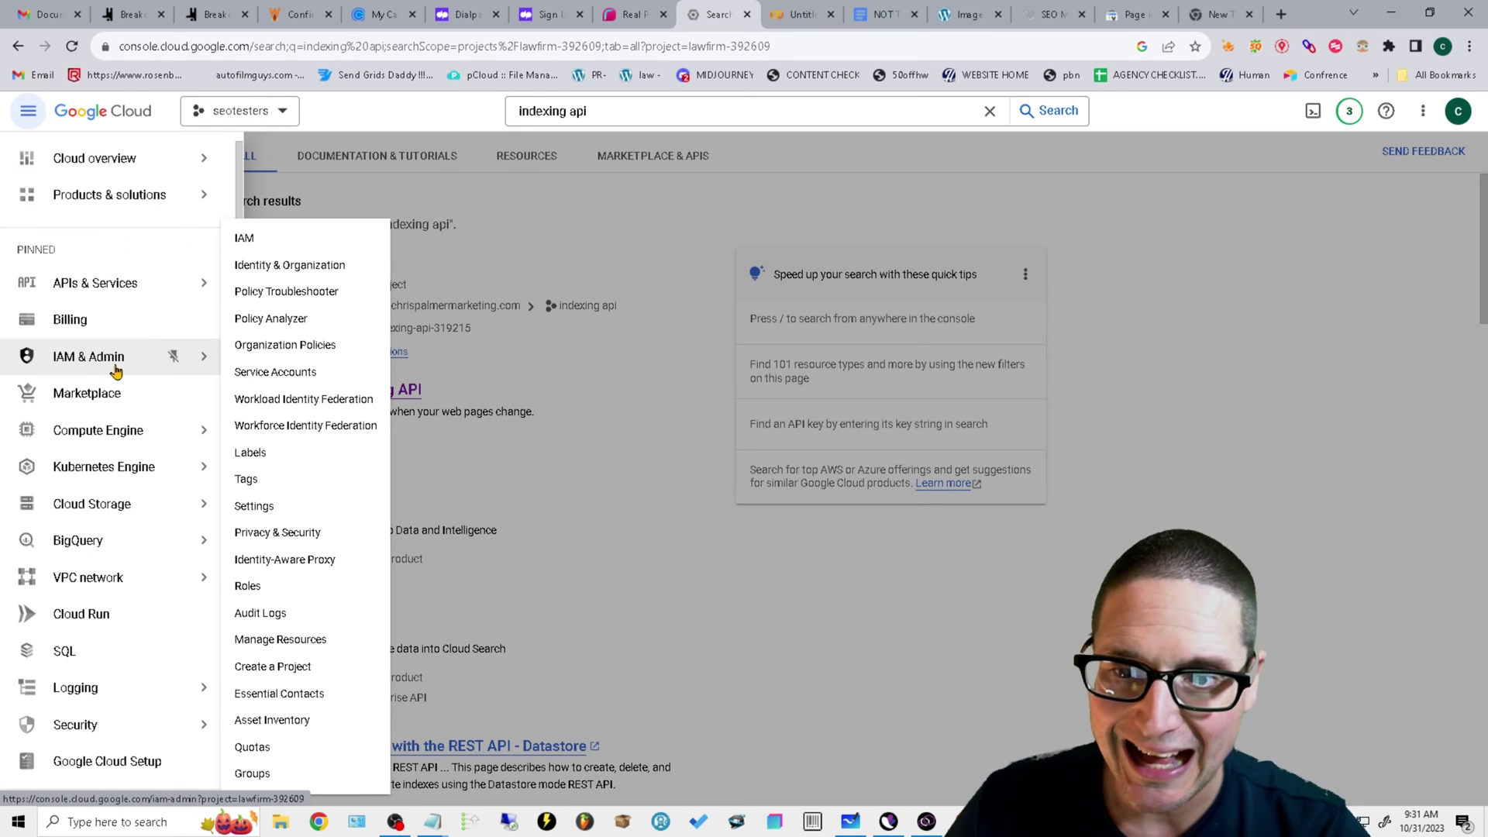
left_click(281, 374)
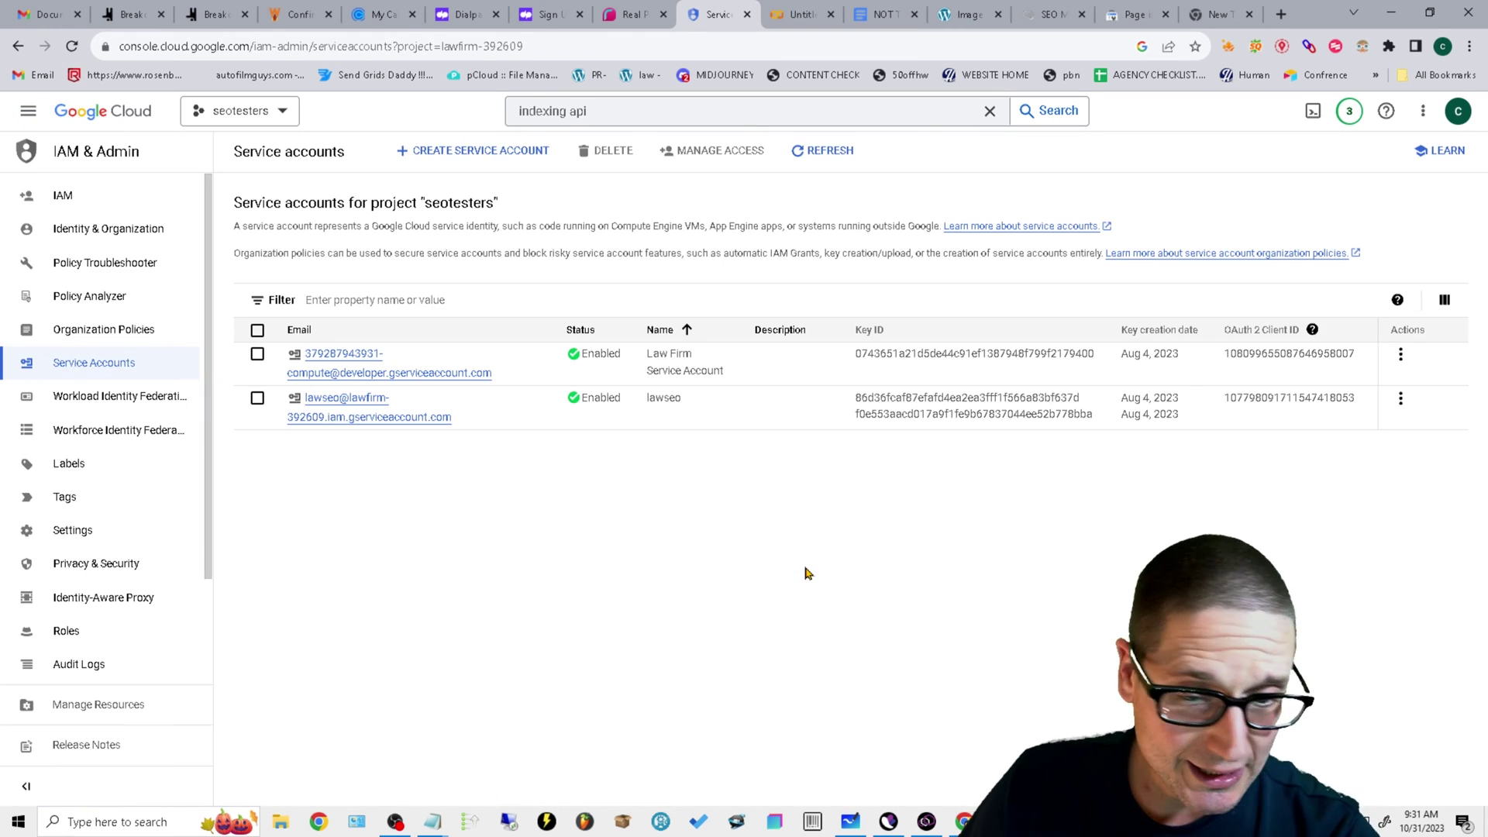
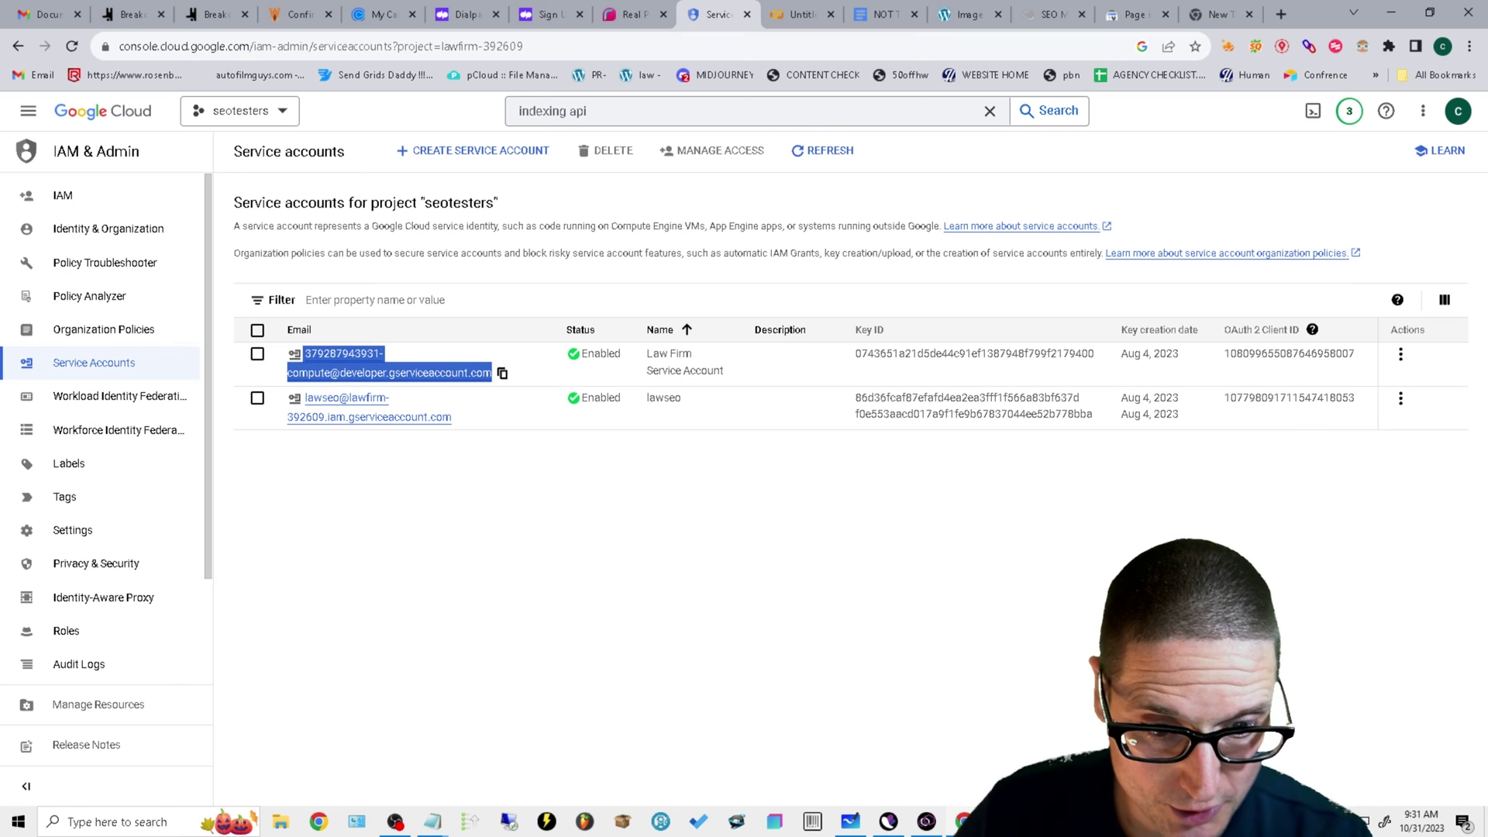
- Switch to the other browser profile's window and search Google in a new tab for "SIGN UP GOOGLE SEARCH CONSOLE"
mouse_move(963, 822)
left_click(961, 707)
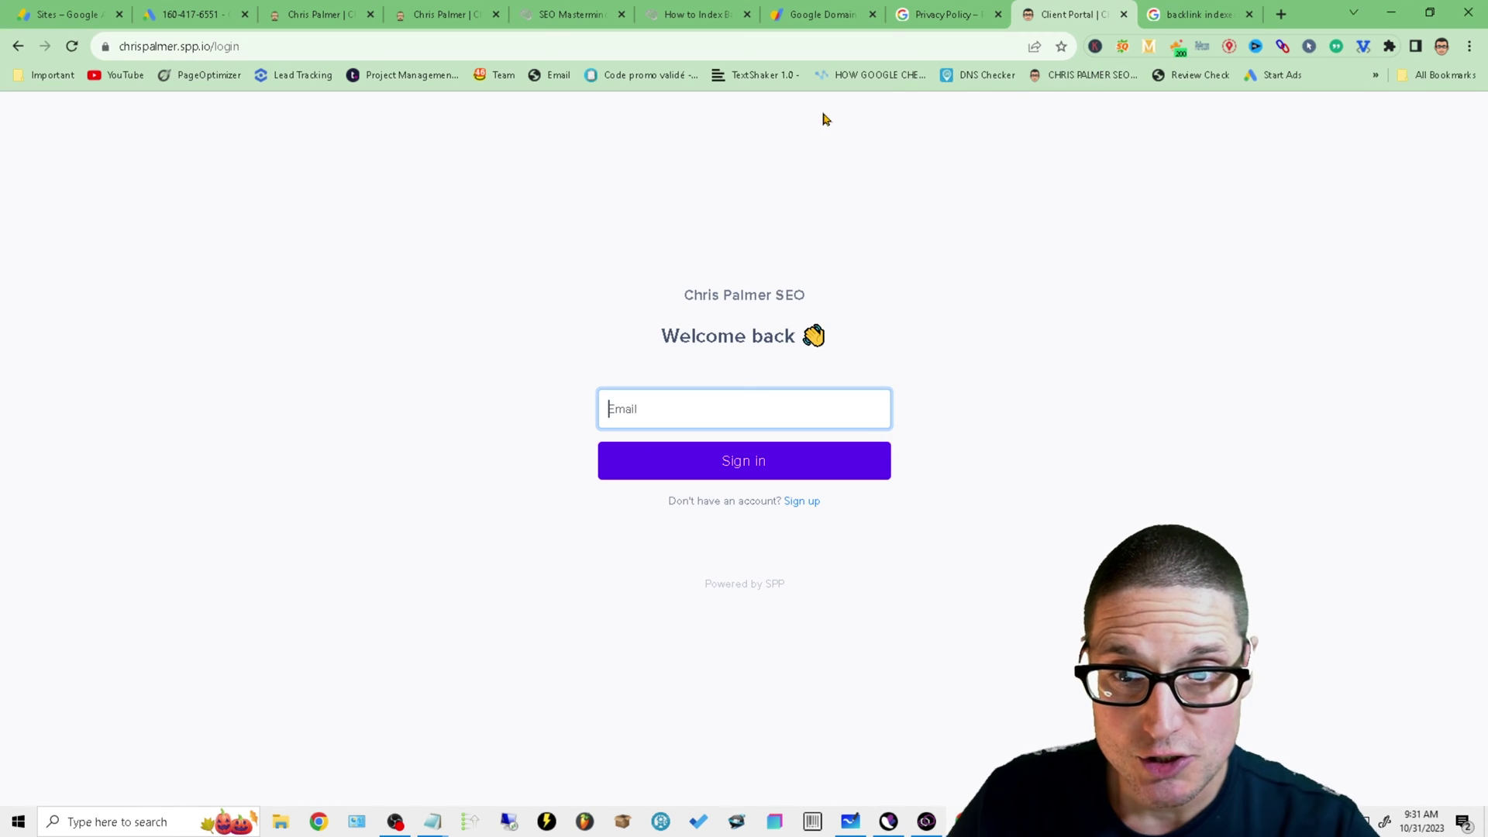
left_click(1282, 15)
left_click(709, 328)
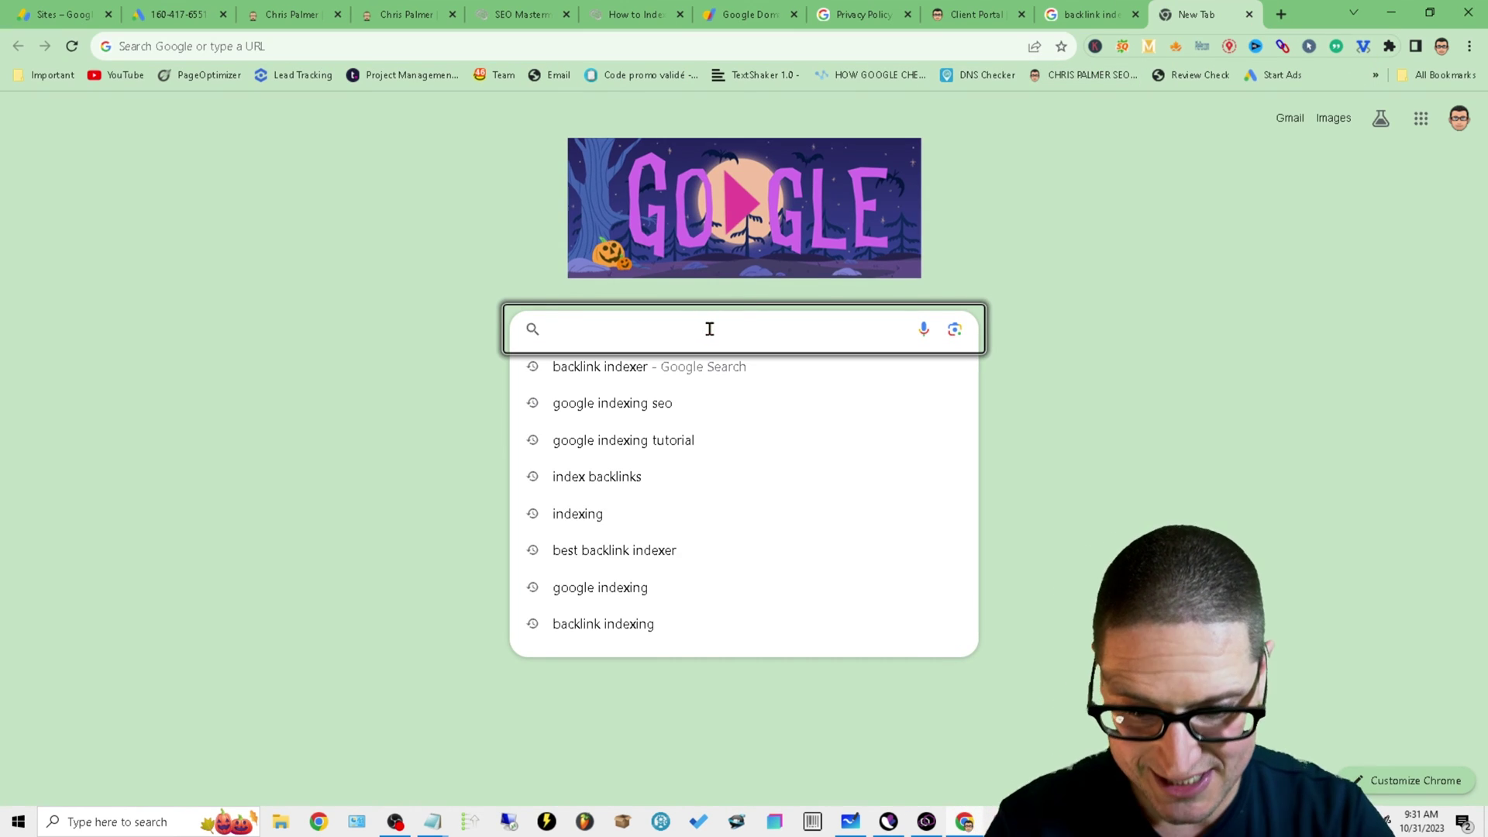
type("SIGN UP GOOGL")
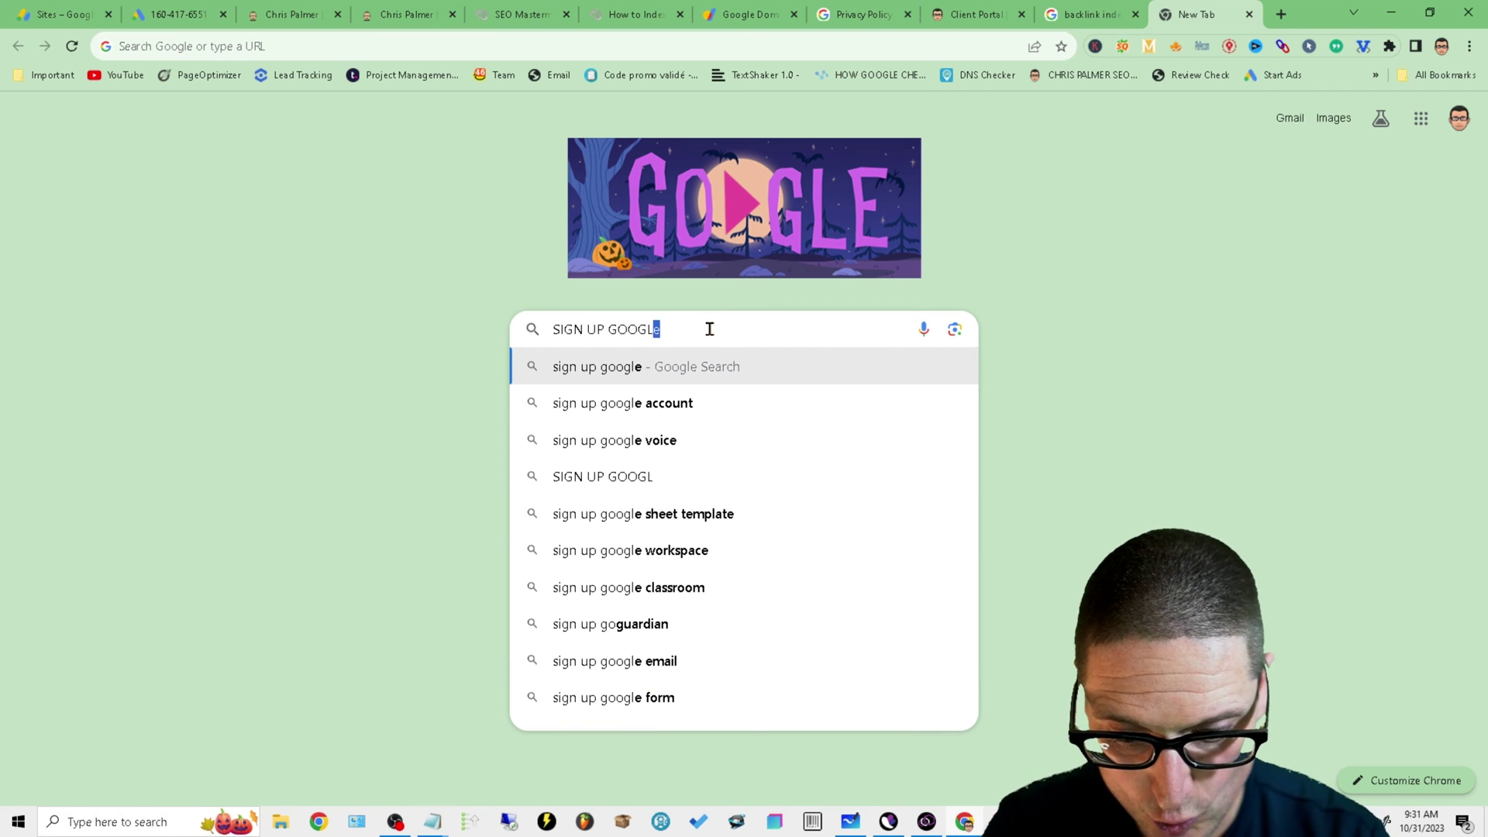
type("E SEARCH CONSOL")
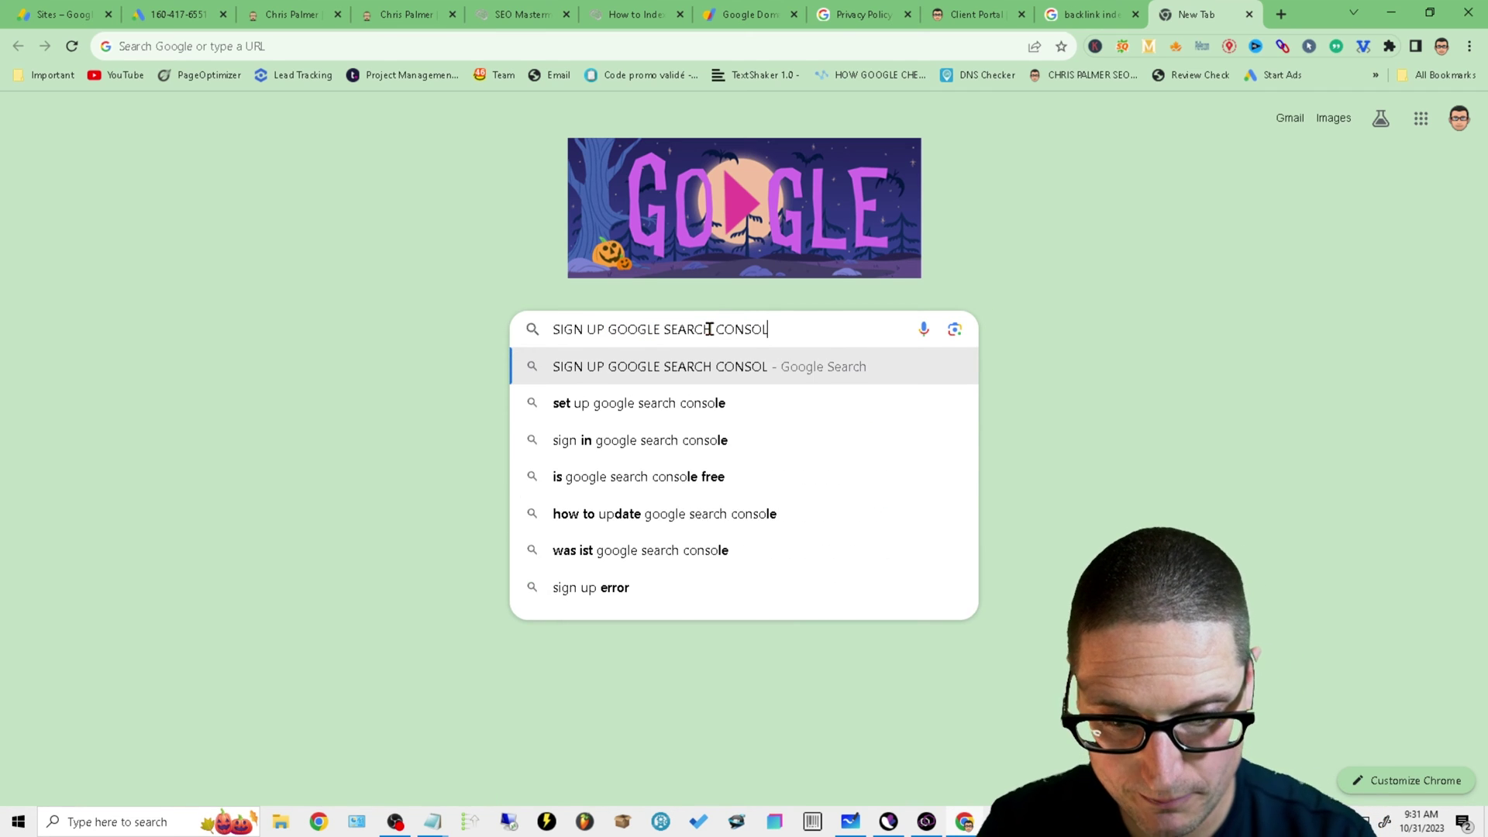
type("E")
key("Return")
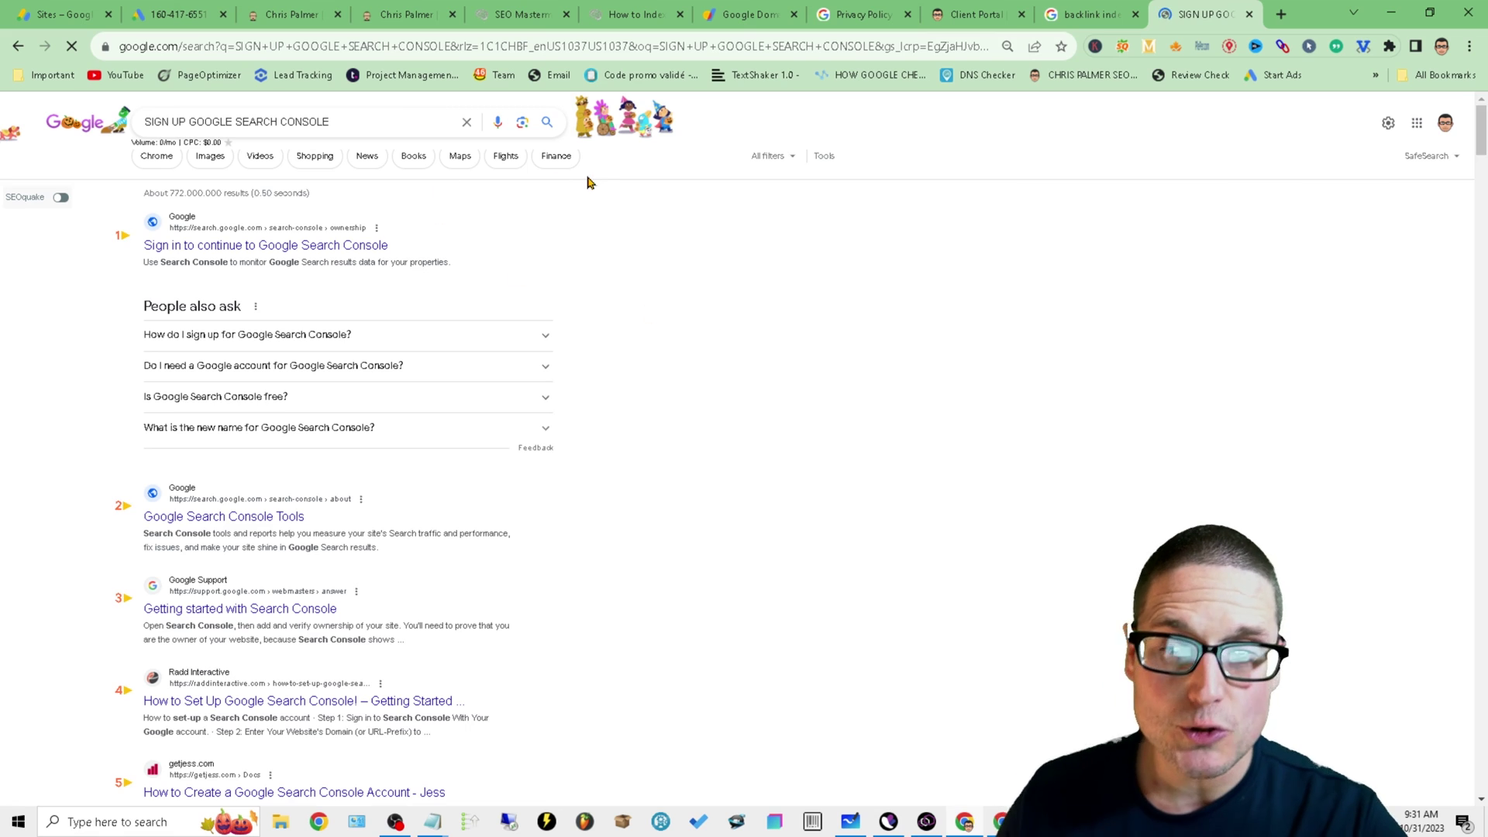
- Open Google Search Console from the search results and view the settings of the chrispalmermarketing.com domain property
left_click(319, 254)
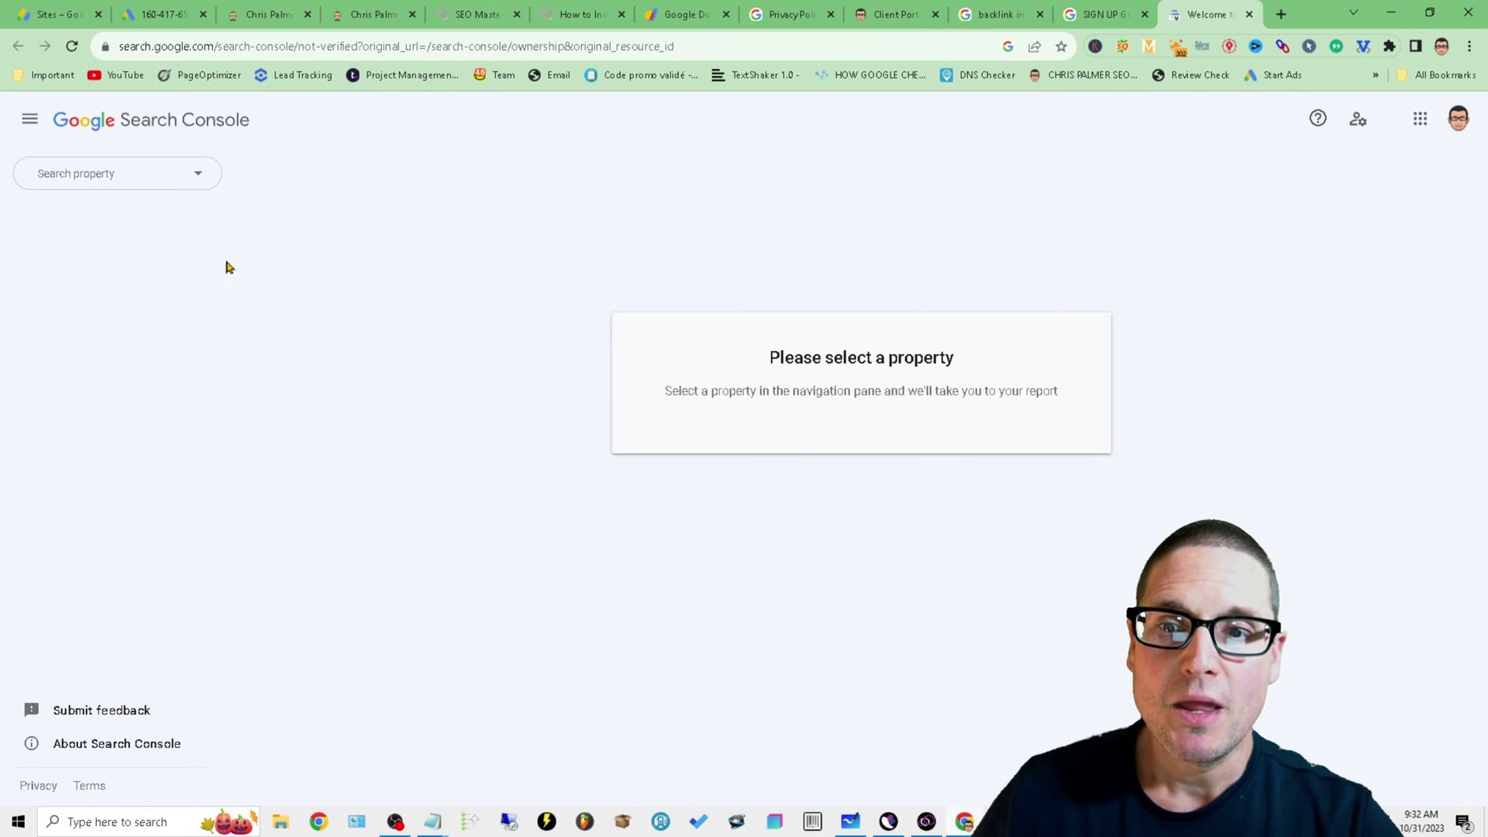
left_click(198, 175)
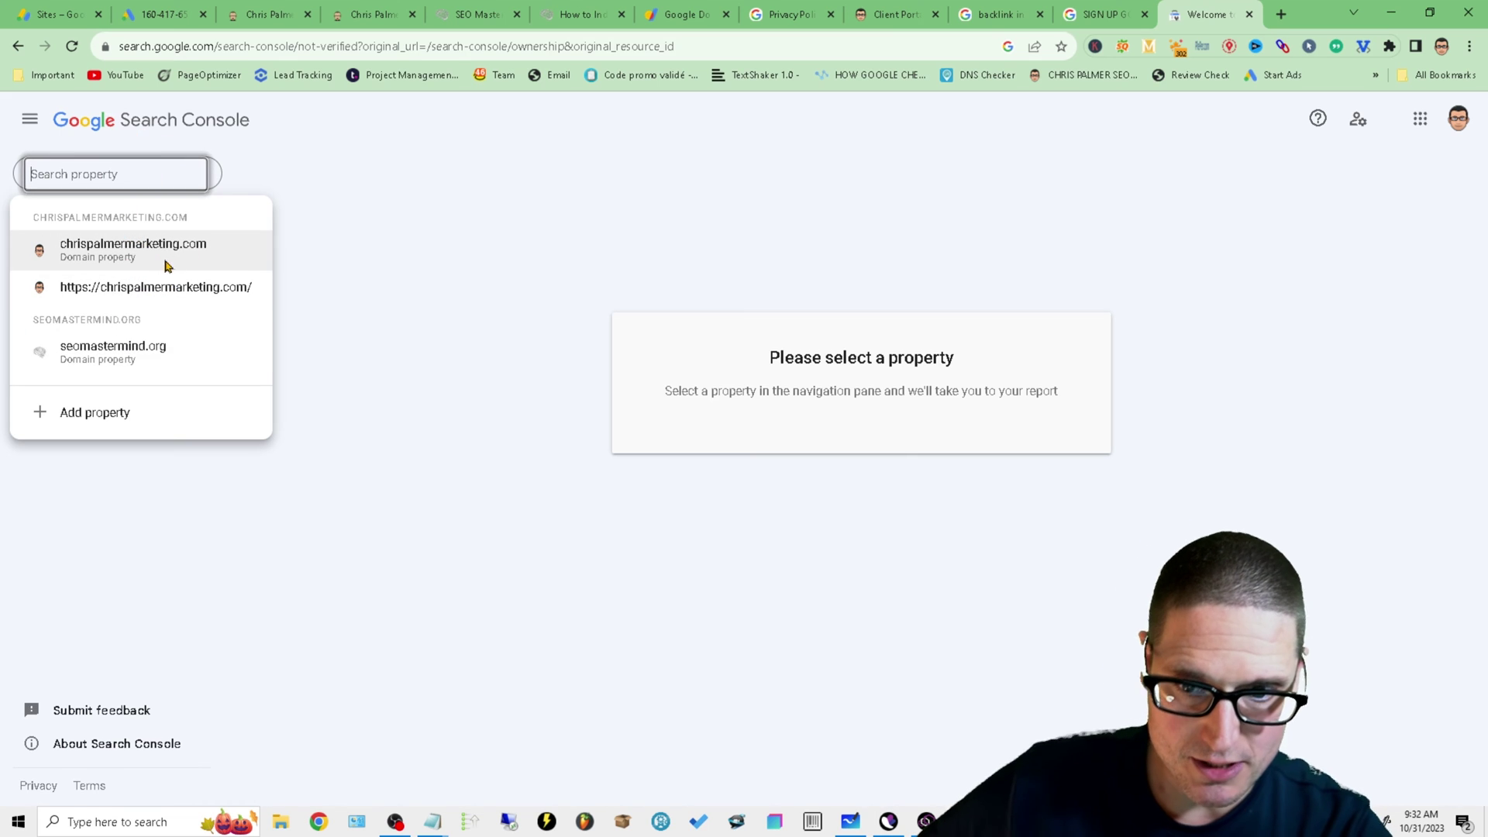
left_click(97, 359)
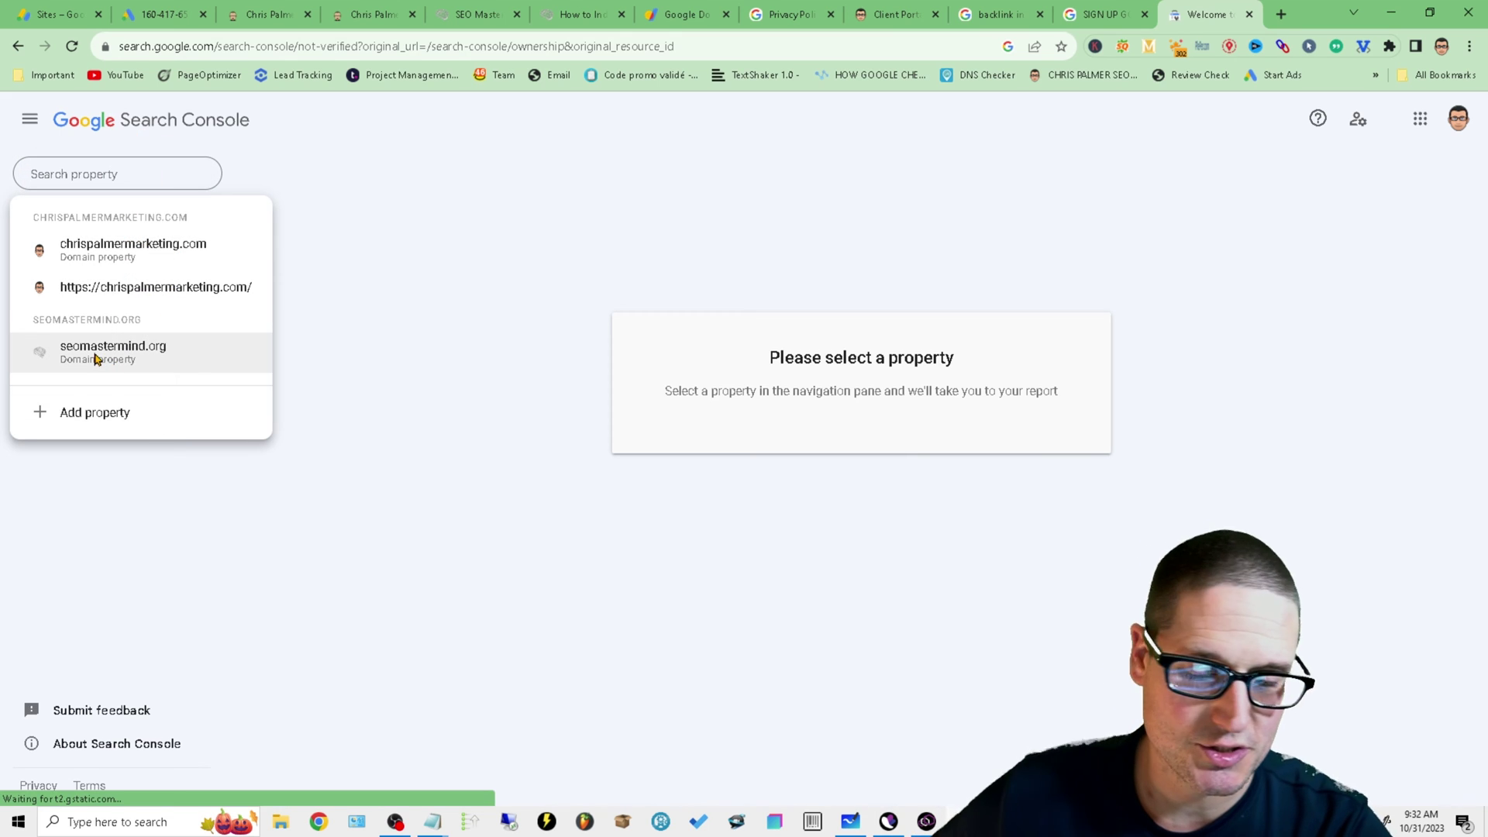
left_click(120, 252)
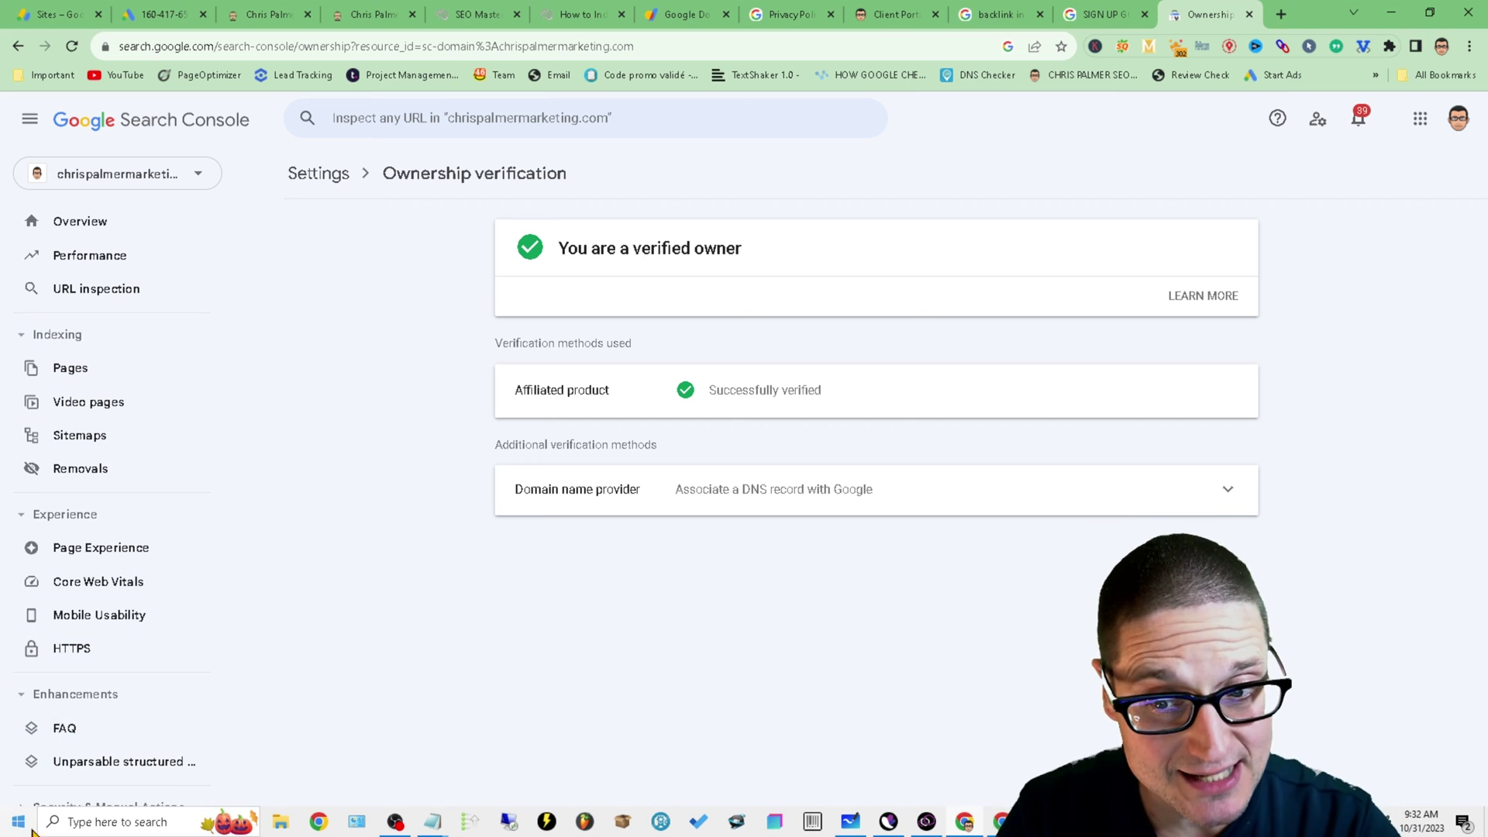
left_click_drag(232, 243, 252, 481)
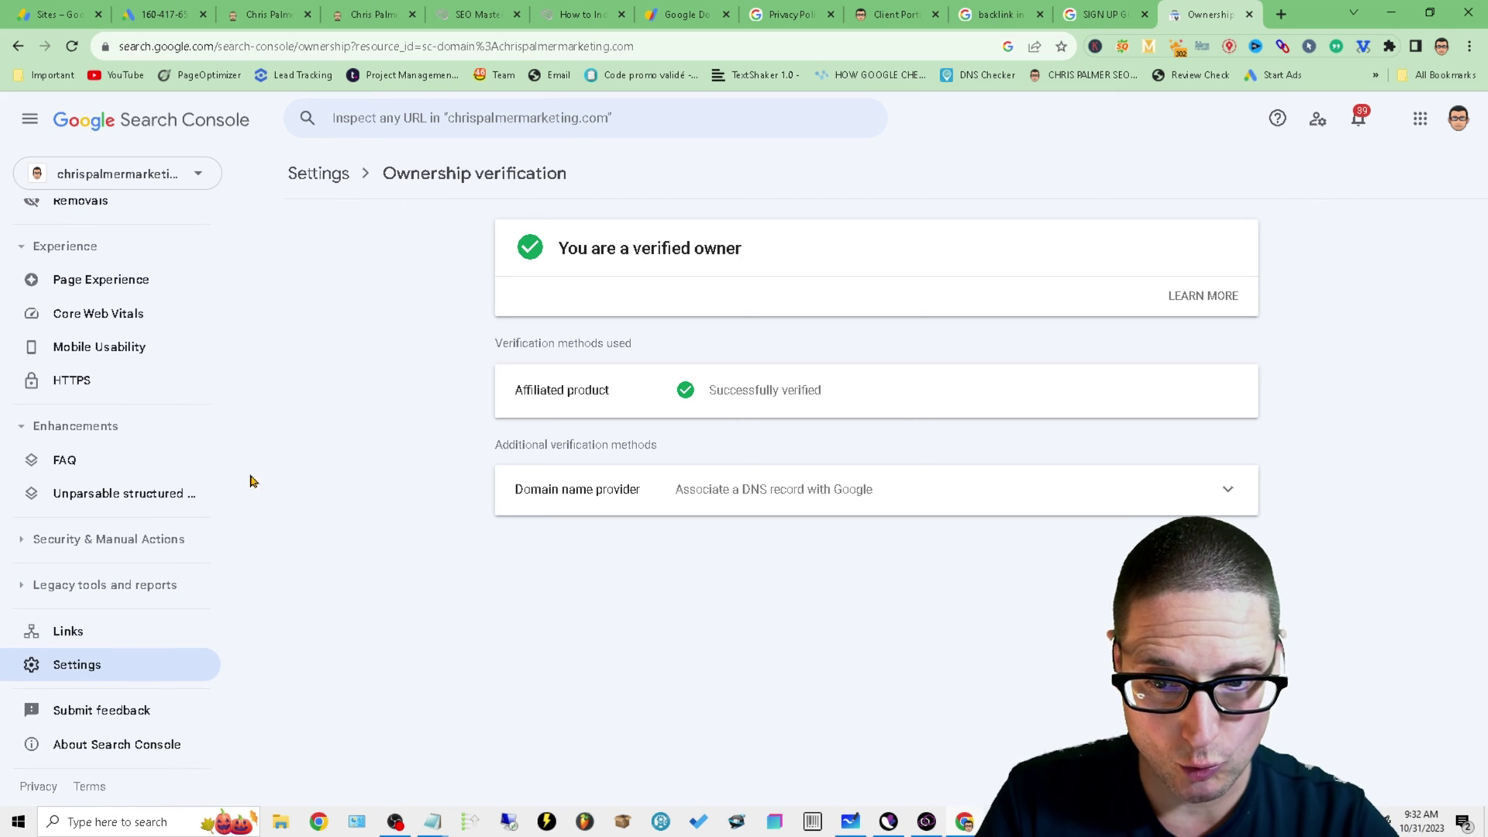
left_click(113, 676)
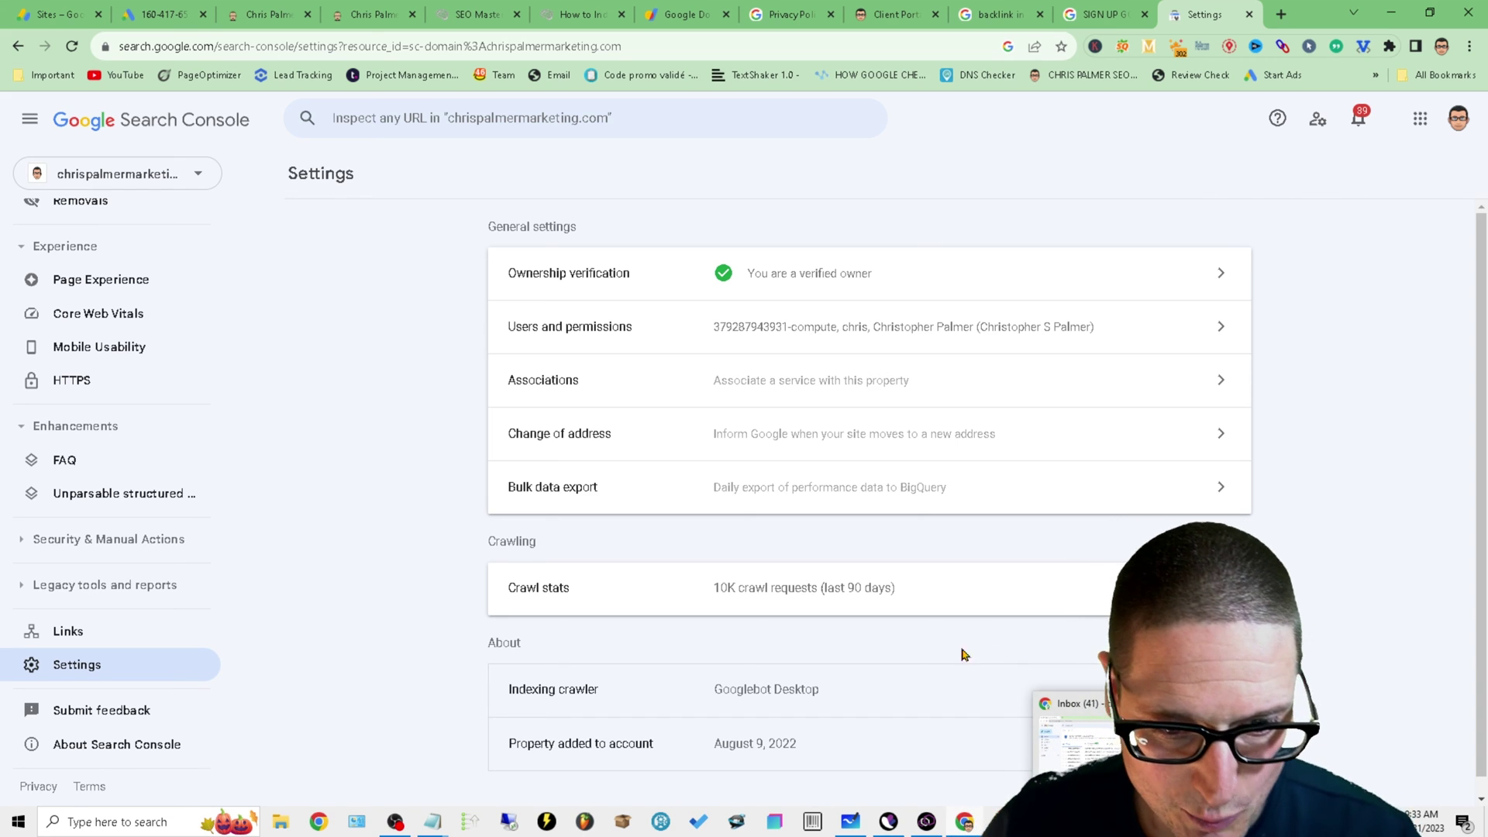
- Return to the Google Cloud profile's browser window and view the Untitled0.ipynb Colab notebook
mouse_move(962, 831)
left_click(939, 721)
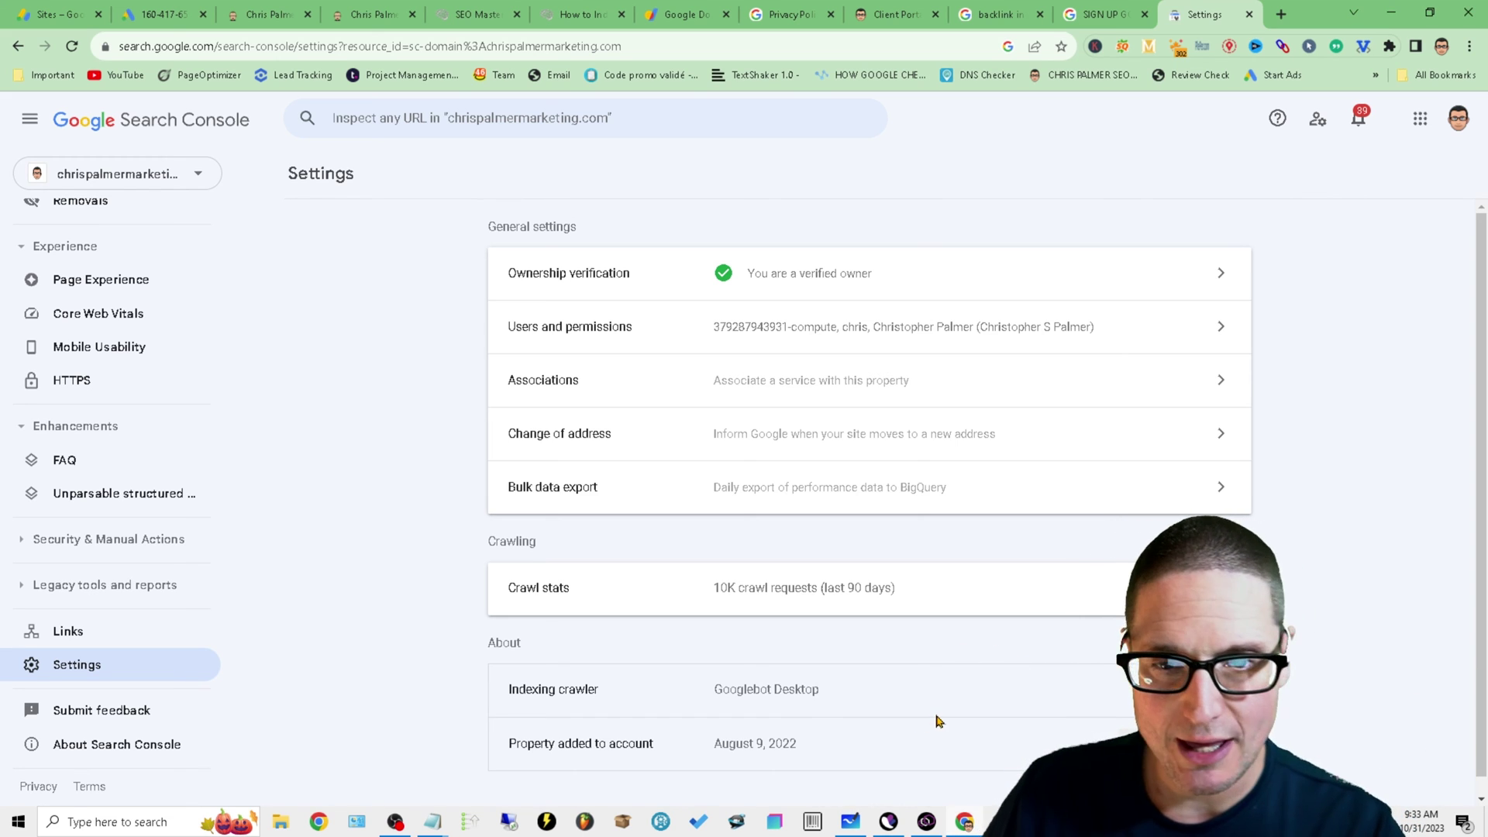
left_click(1392, 12)
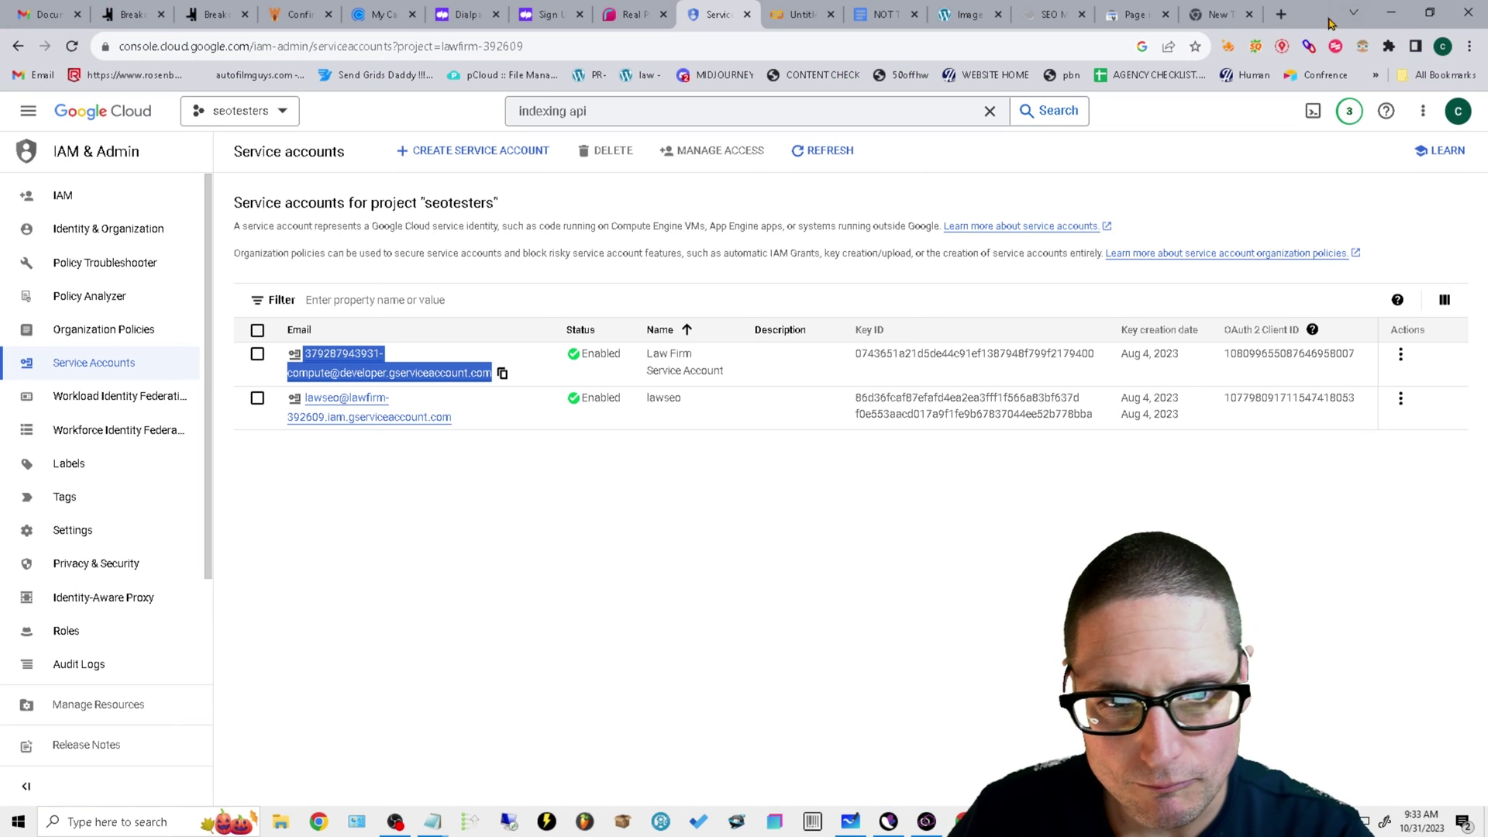
left_click(801, 12)
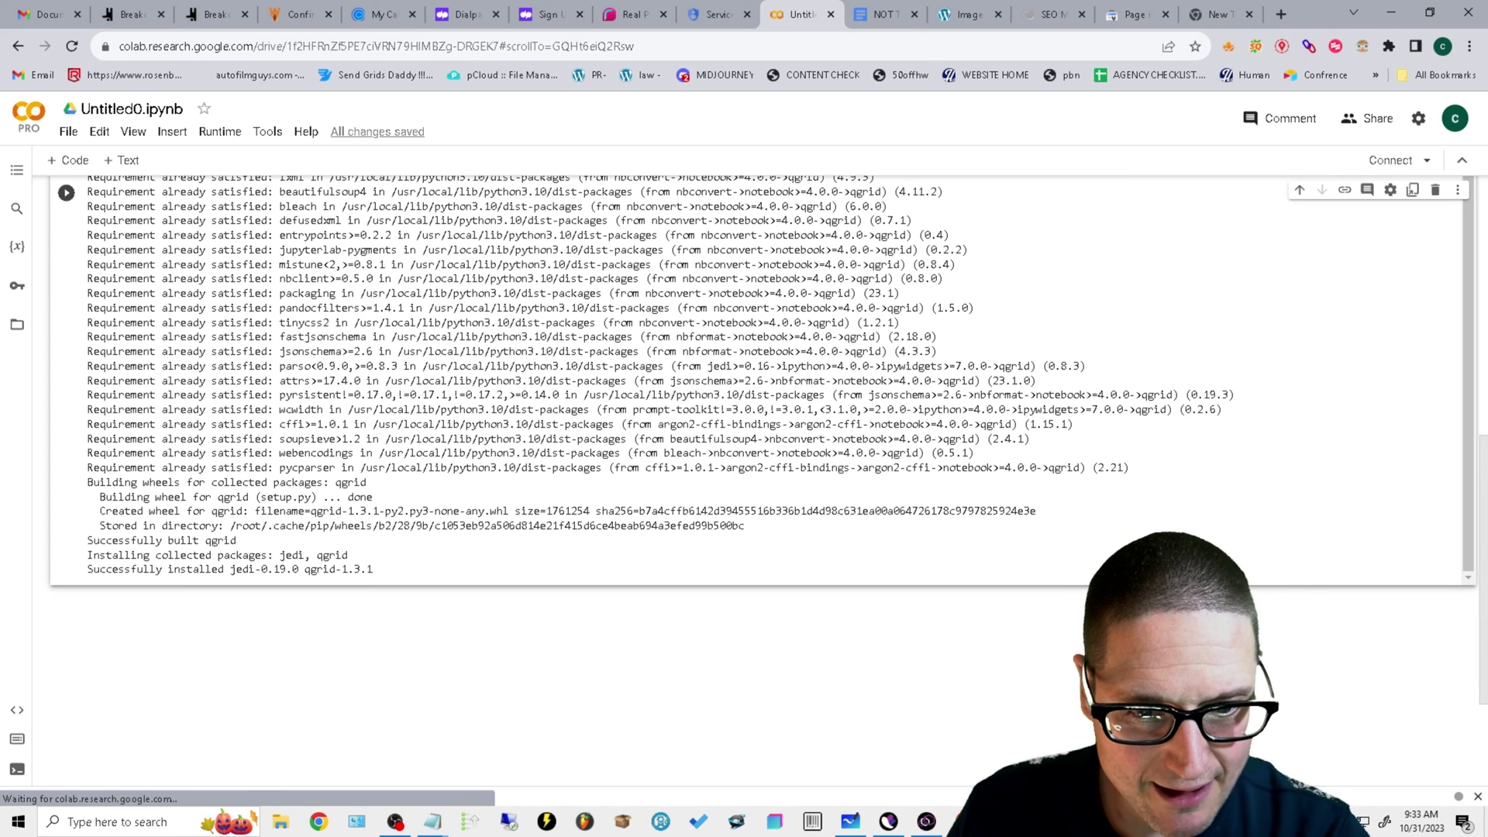
- Open a new incognito window, look up "GOOGLE.OCM", and replace that search with "COLOABROTORY"
left_click(1470, 46)
left_click(1290, 106)
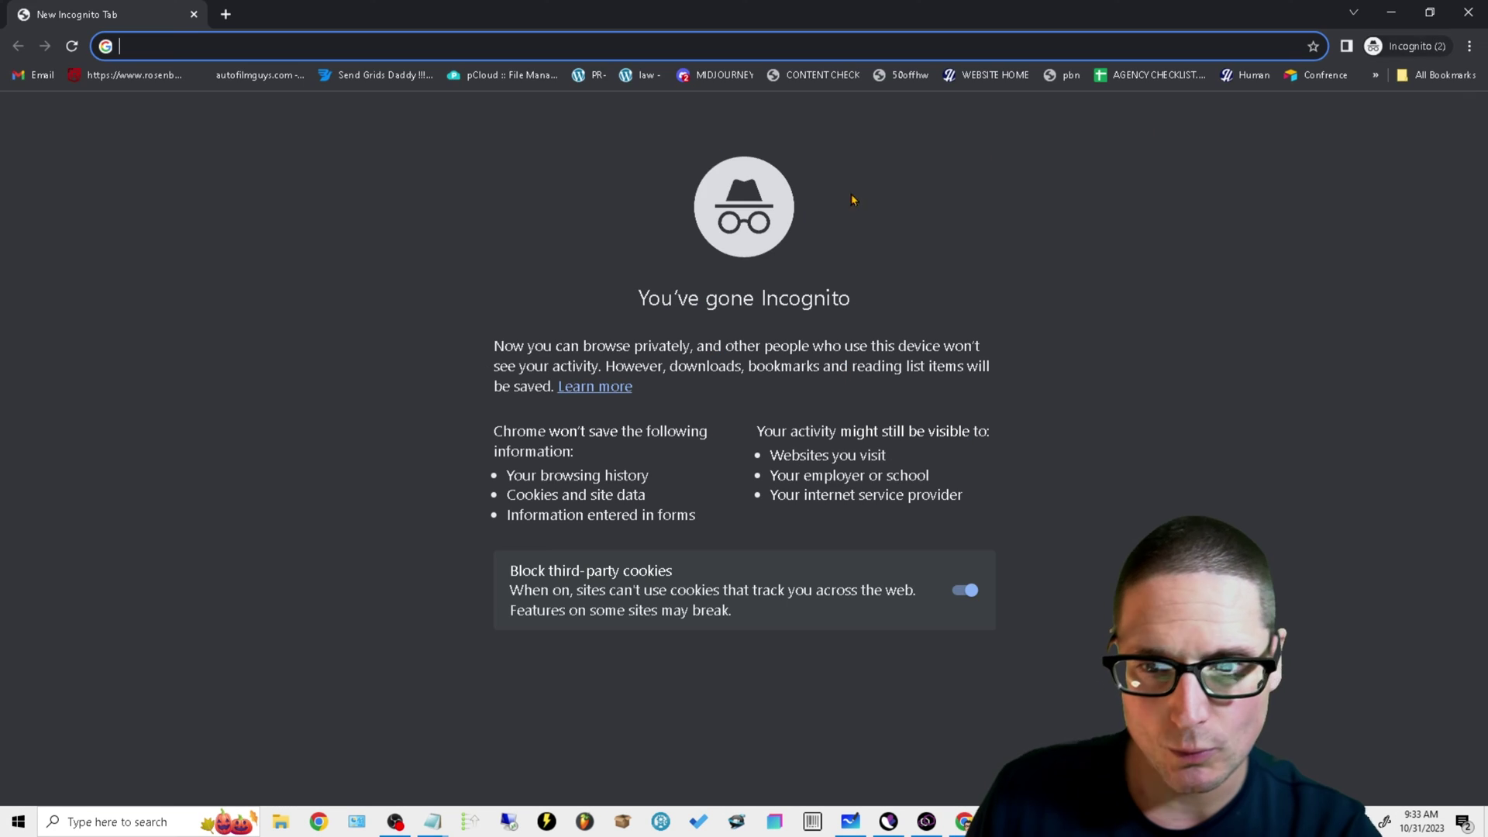
type("GOOGLE.OCM")
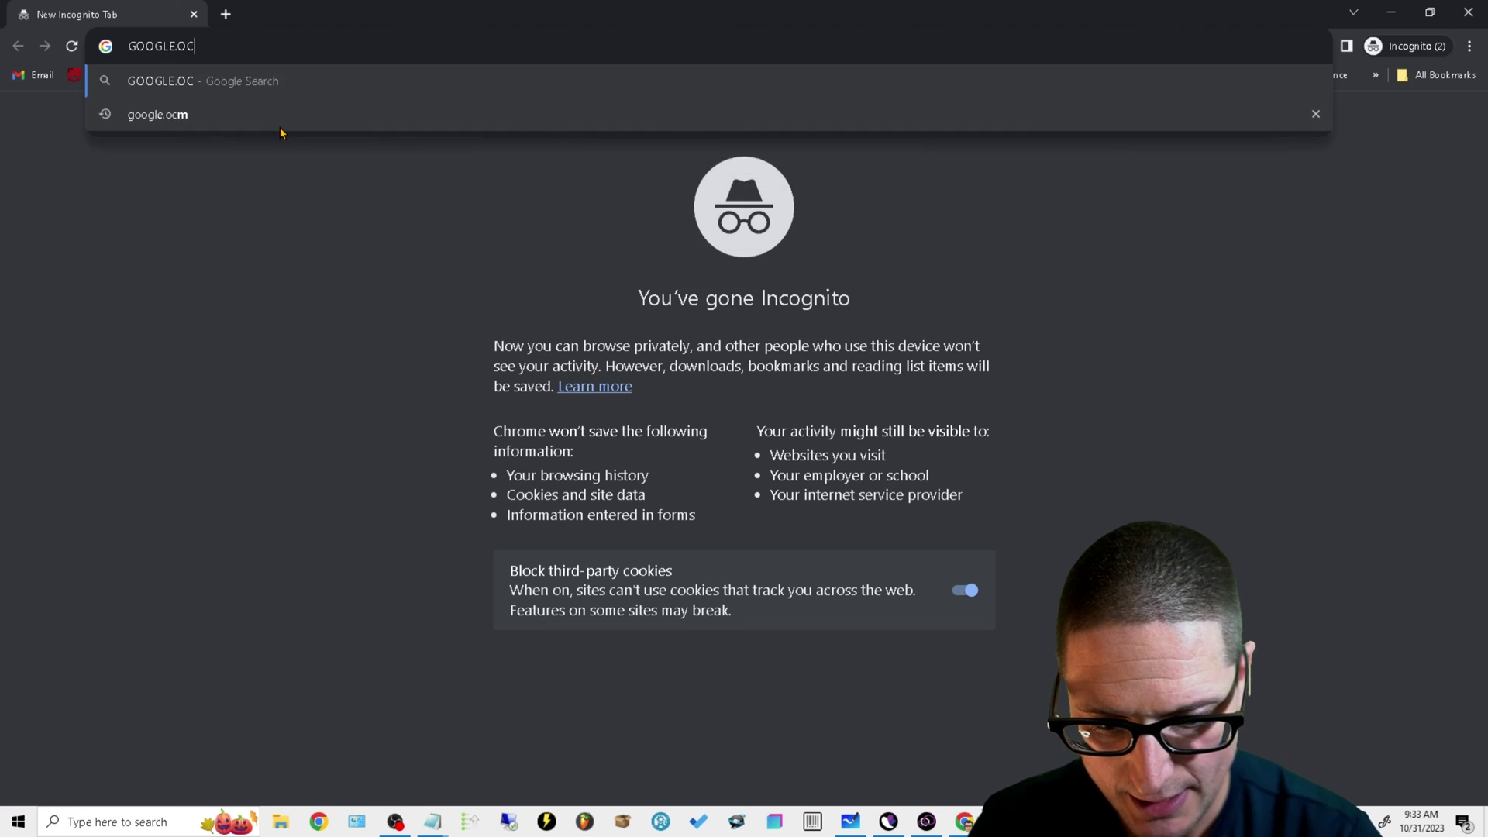
key("Return")
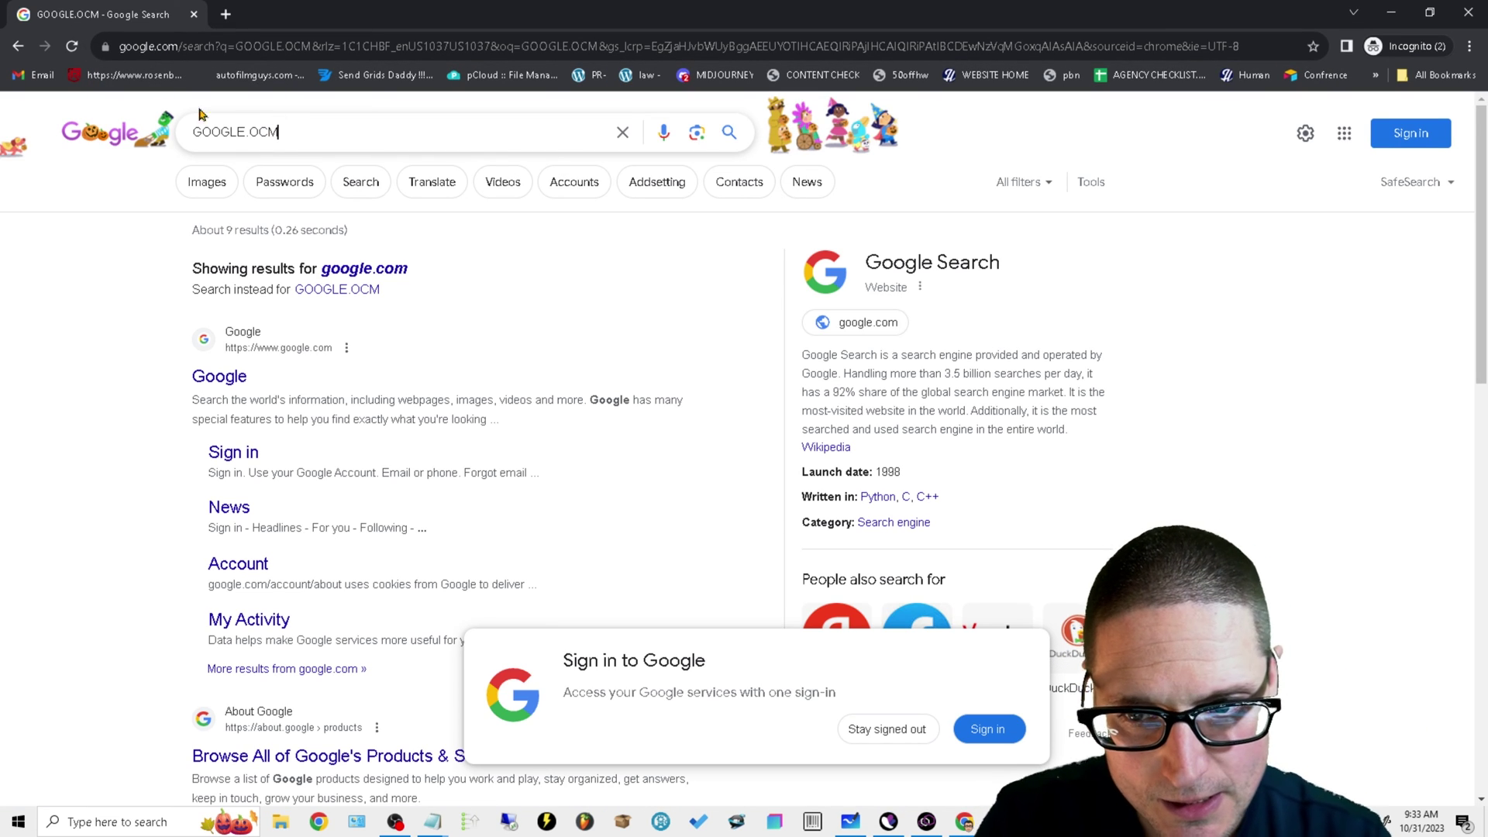
key("ctrl+a")
type("COLOA")
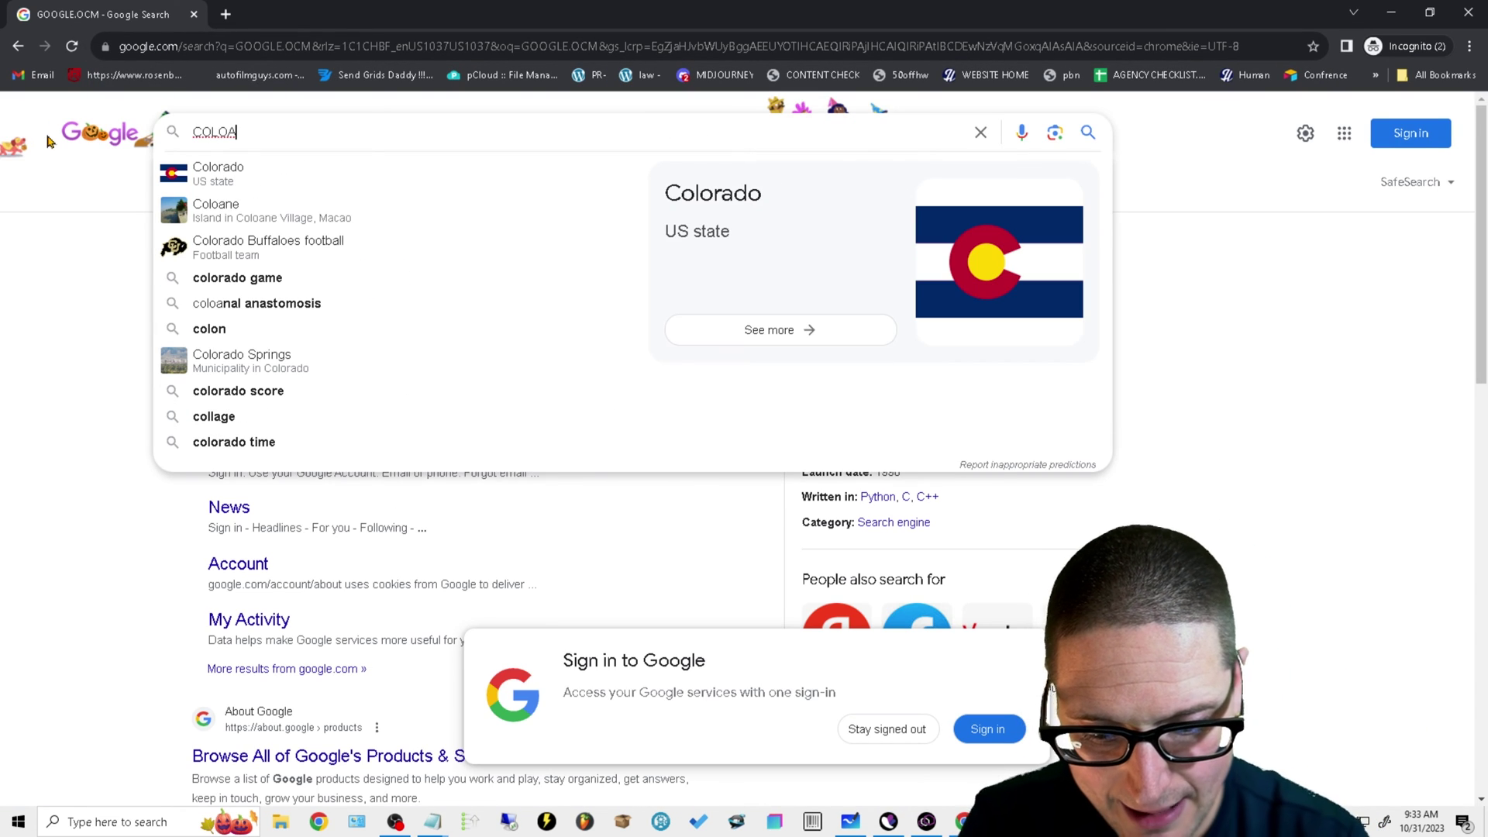
type("BROTORY")
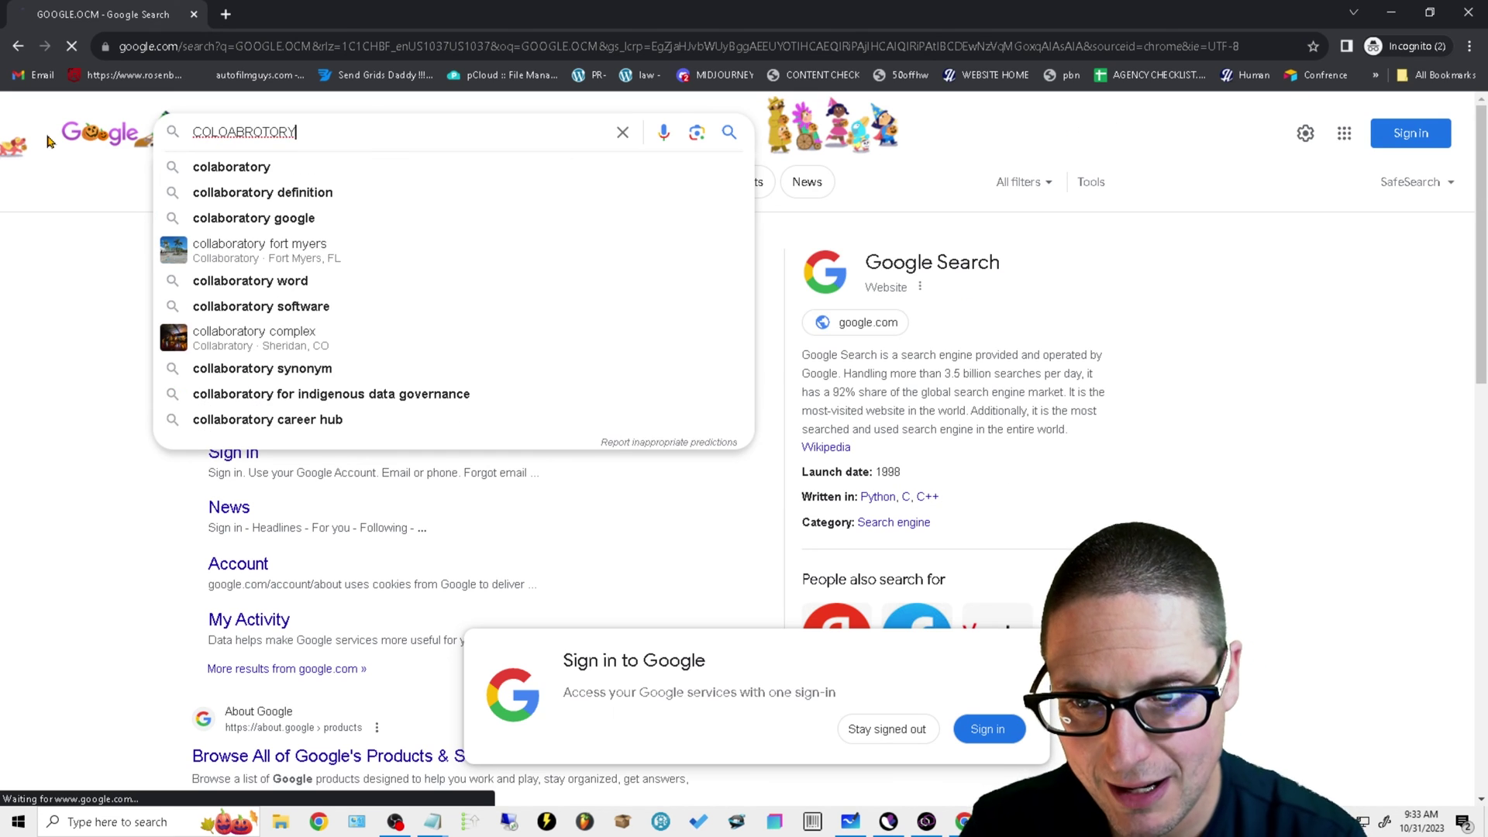
key("Return")
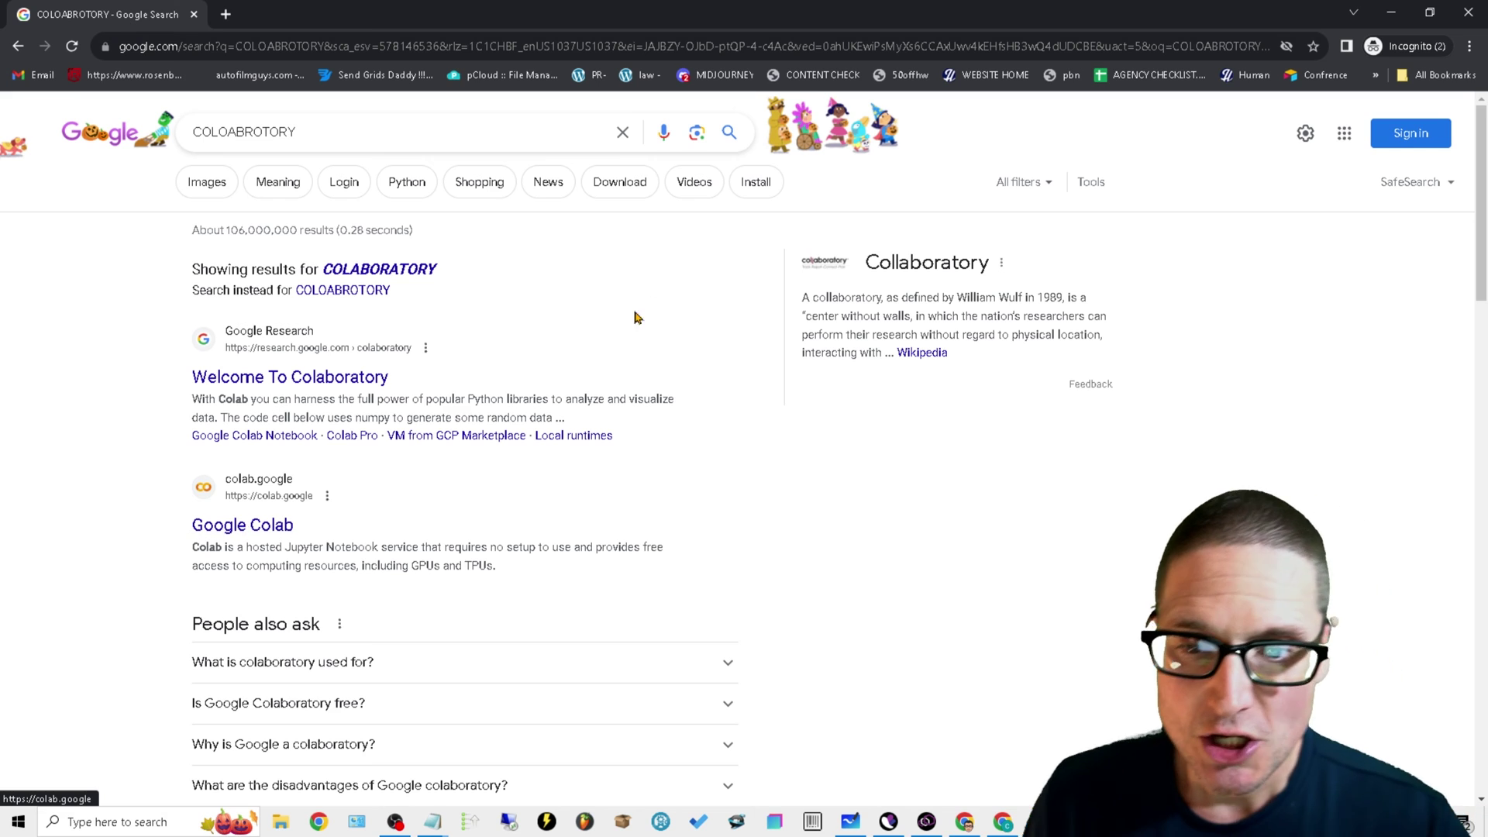
- Go to the Google Colab site from the search results and open the Welcome To Colaboratory notebook
left_click(211, 528)
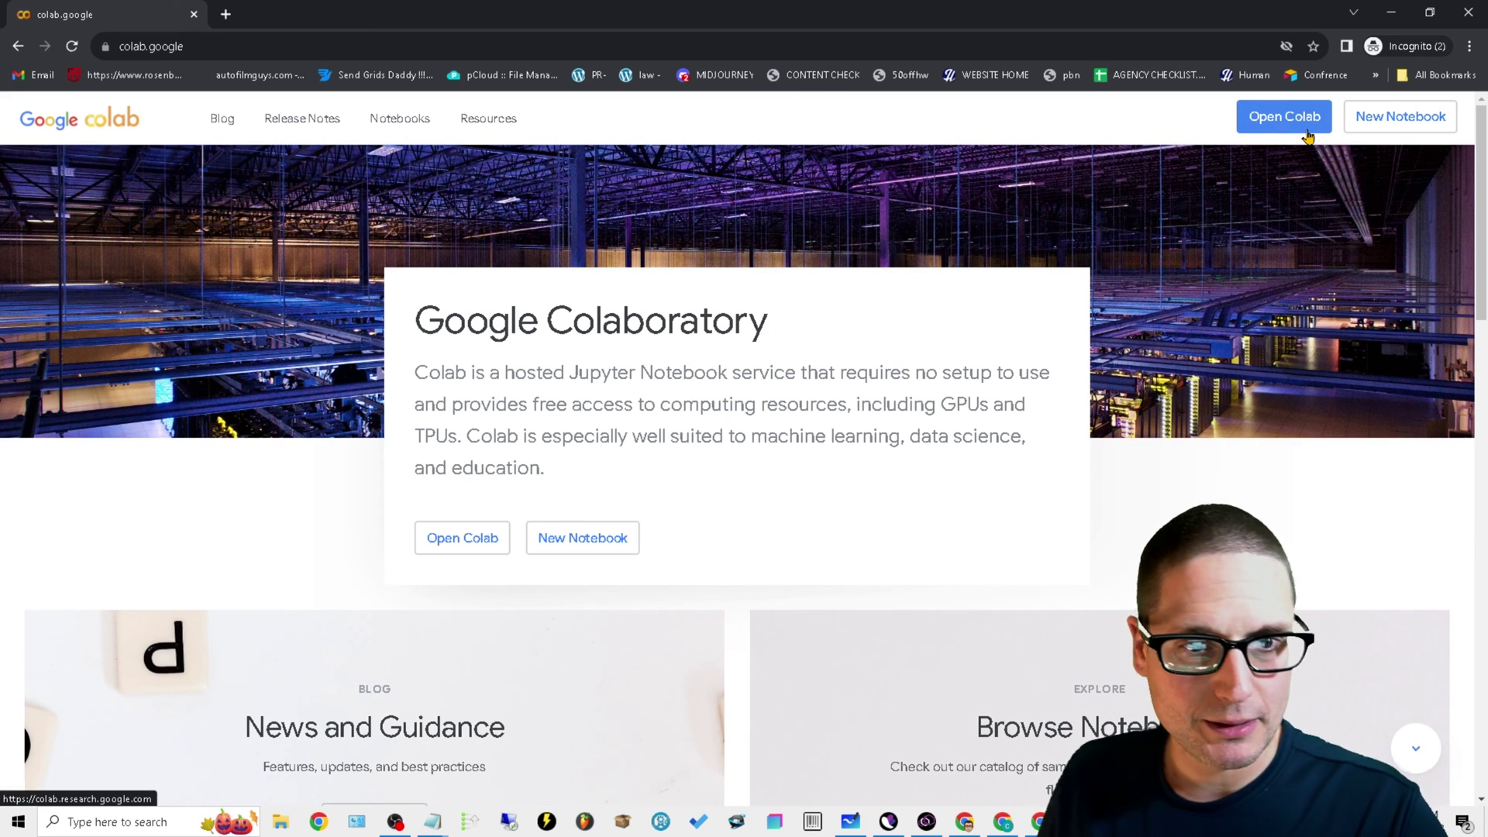
left_click(1263, 126)
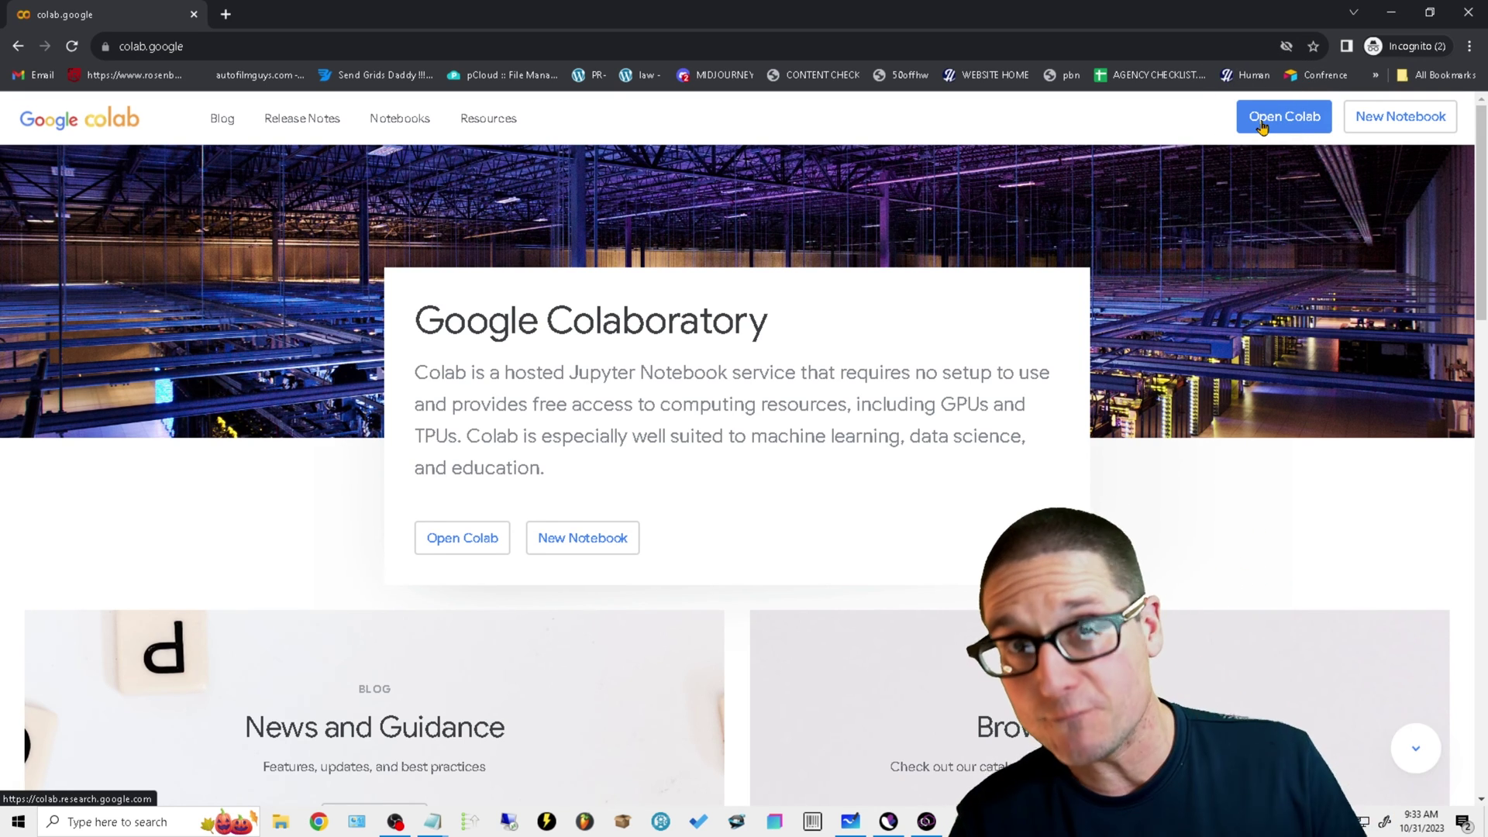
left_click(1263, 126)
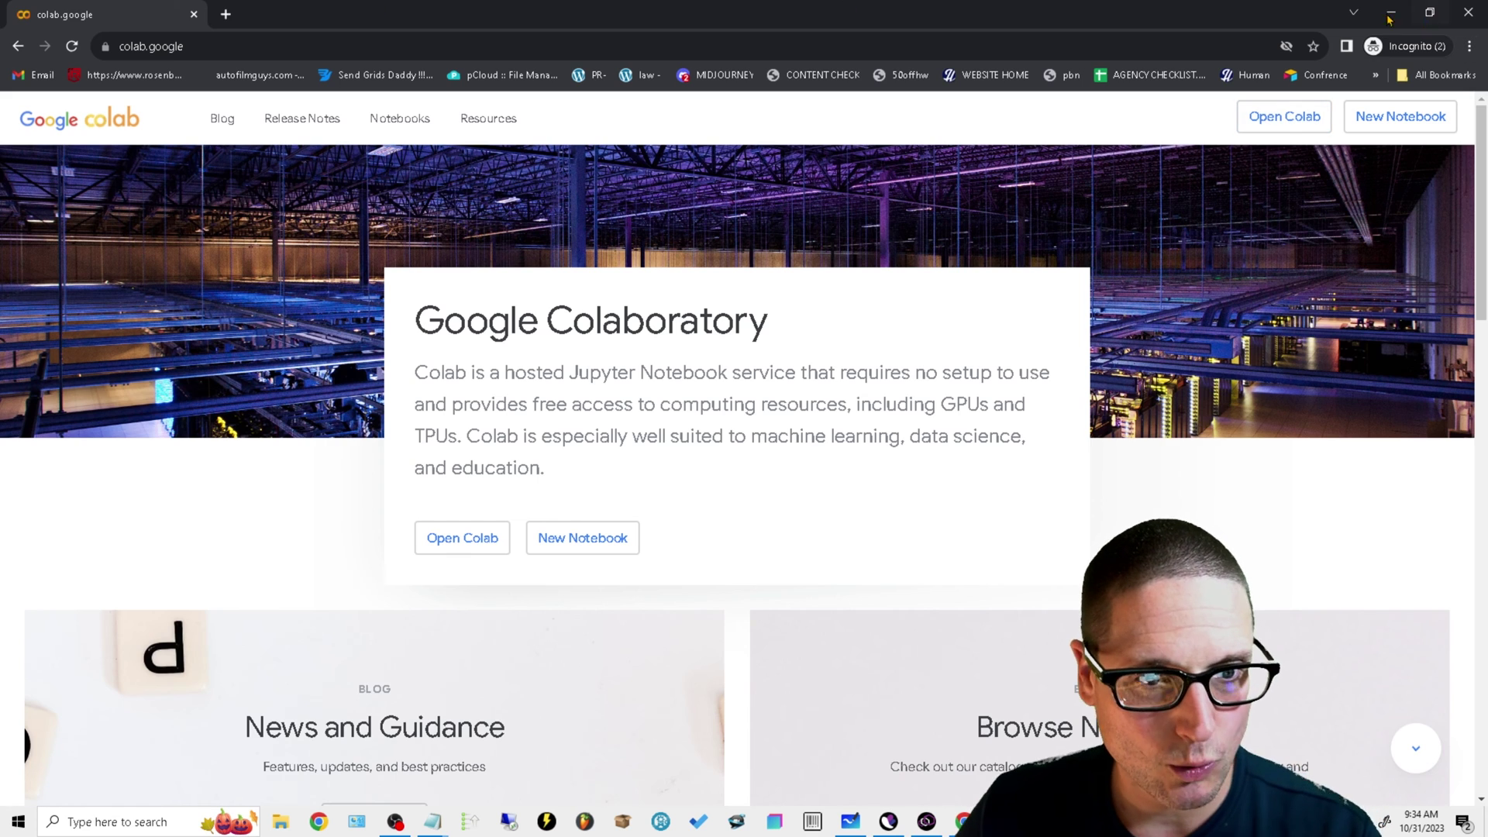
left_click(1285, 116)
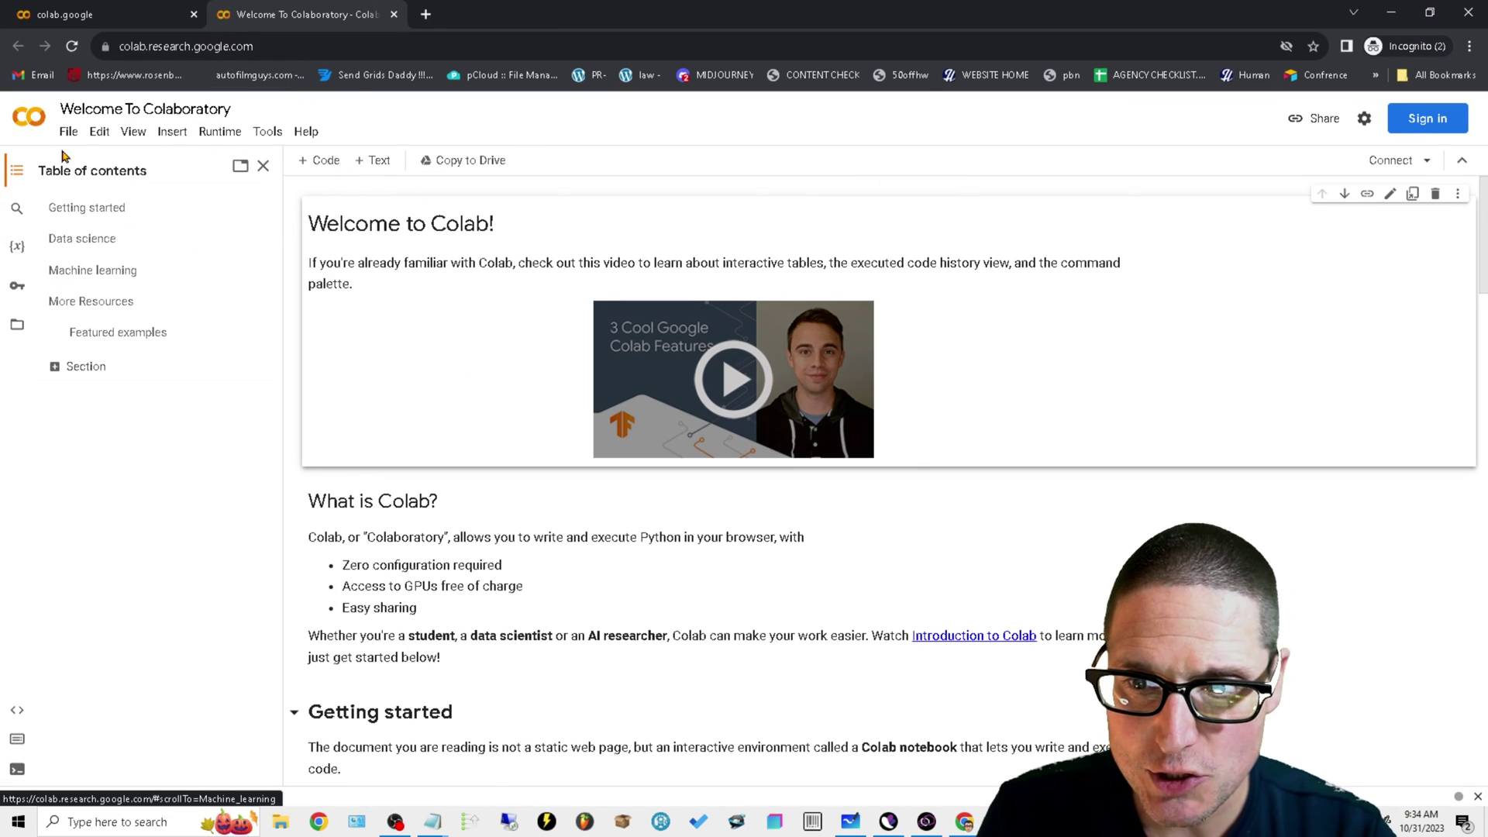
- Try to create a new notebook from the Welcome To Colaboratory notebook, and close the resulting browser tab
left_click(68, 131)
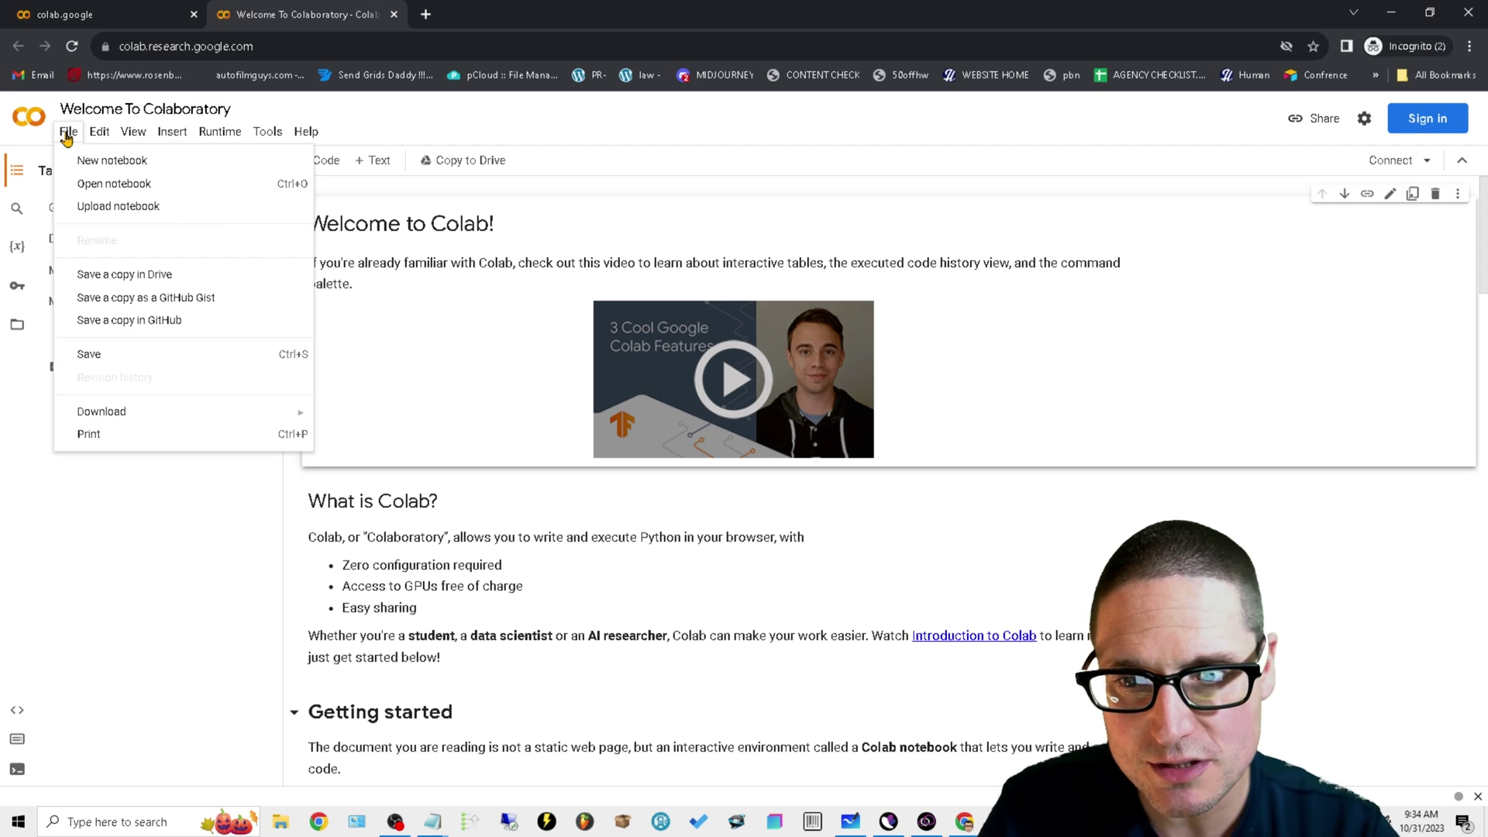
left_click(124, 159)
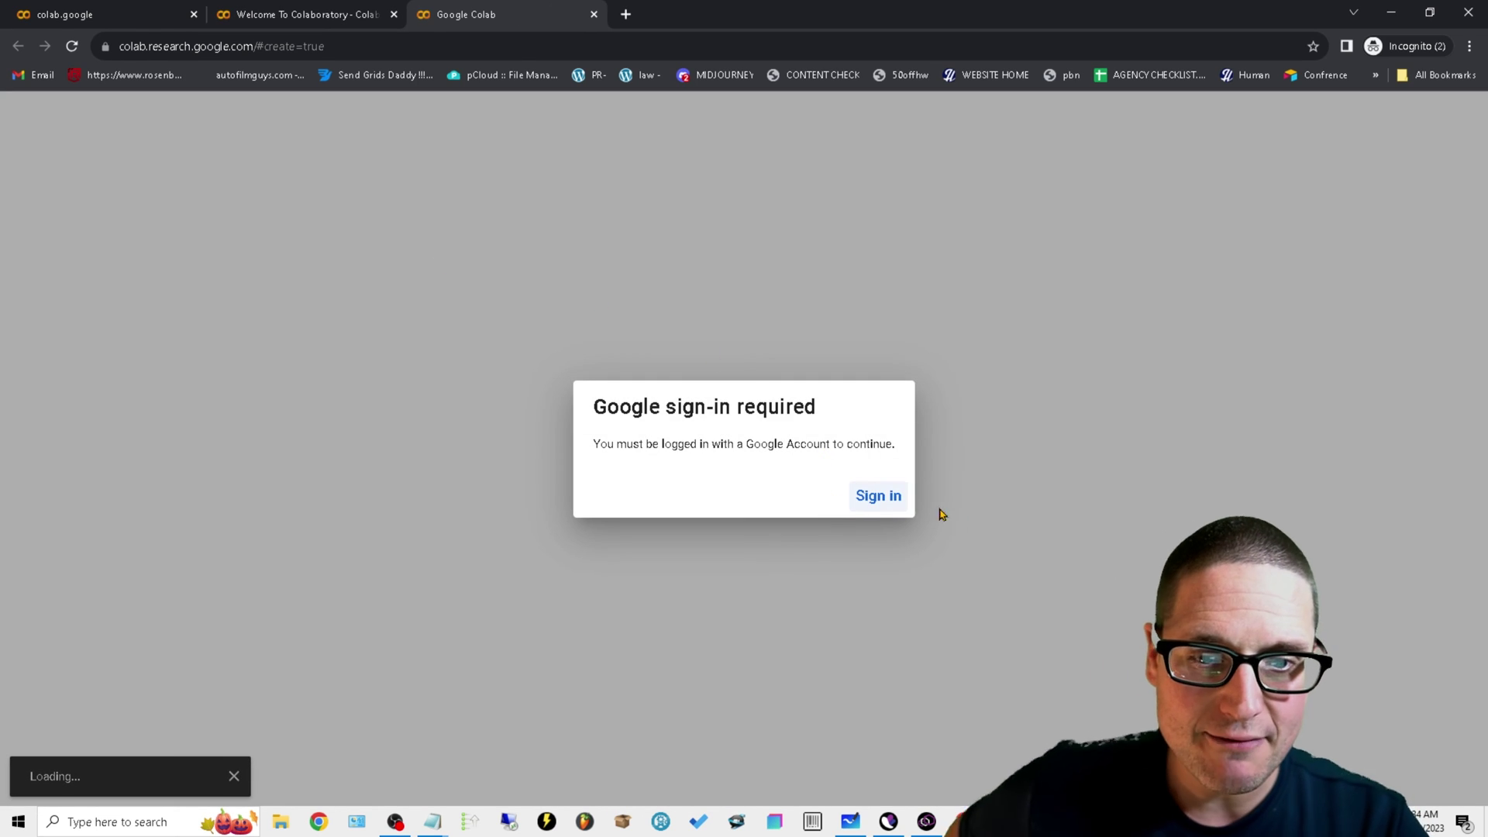
left_click(594, 14)
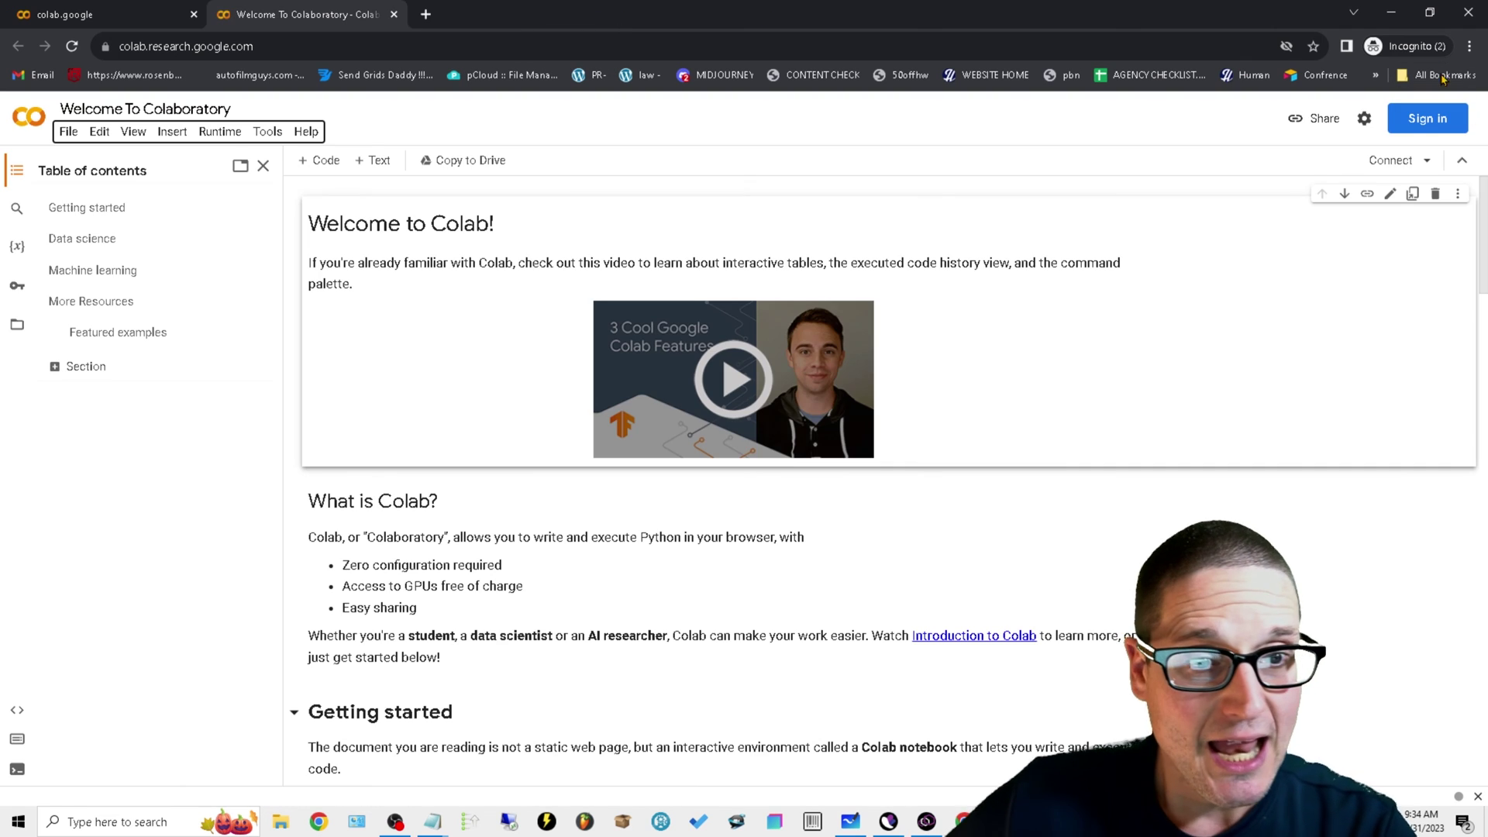
- Back in the main browser window, view the "NOT THE REAL SCRIPT!" document and the available actions for the Law Firm Service Account
left_click(1391, 13)
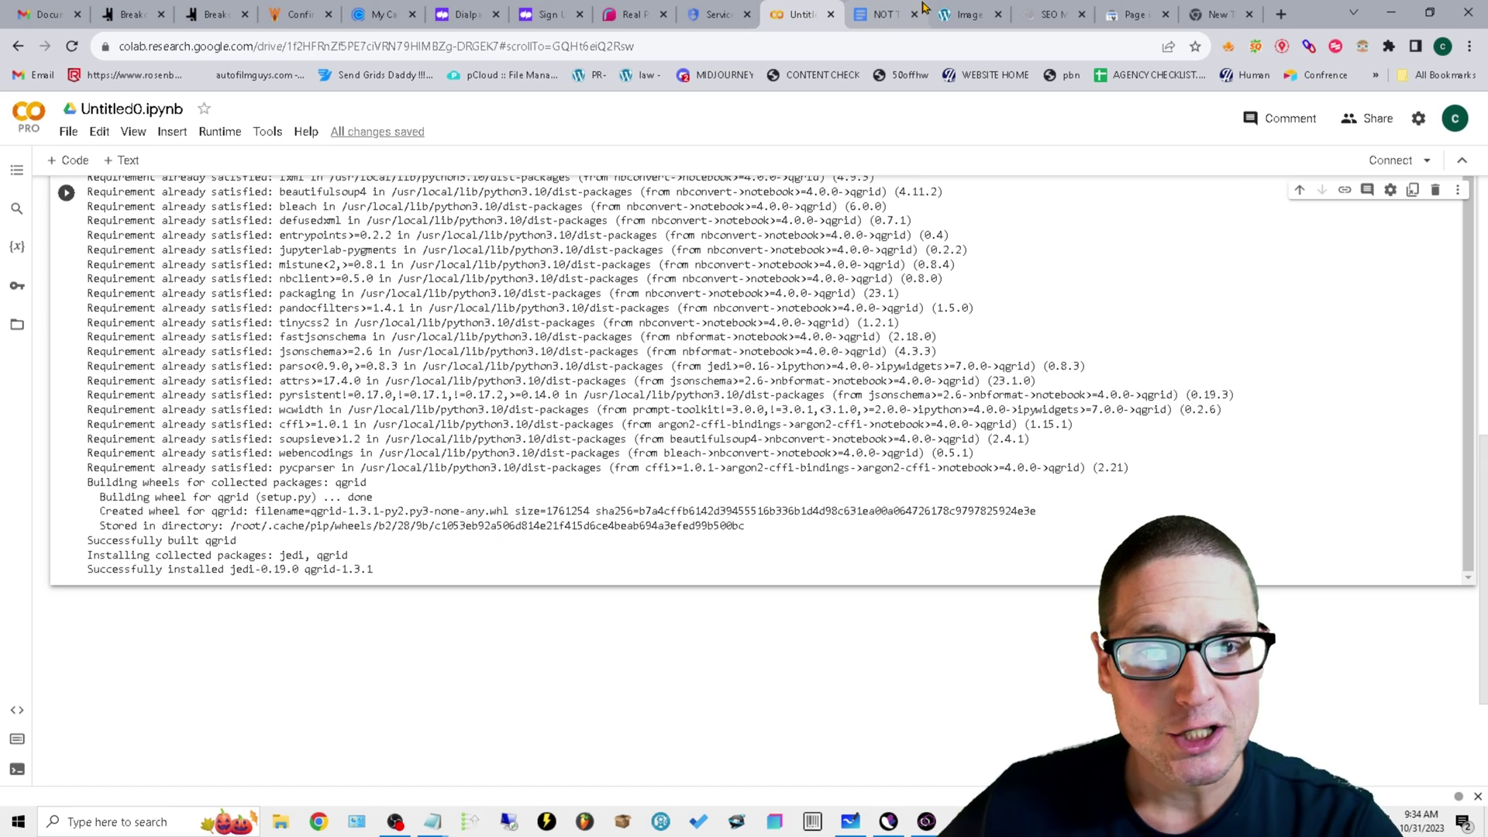
left_click(881, 10)
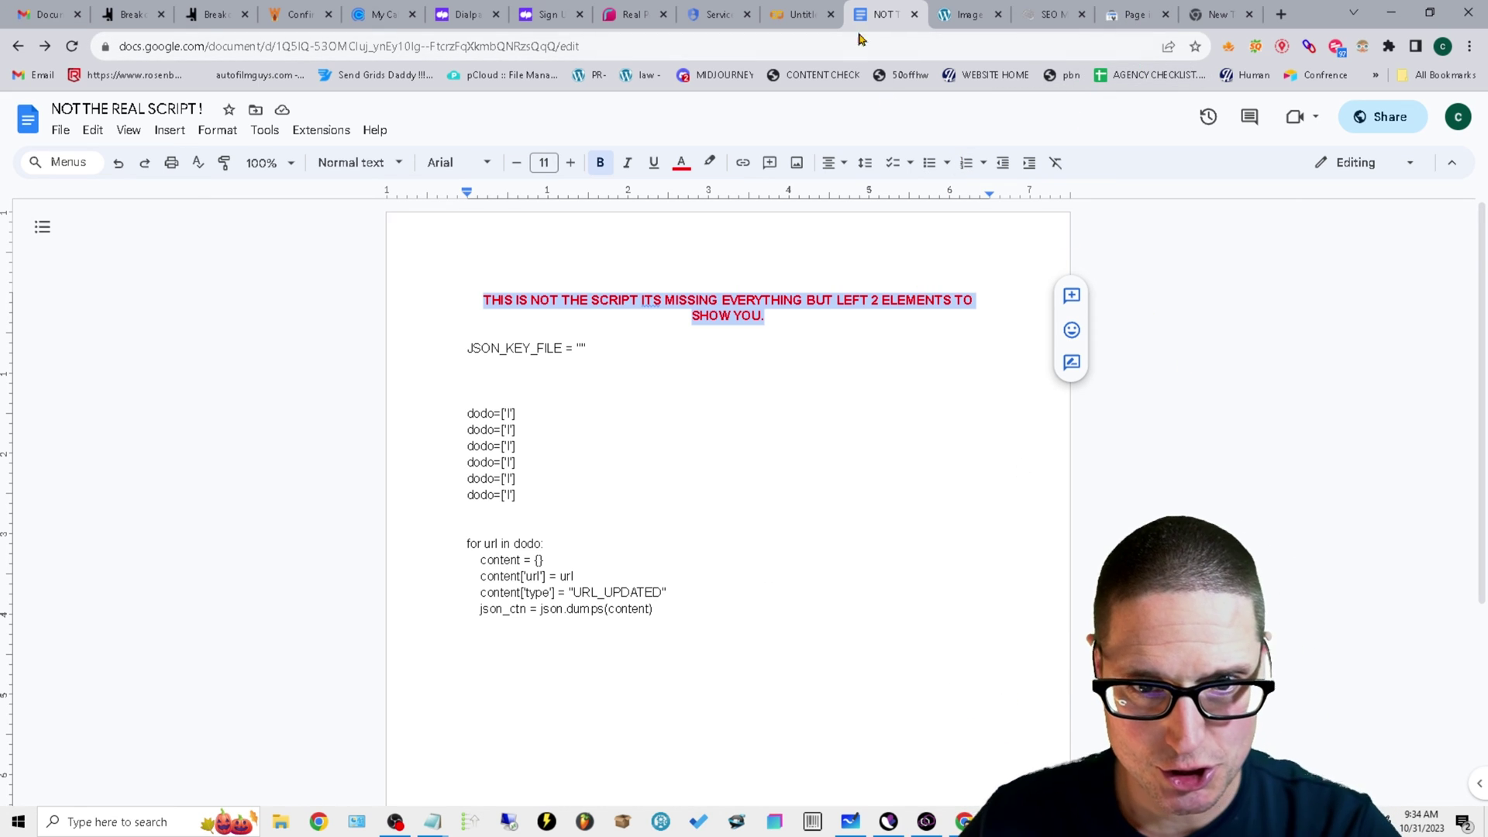
left_click(711, 18)
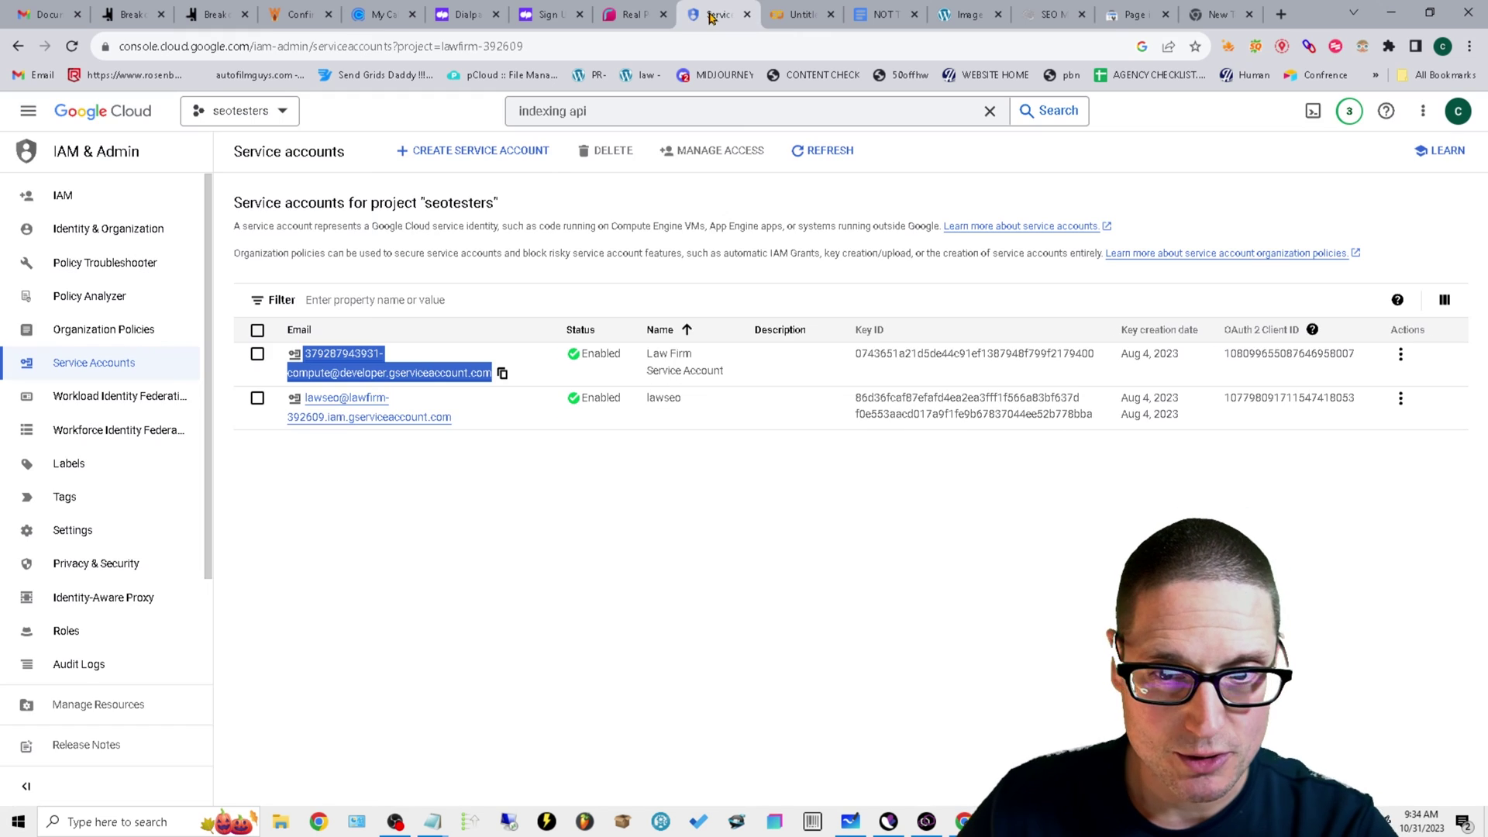
left_click(1402, 356)
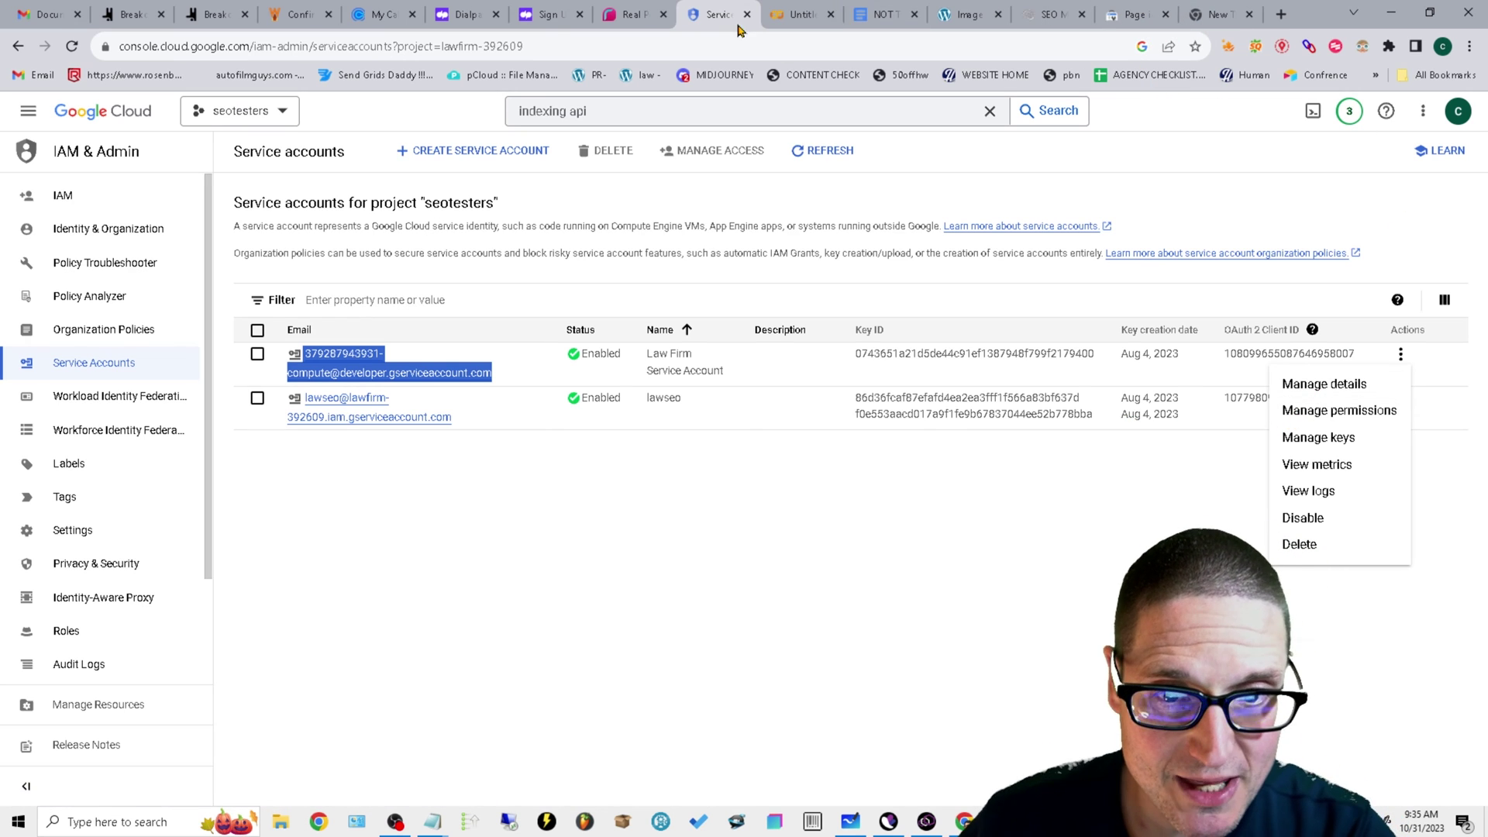
- Connect the Untitled0.ipynb notebook to a runtime and add a new section through its table of contents
left_click(788, 14)
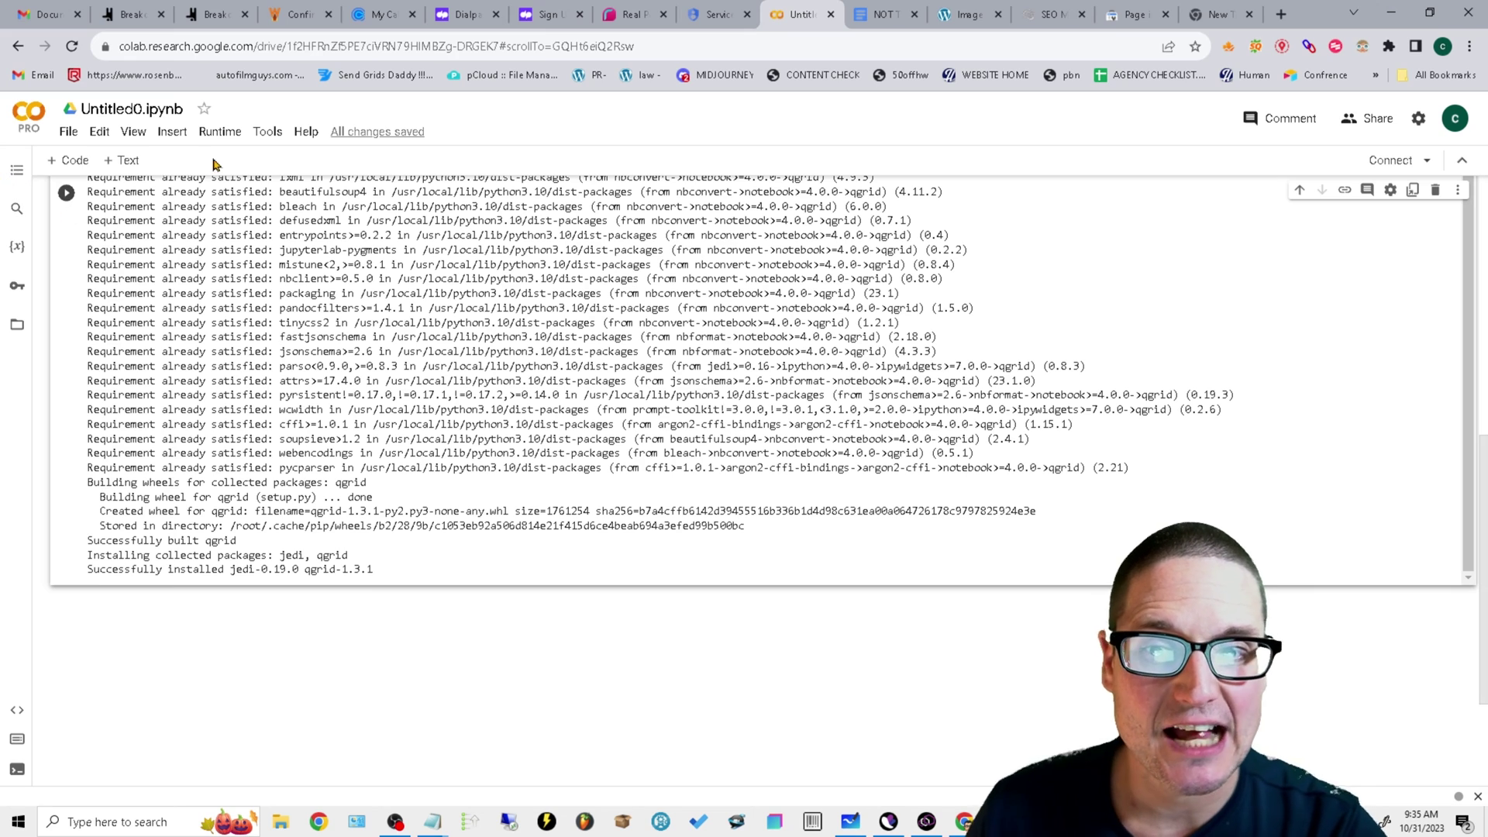
left_click(16, 180)
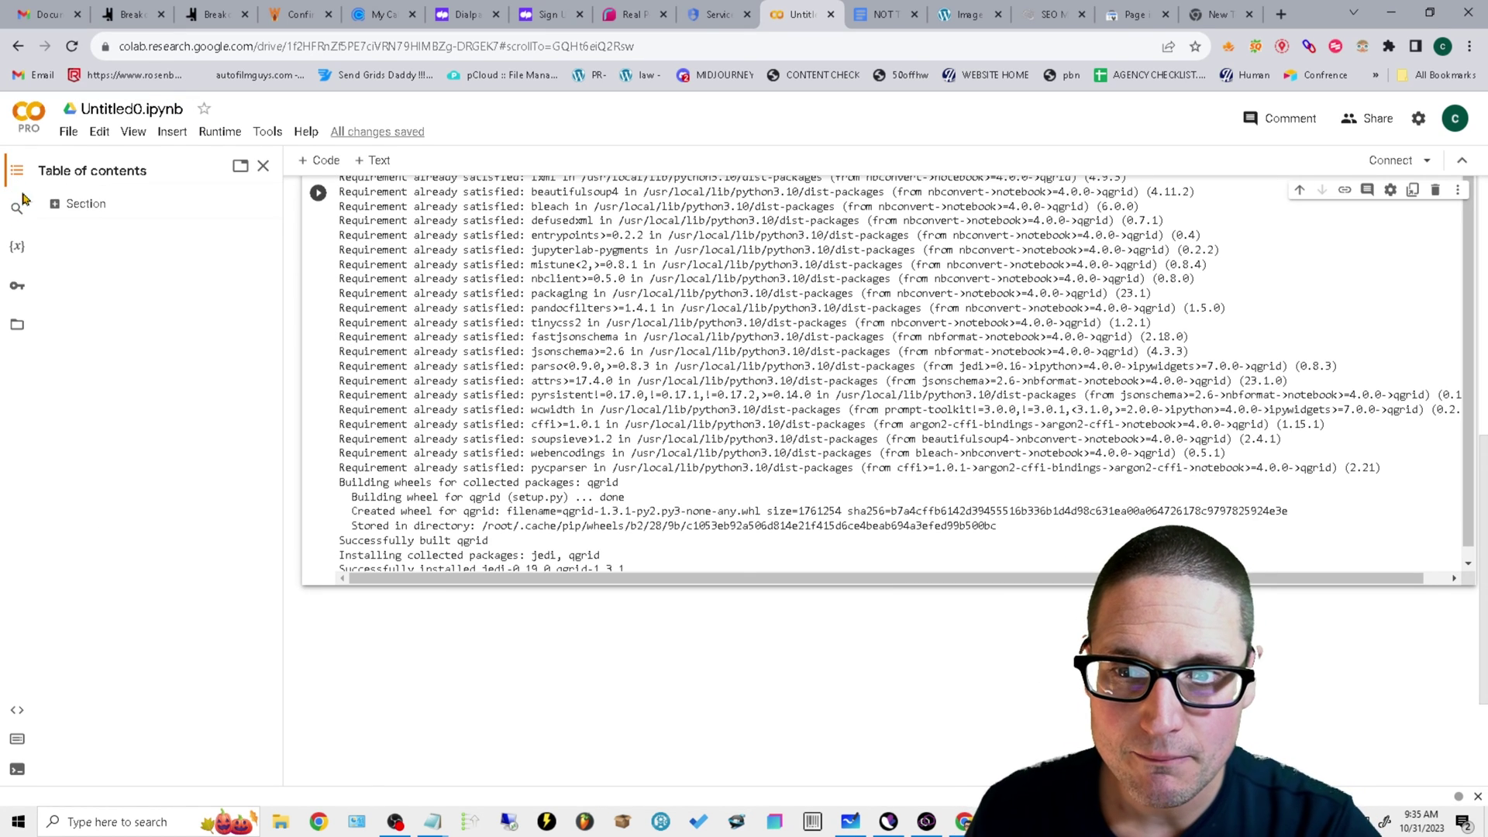
left_click(19, 331)
left_click(20, 339)
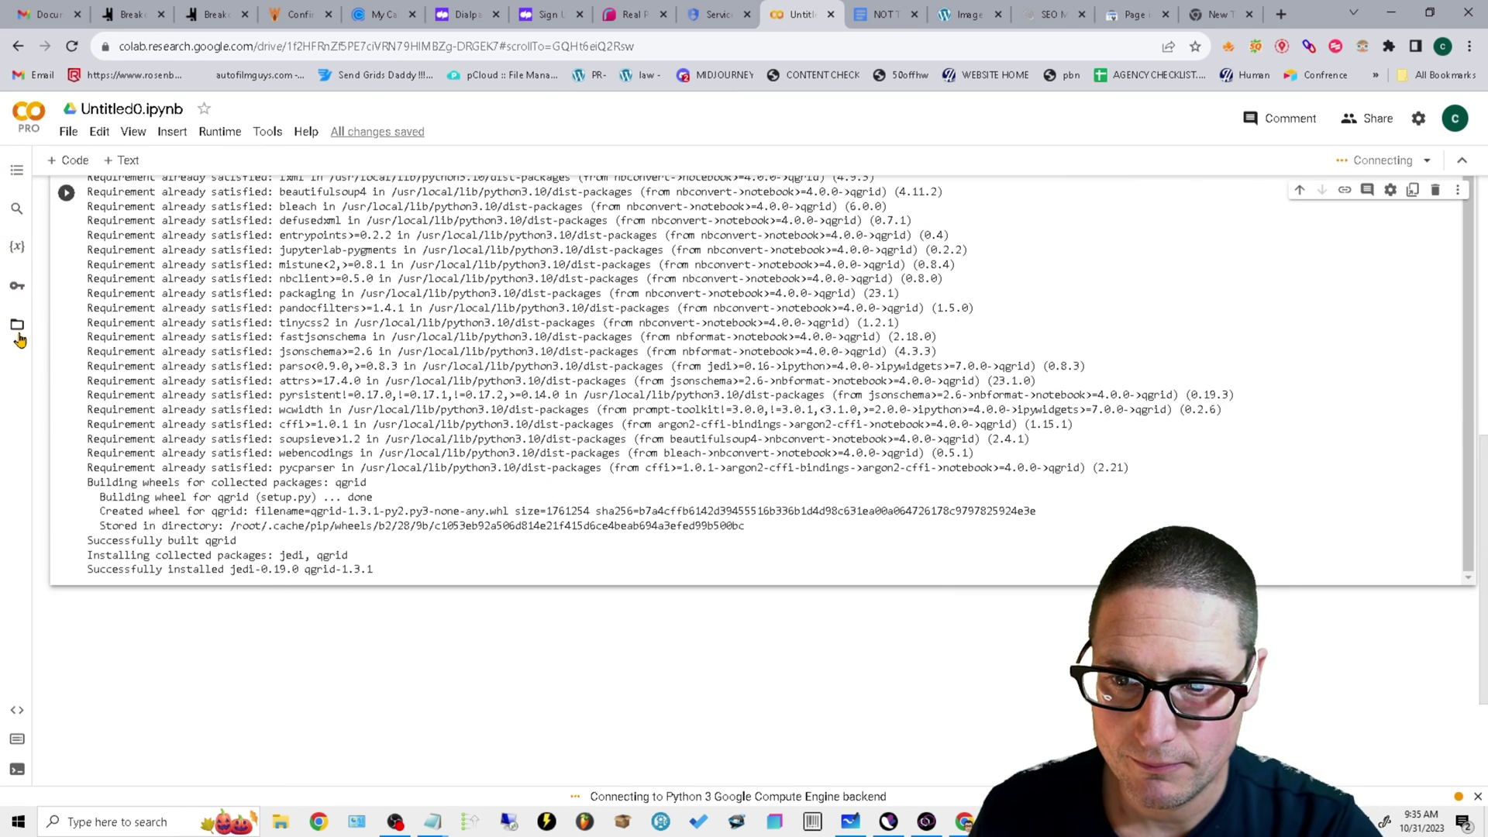
left_click(68, 132)
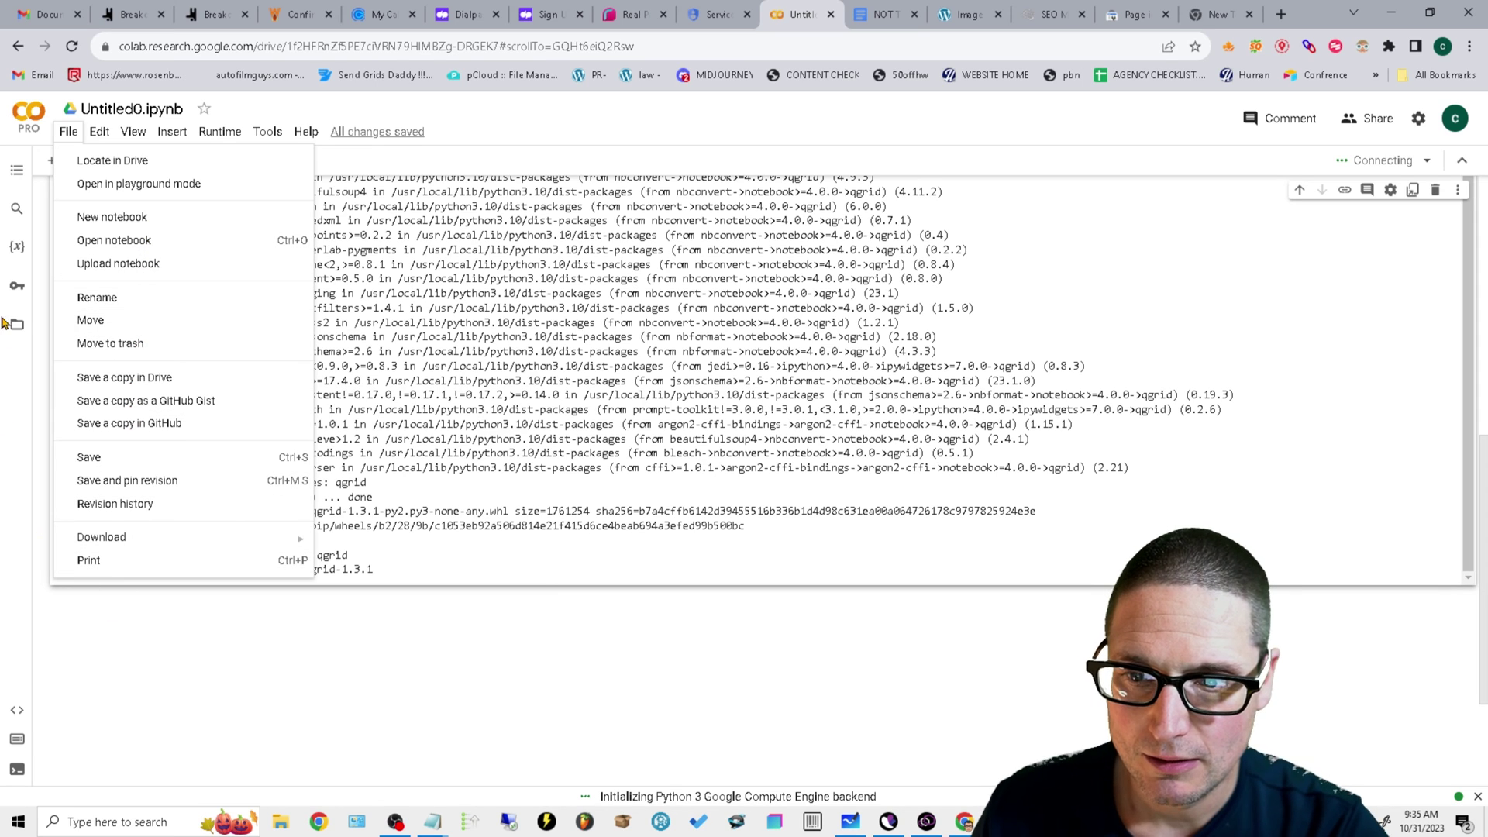
left_click(14, 174)
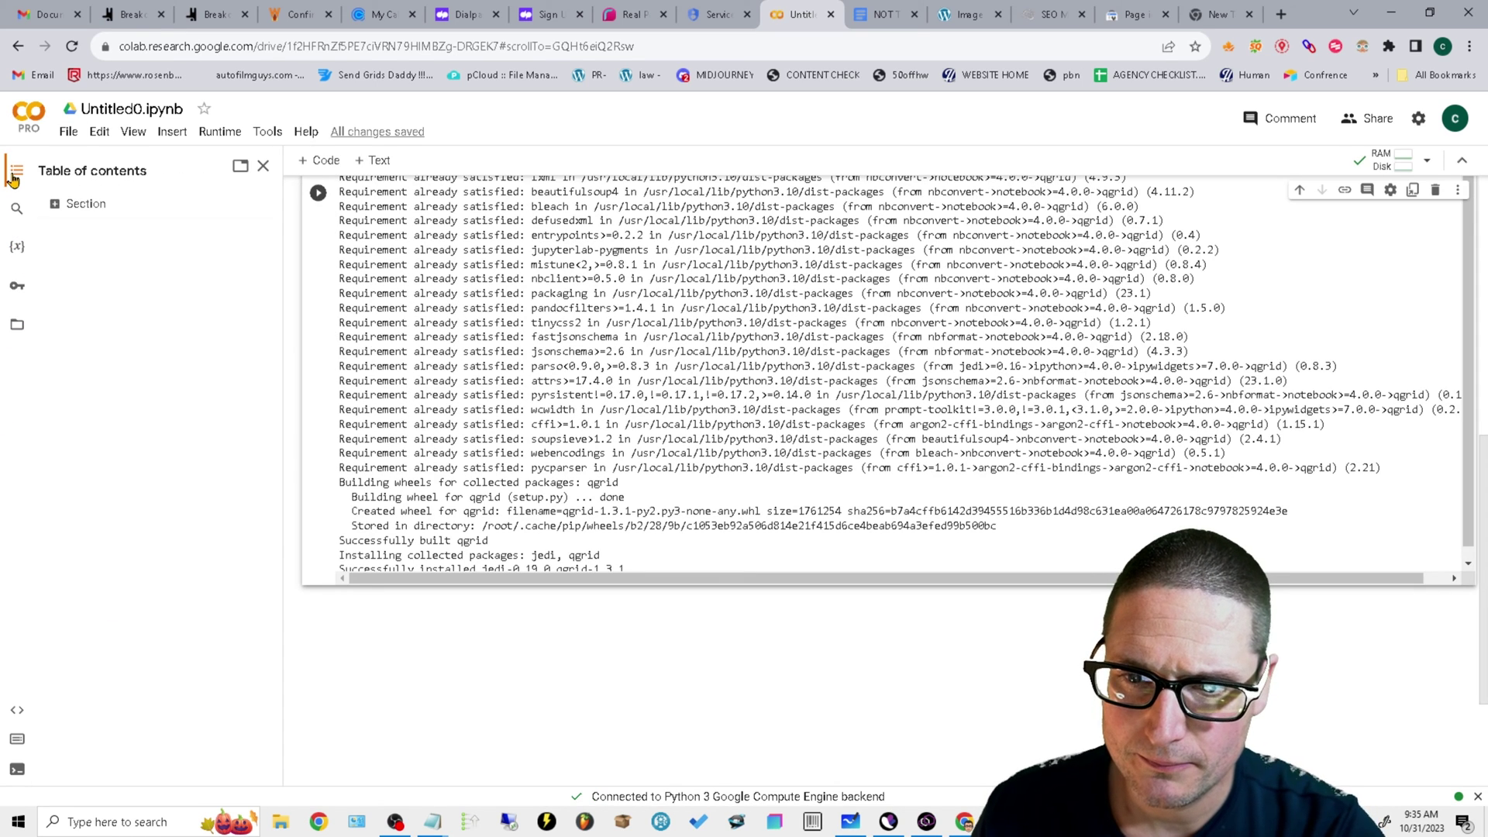
left_click(63, 205)
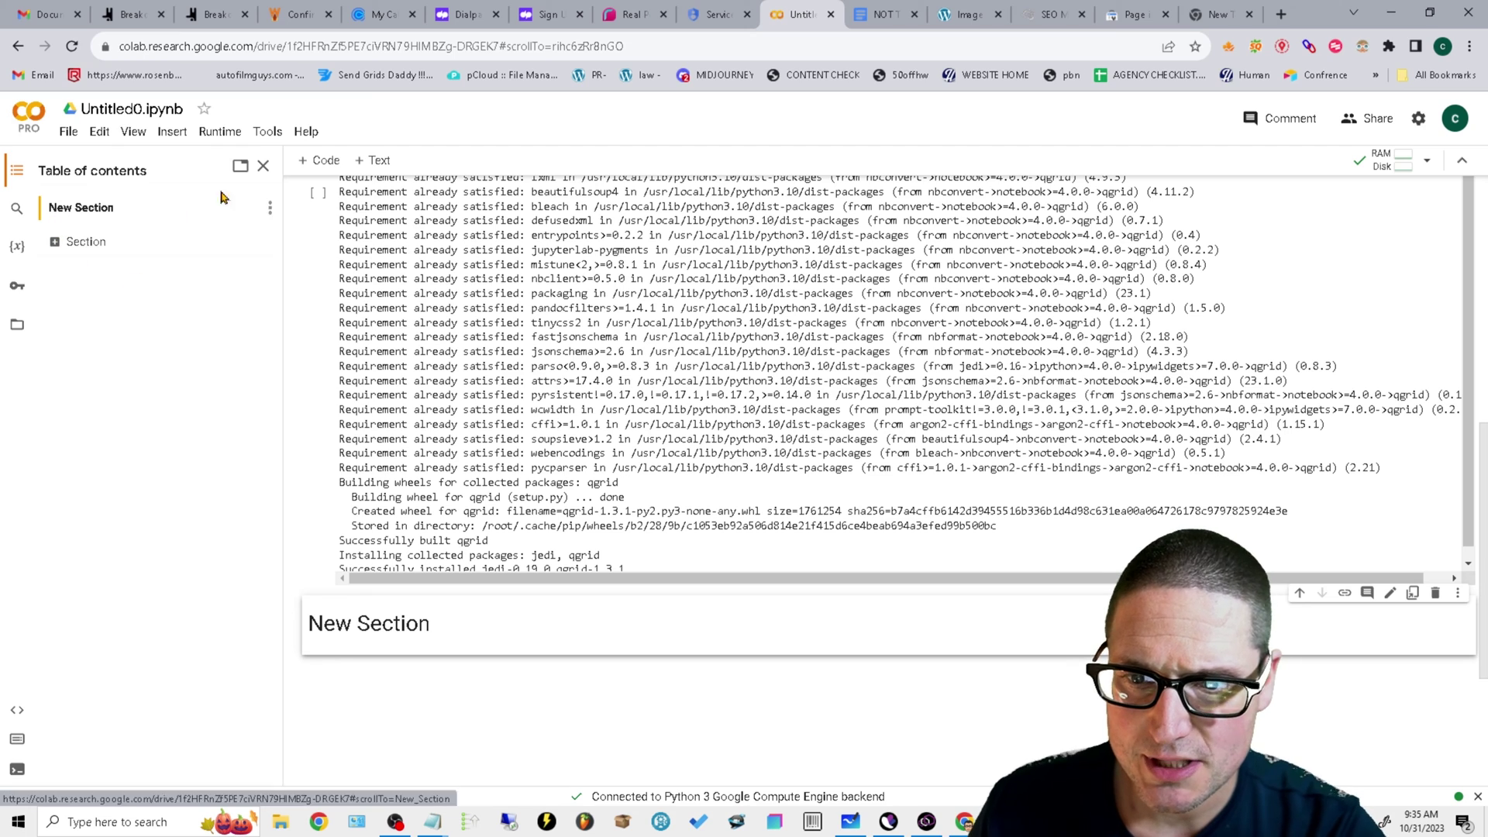
left_click(263, 166)
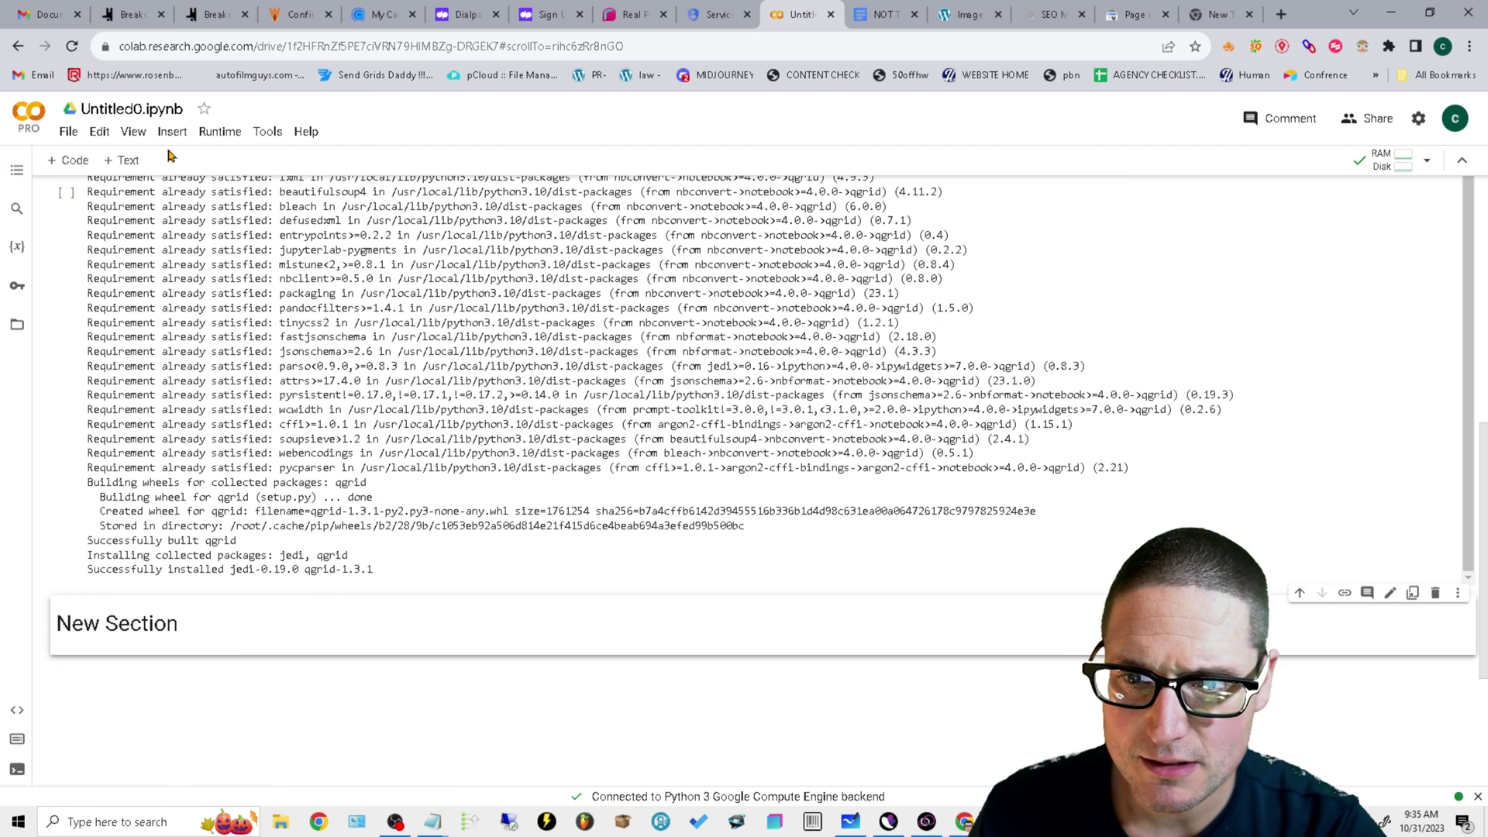
- Create a new blank Colab notebook
left_click(68, 131)
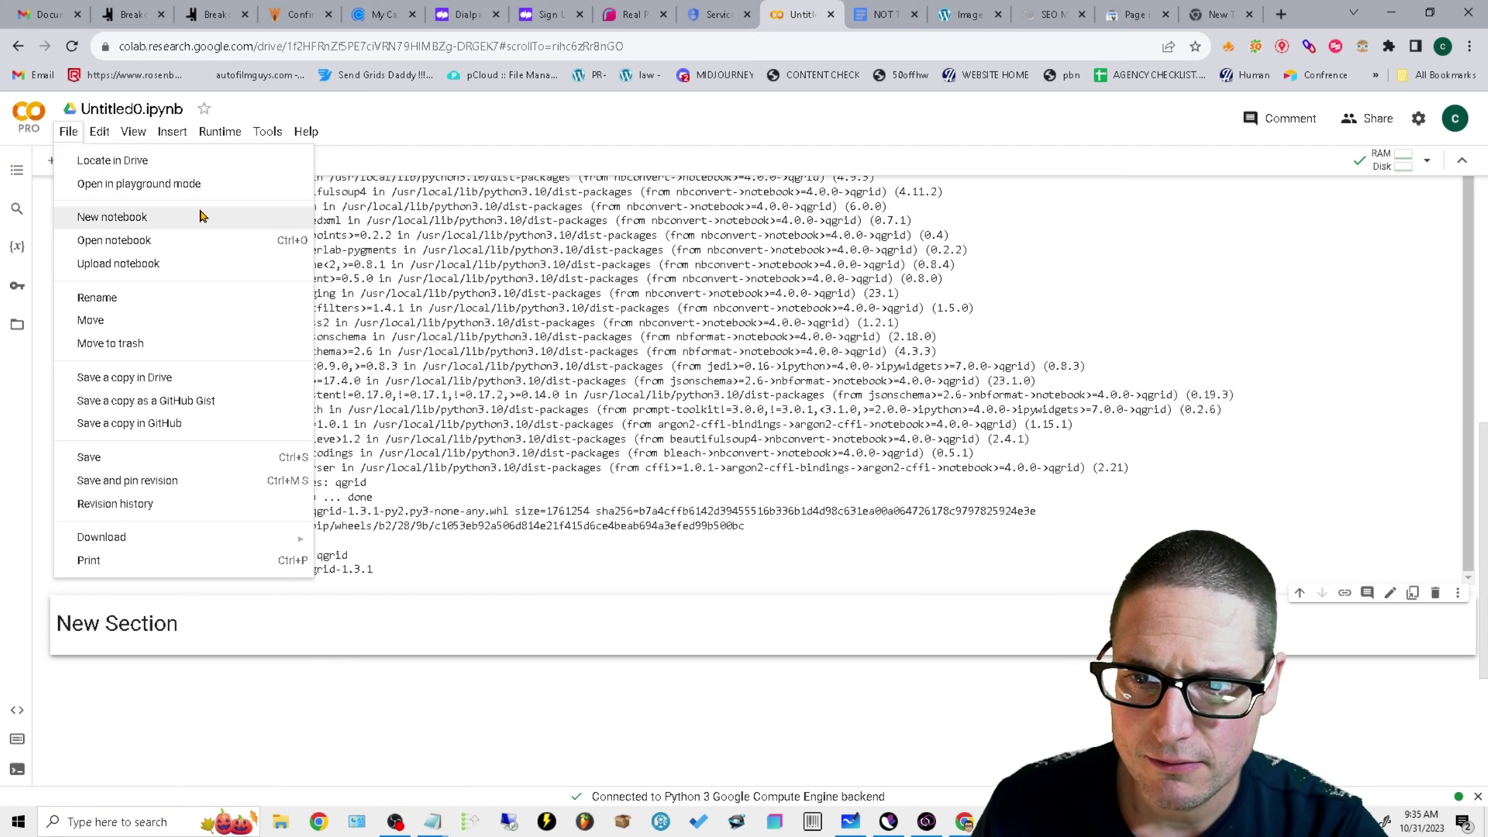
left_click(159, 222)
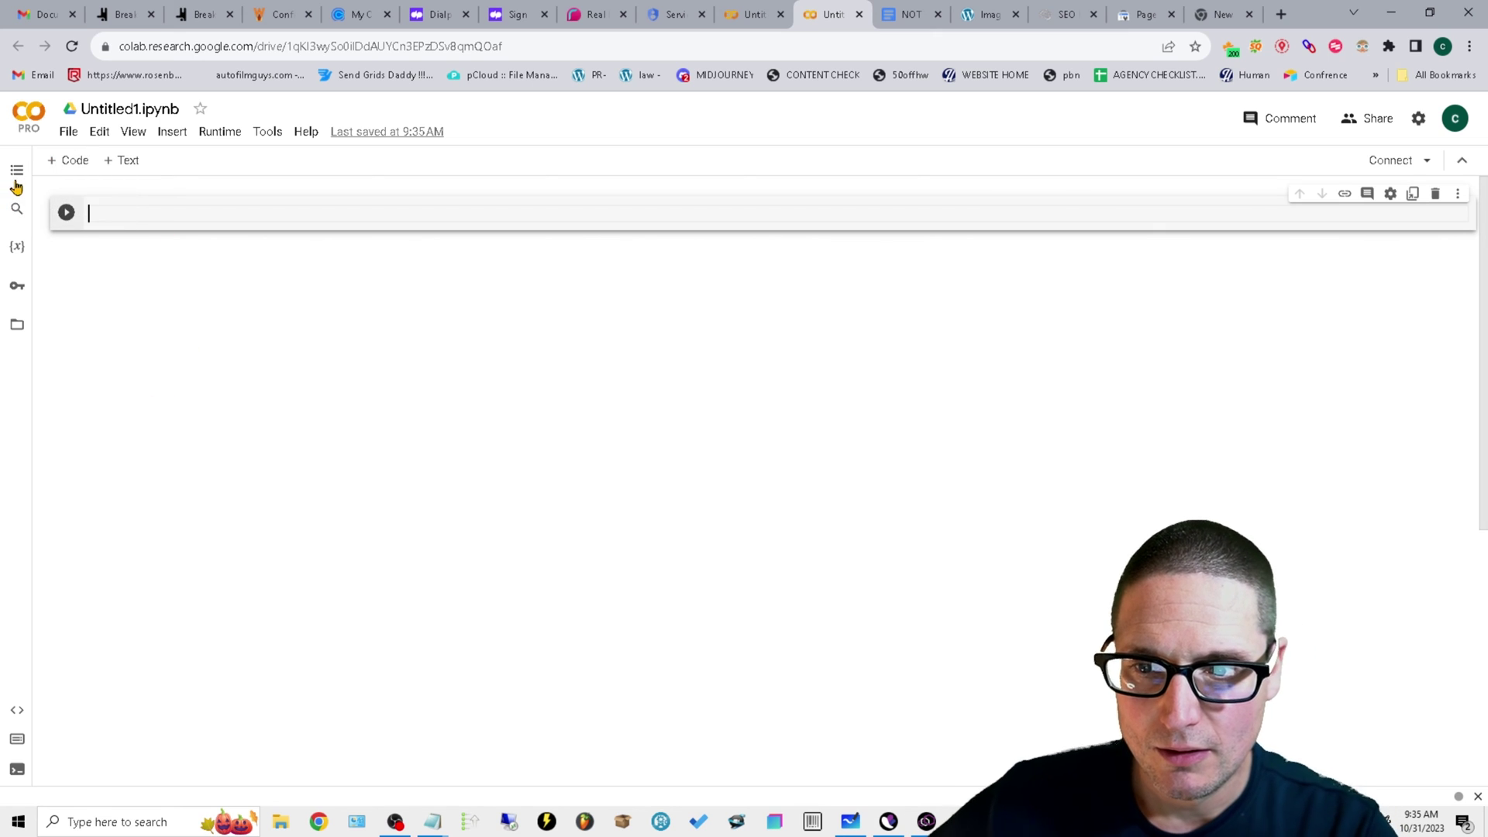
- Show the notebook's session files, and open the file upload dialog and close it without choosing a file
left_click(17, 174)
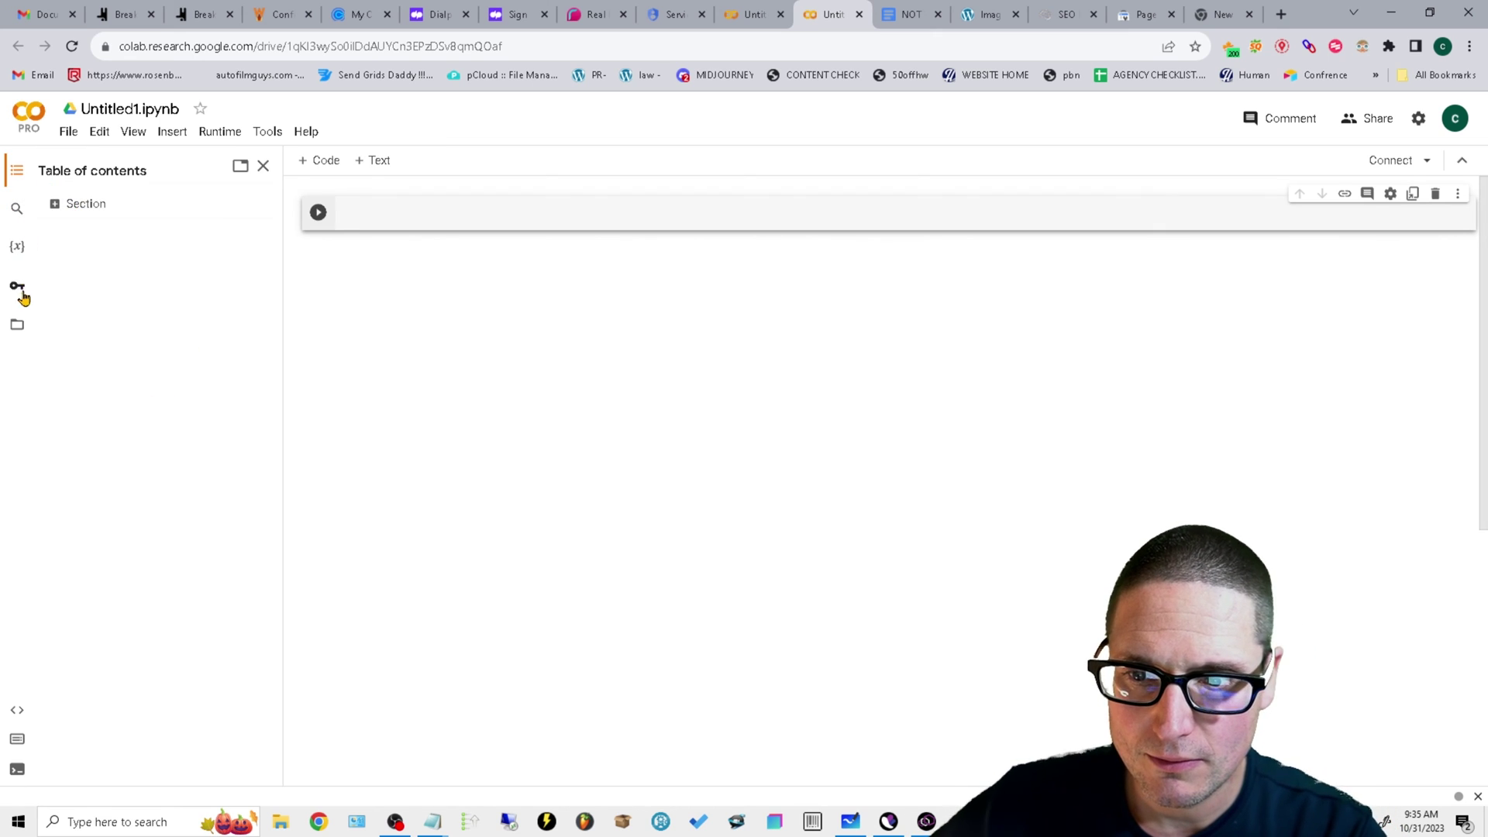
left_click(14, 329)
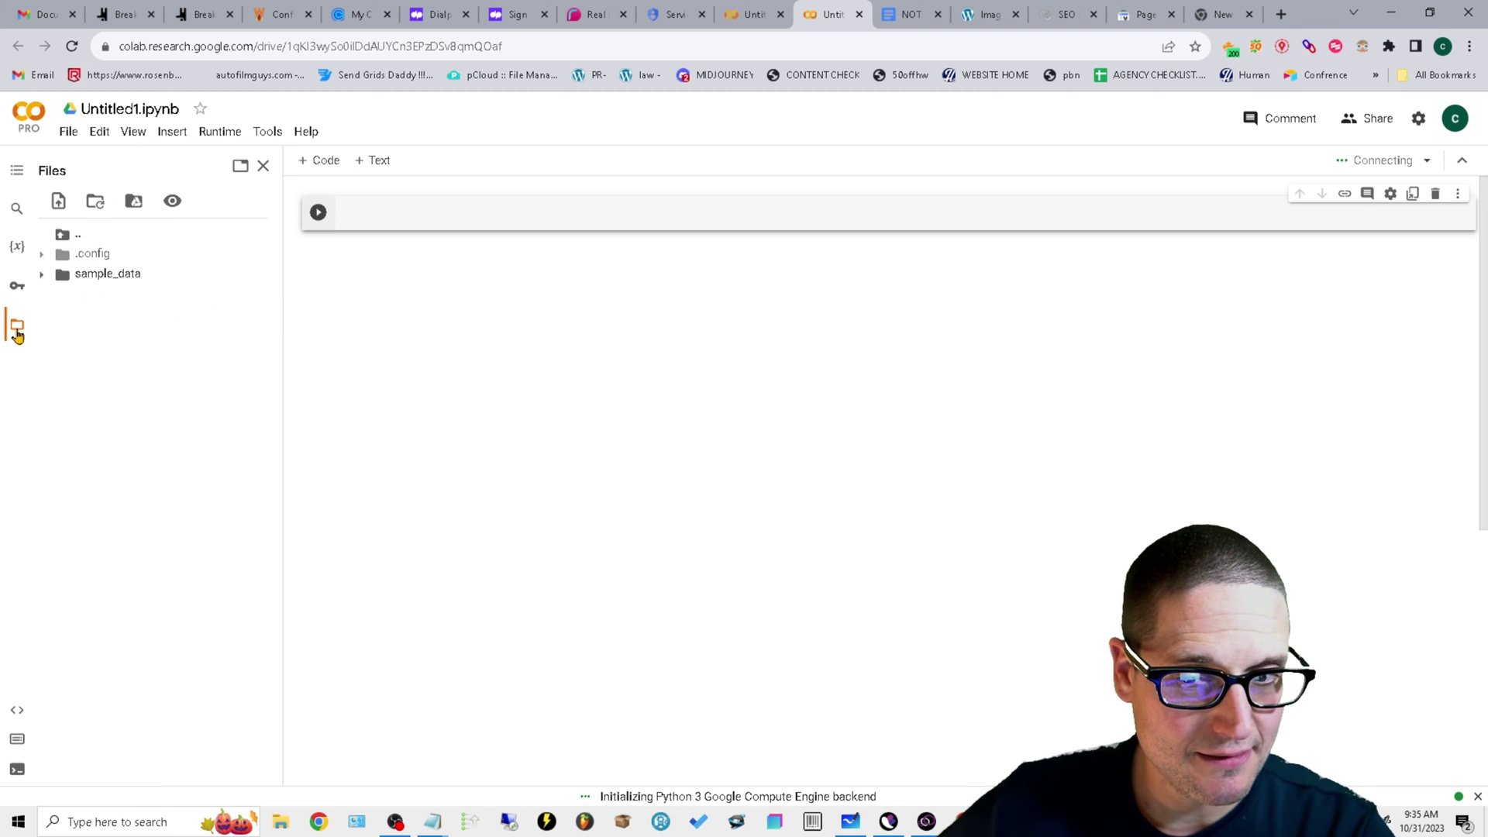
left_click(58, 203)
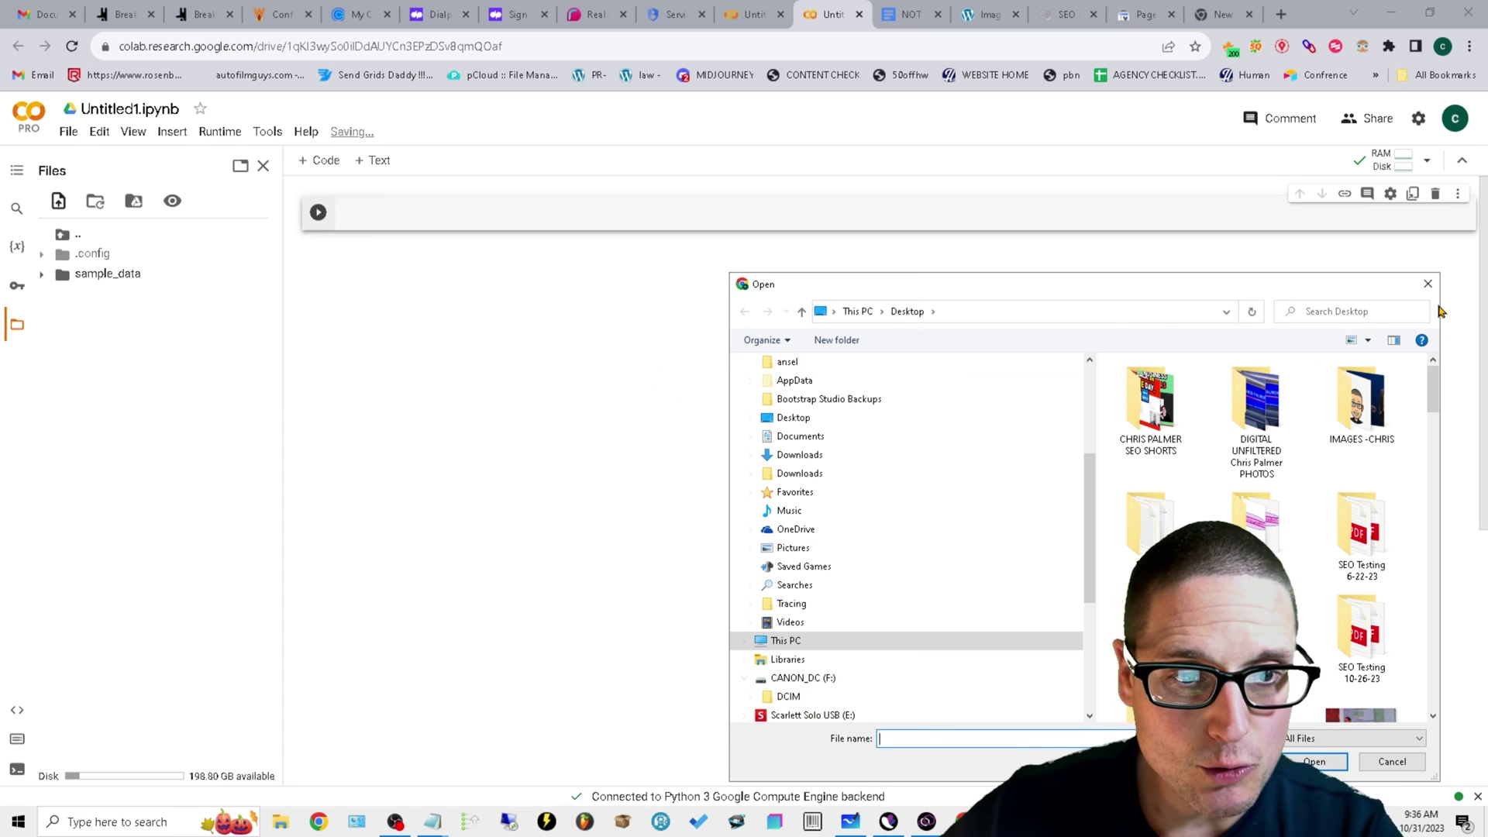
left_click(1428, 284)
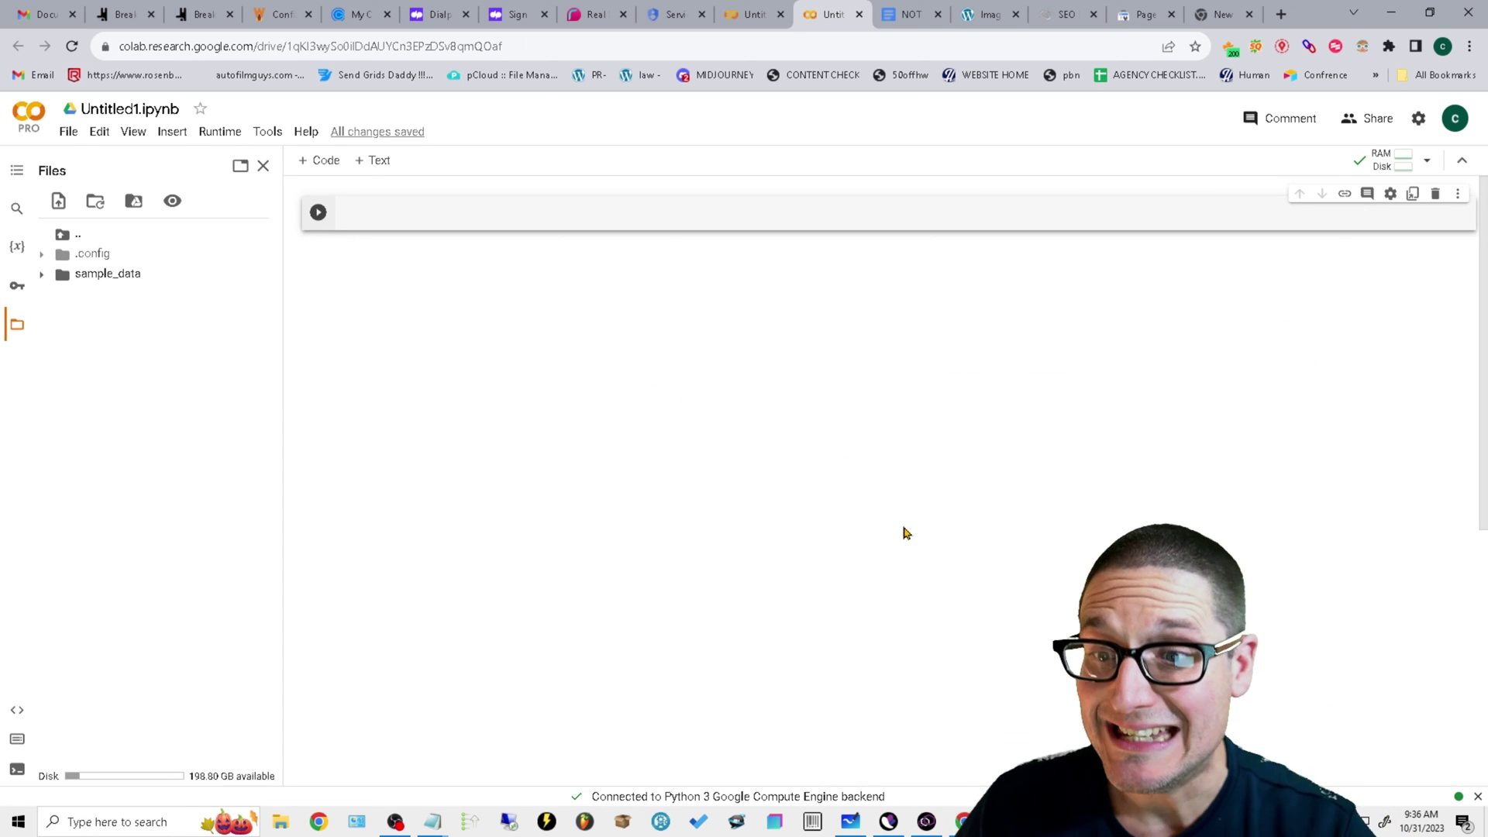
- Copy the path of mnist_train_small.csv in the sample_data folder
left_click(98, 276)
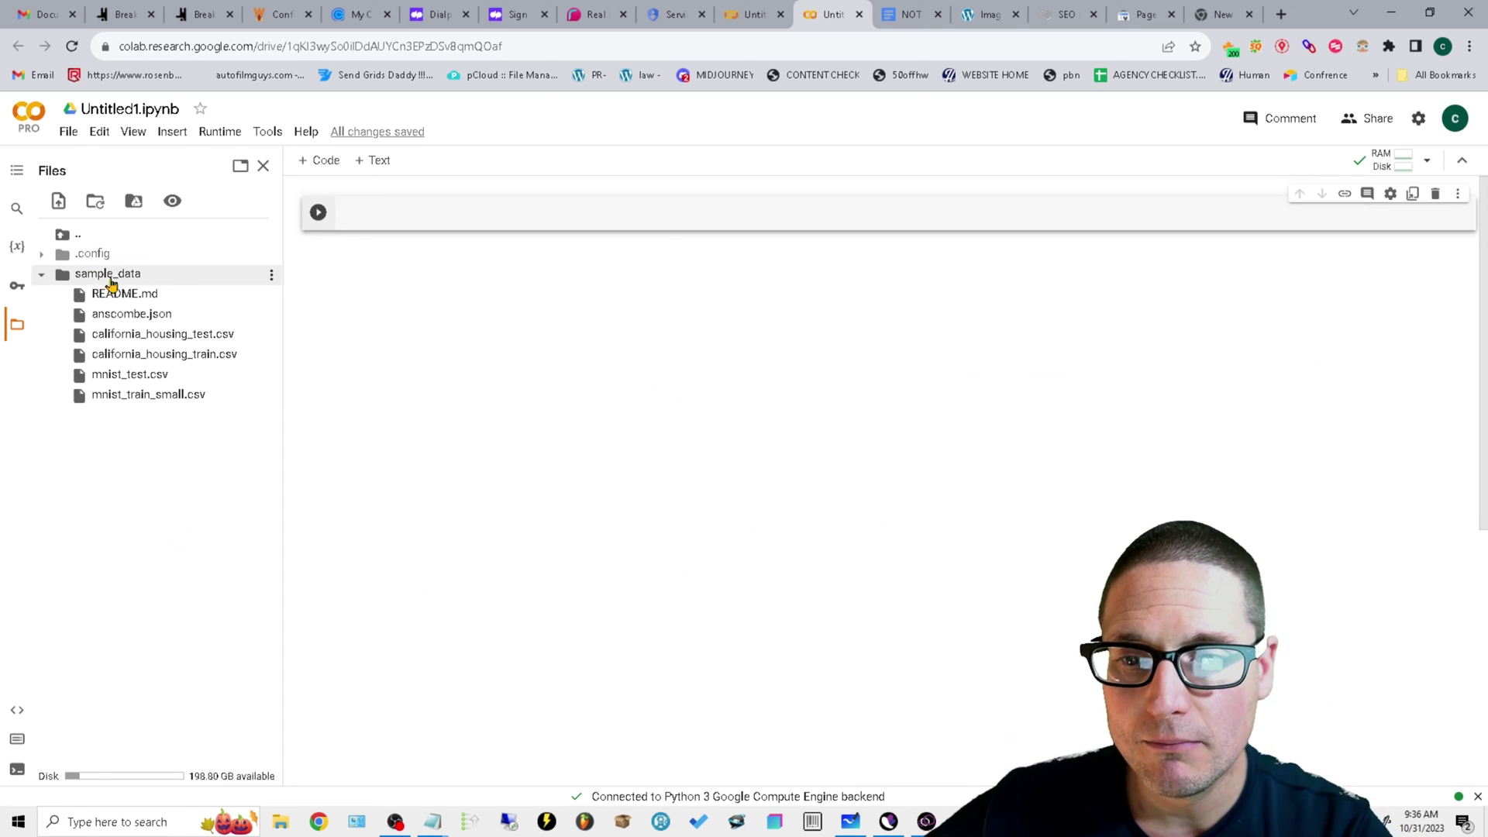
right_click(138, 399)
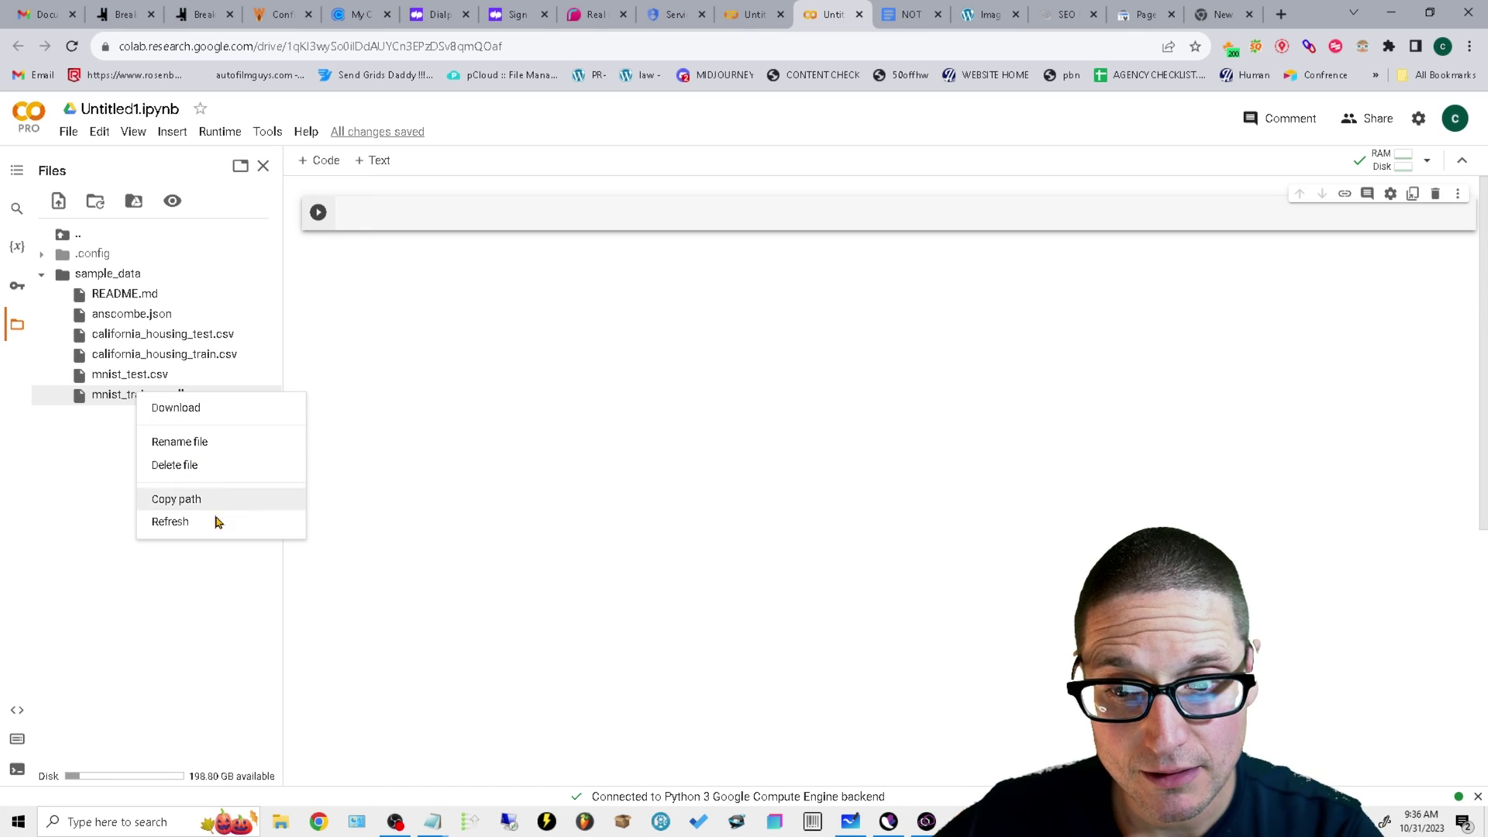
left_click(177, 499)
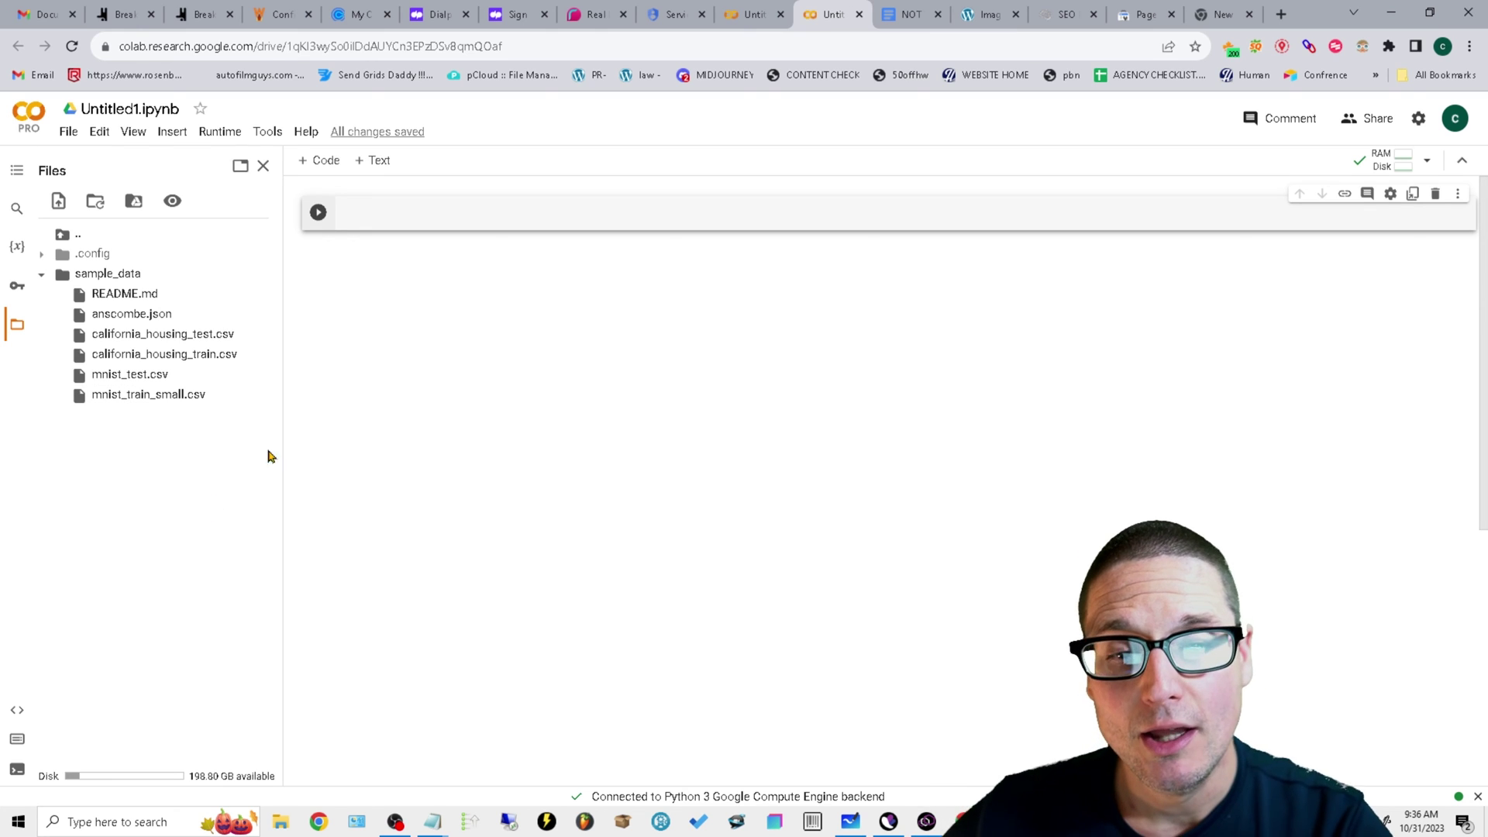
- In the "NOT THE REAL SCRIPT!" document, paste the copied file path between the quotes of JSON_KEY_FILE
left_click(899, 13)
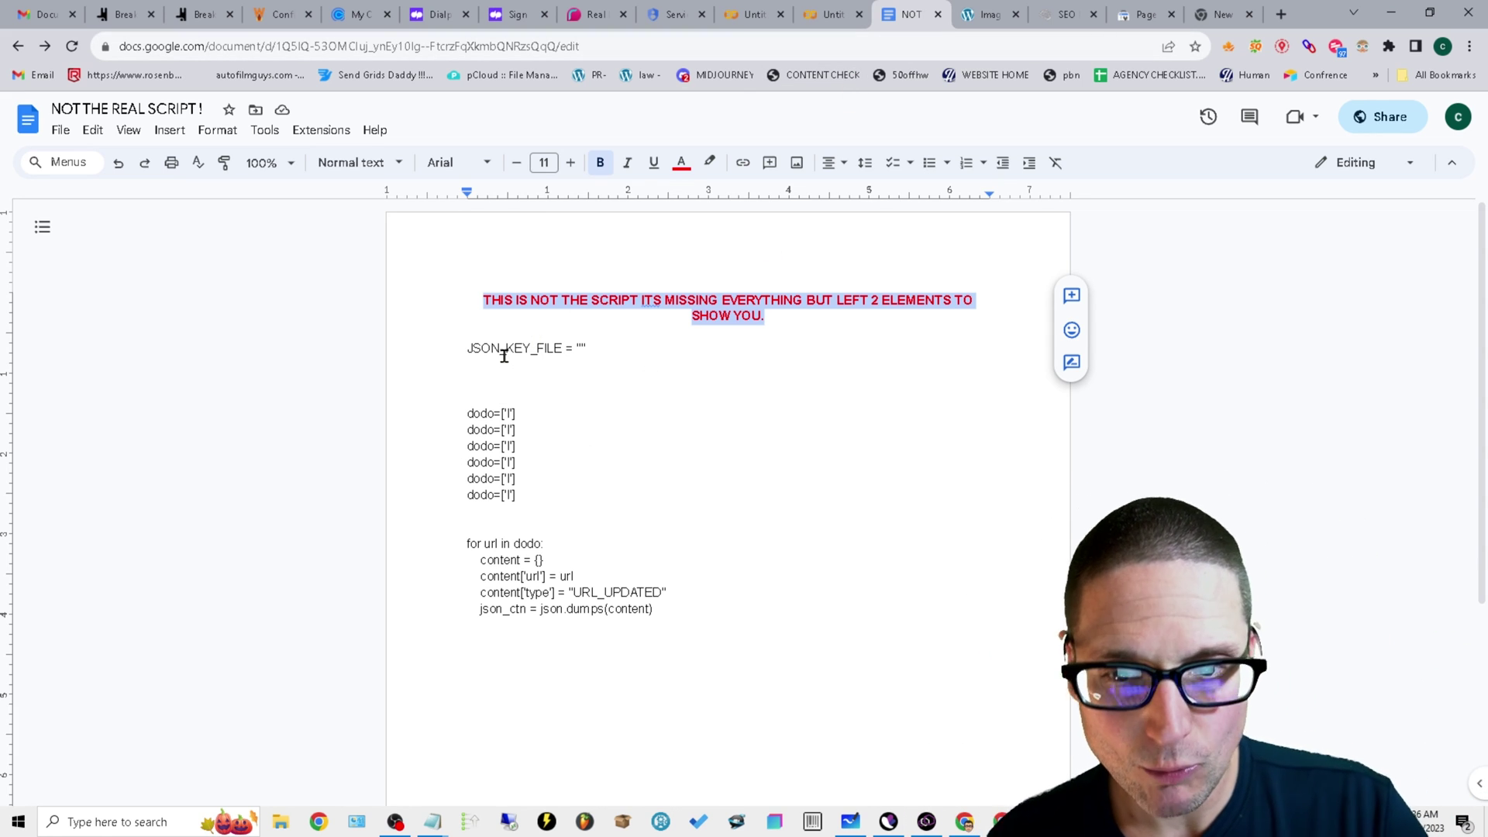
left_click_drag(466, 349, 611, 350)
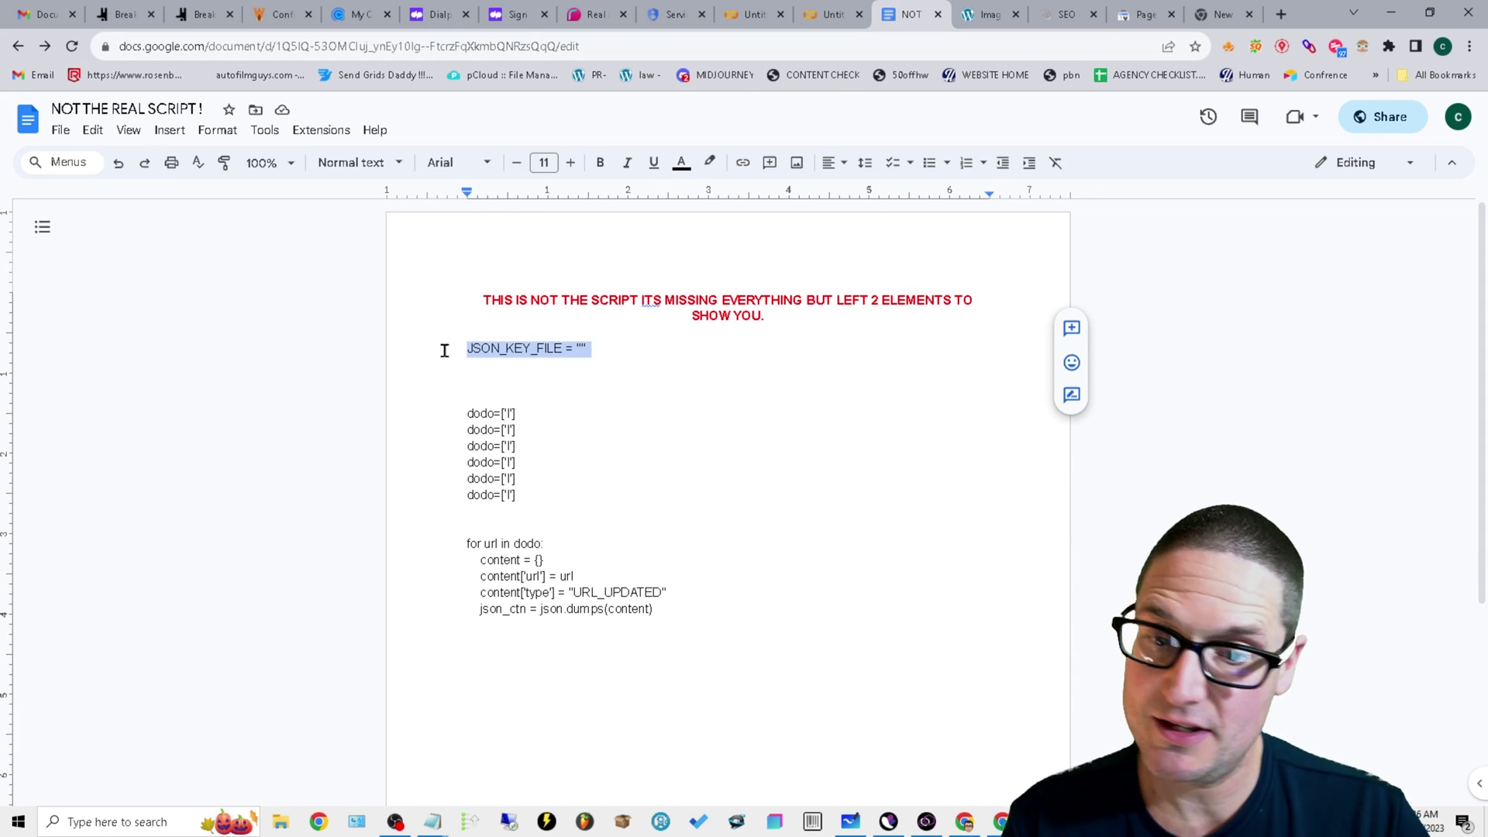
left_click_drag(696, 603, 495, 266)
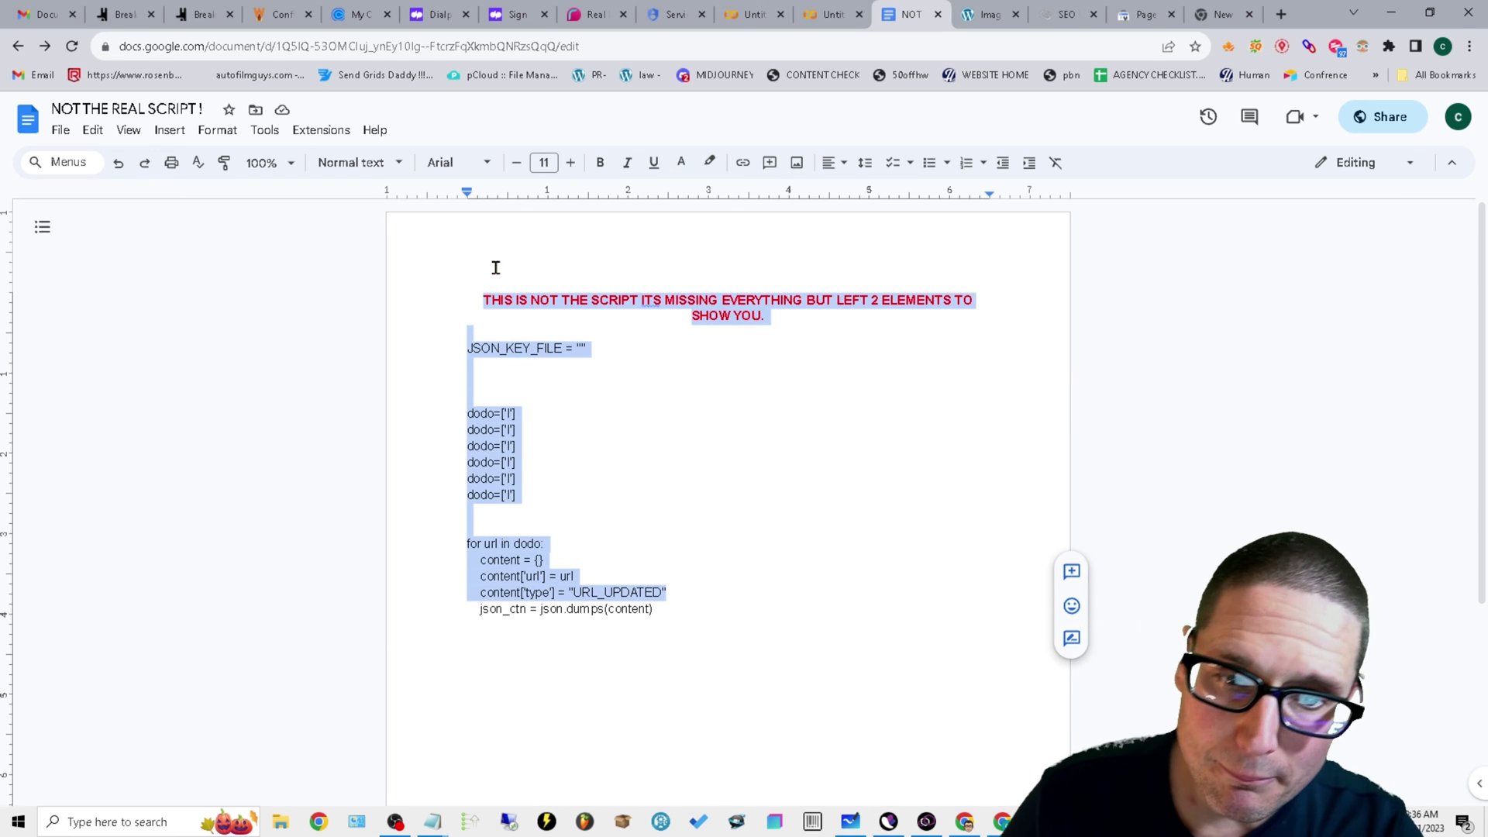
left_click(910, 669)
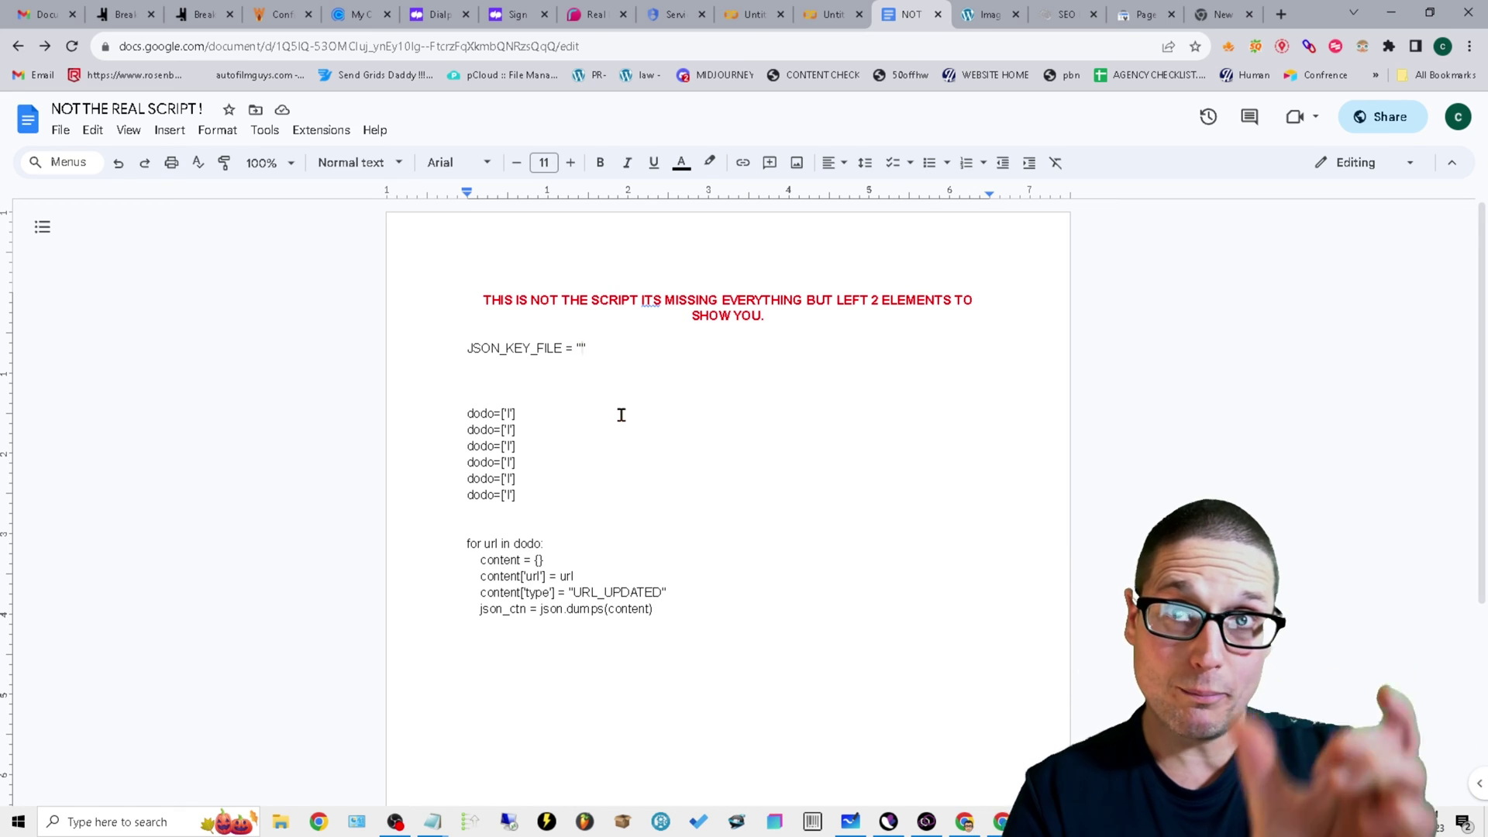
key("ctrl+v")
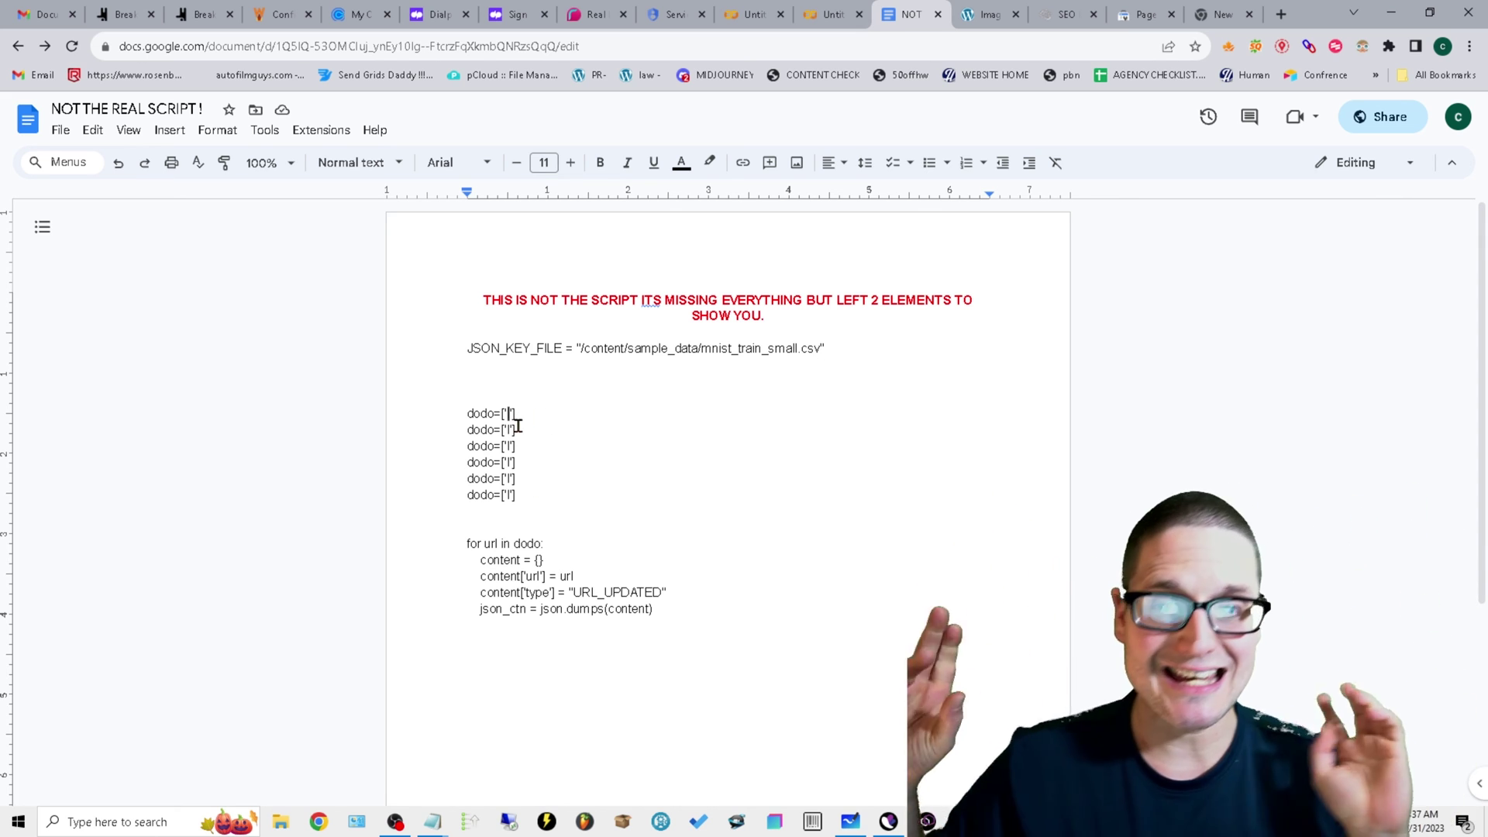
type("HTTPS://WEBSITE.COM/SITEMAP.XML")
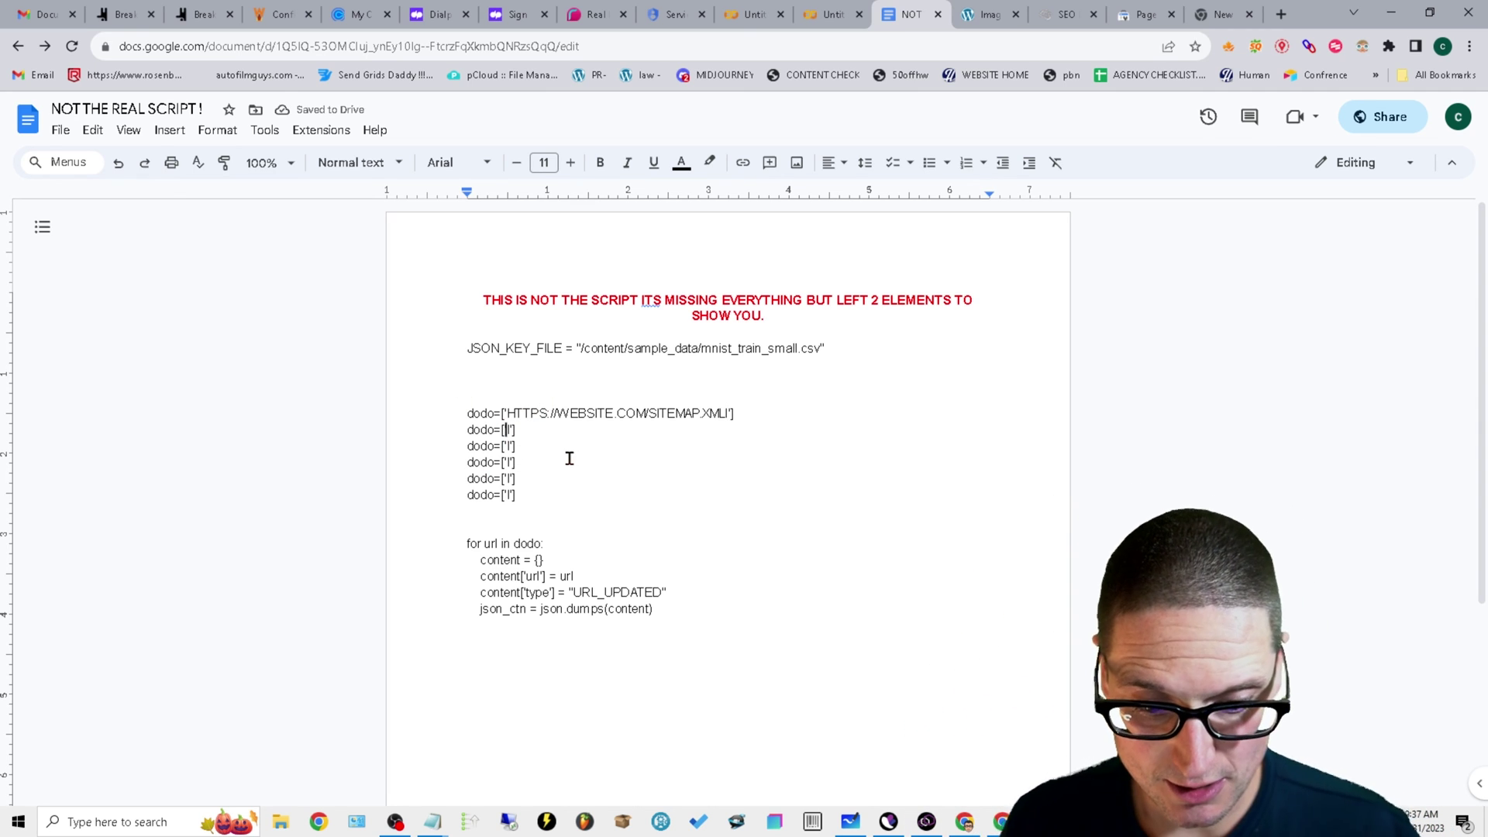
type("PAGES IN HERE")
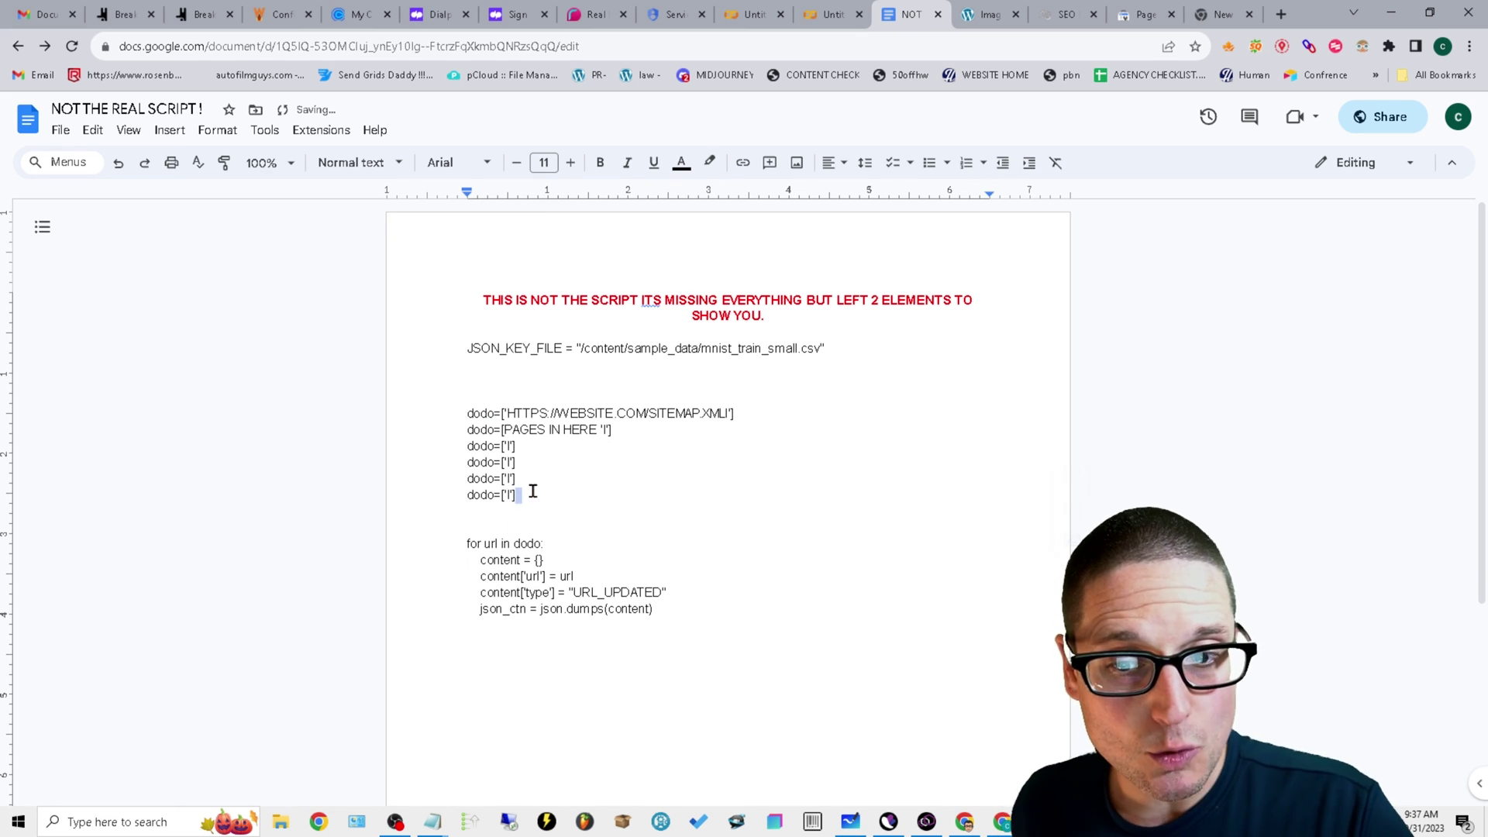
- Delete all the dodo lines below the sitemap entry
left_click_drag(532, 494, 460, 437)
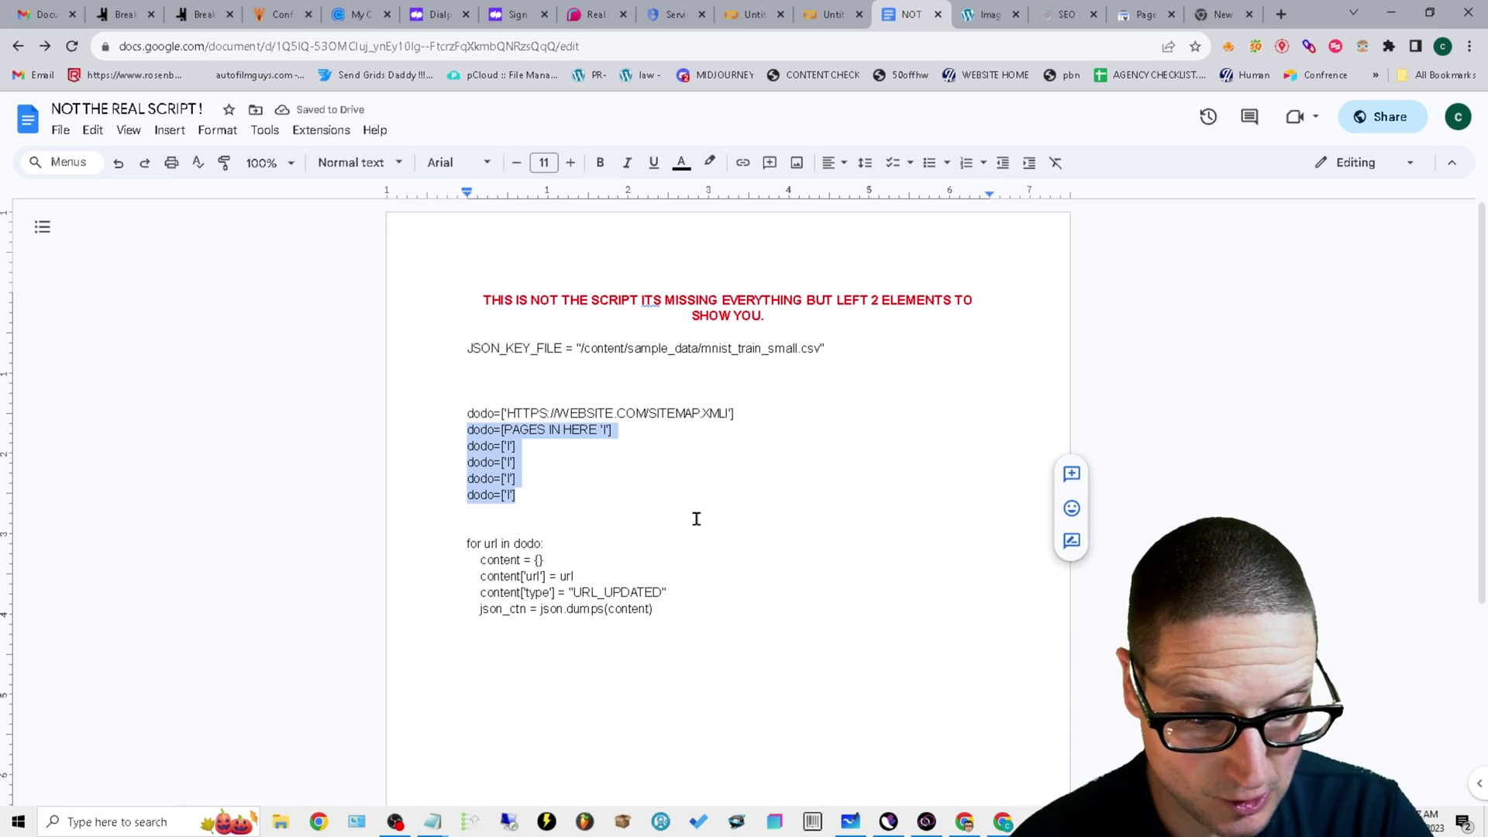
key("BackSpace")
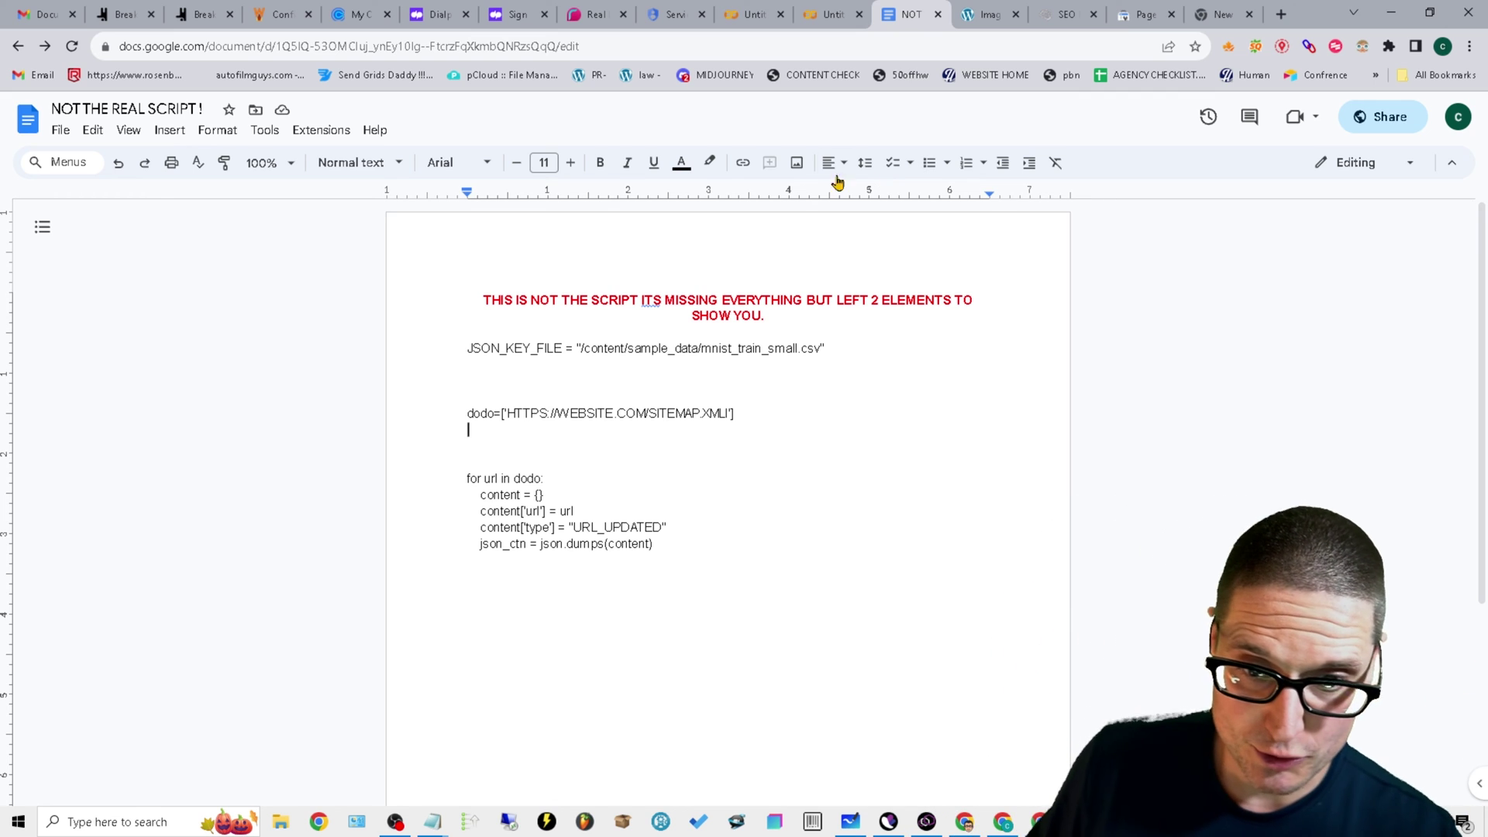
- Copy the script from JSON_KEY_FILE through the json.dumps line and paste it into the empty code cell of Untitled1.ipynb
left_click_drag(506, 413, 695, 414)
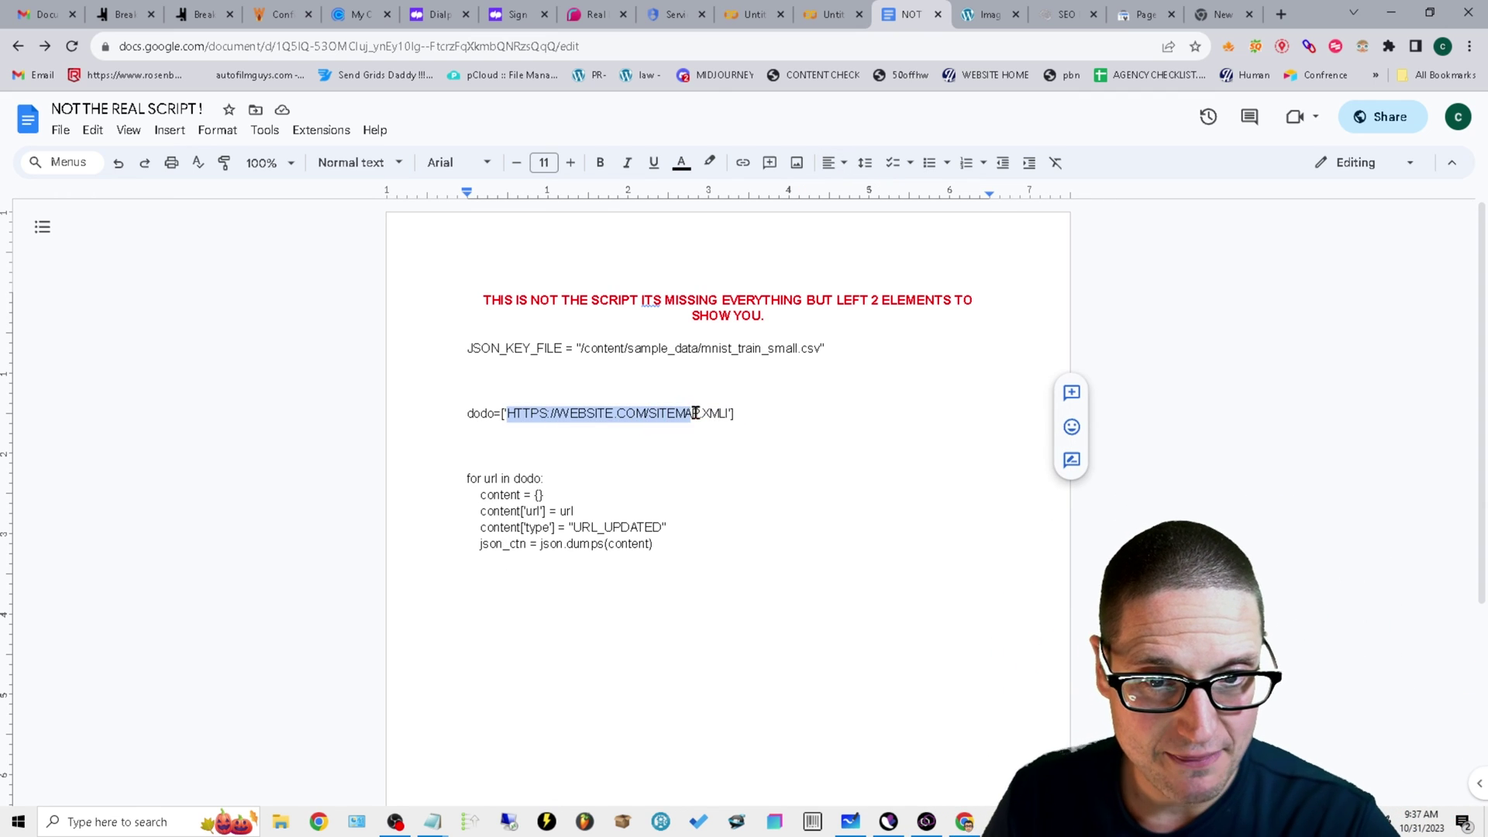
left_click_drag(823, 348, 508, 344)
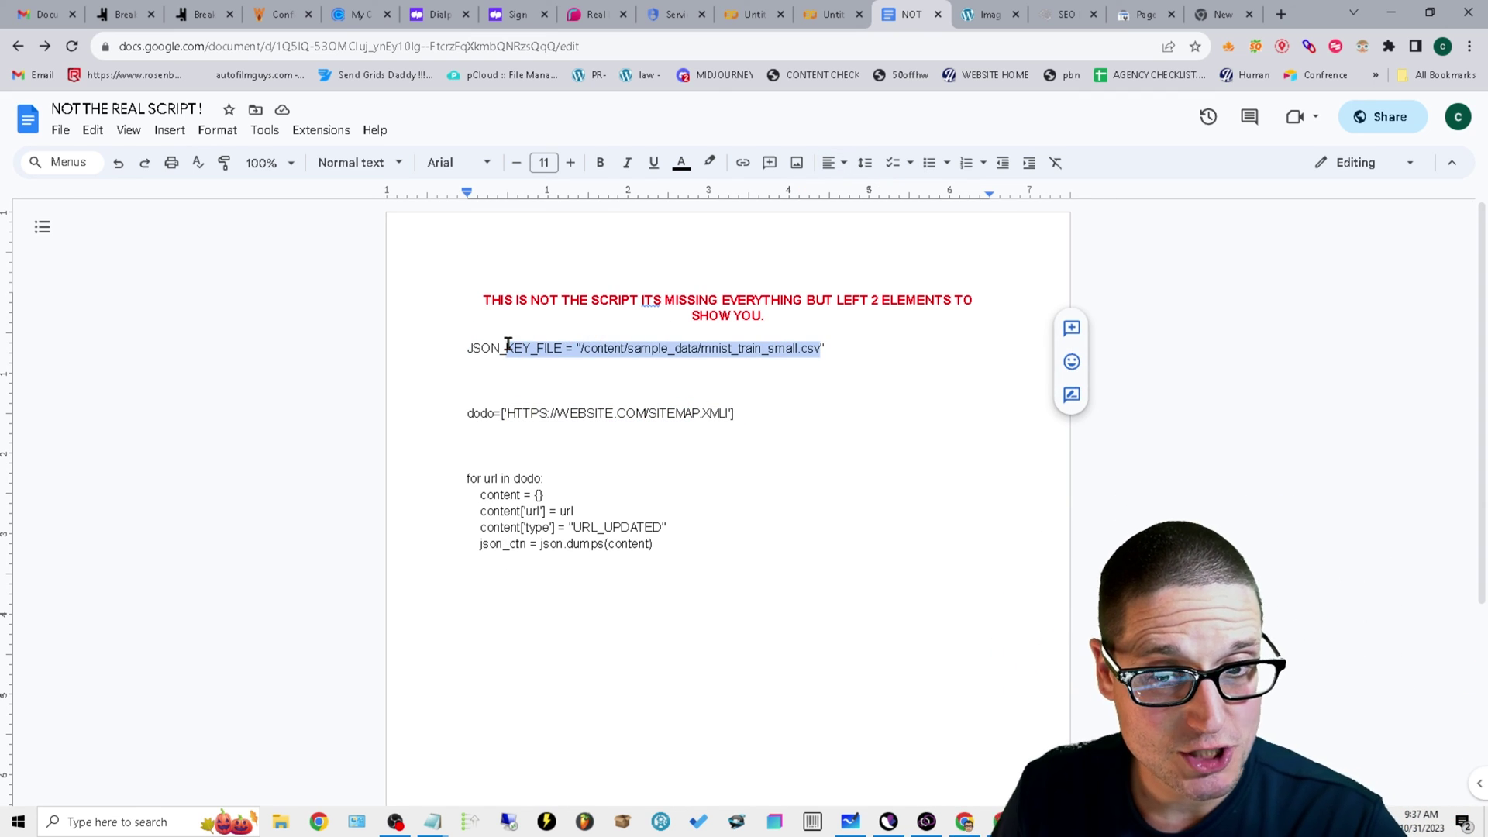
left_click_drag(743, 563, 433, 336)
right_click(522, 358)
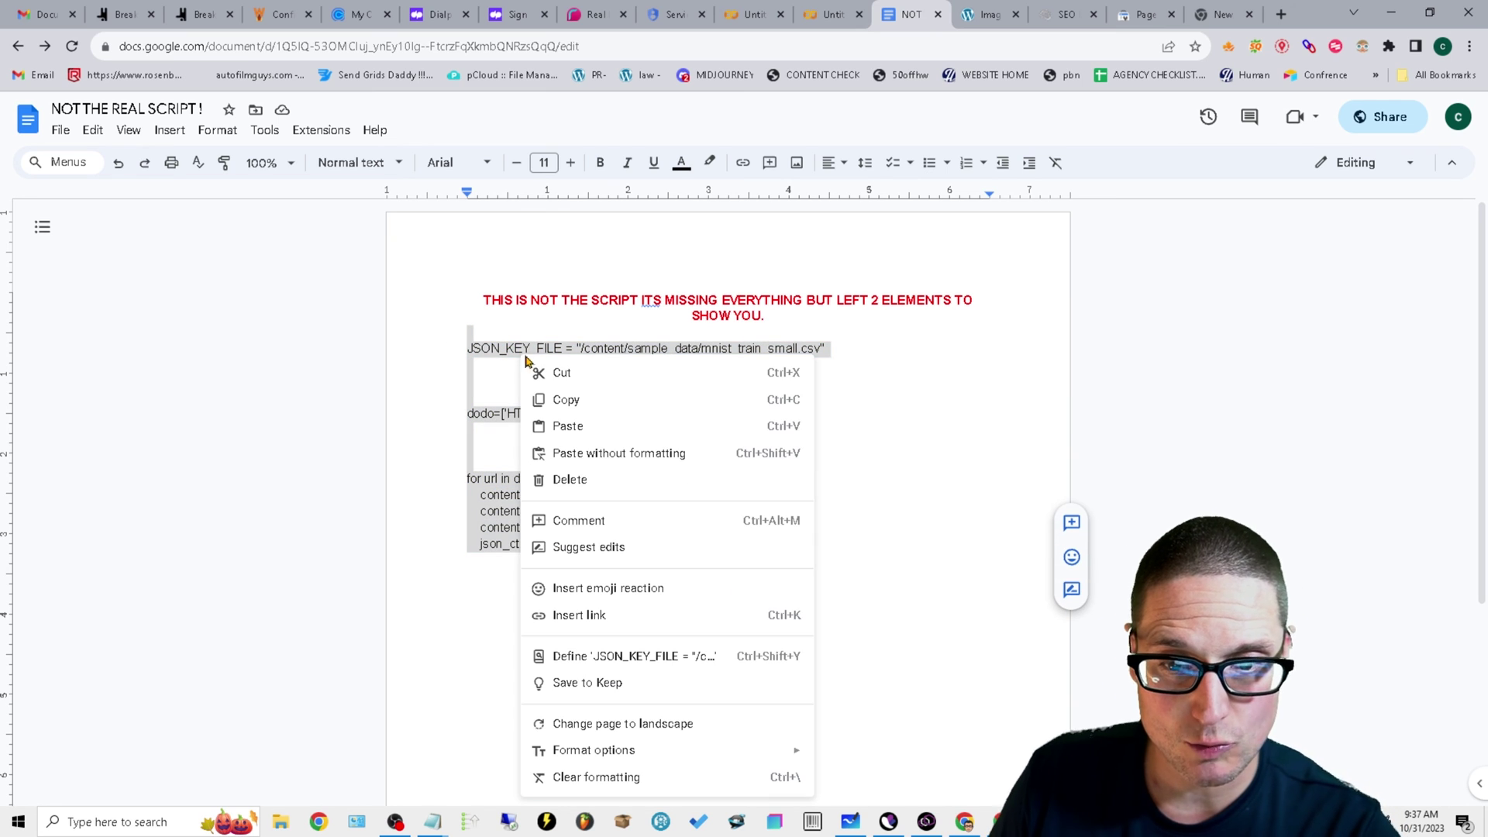
left_click(582, 403)
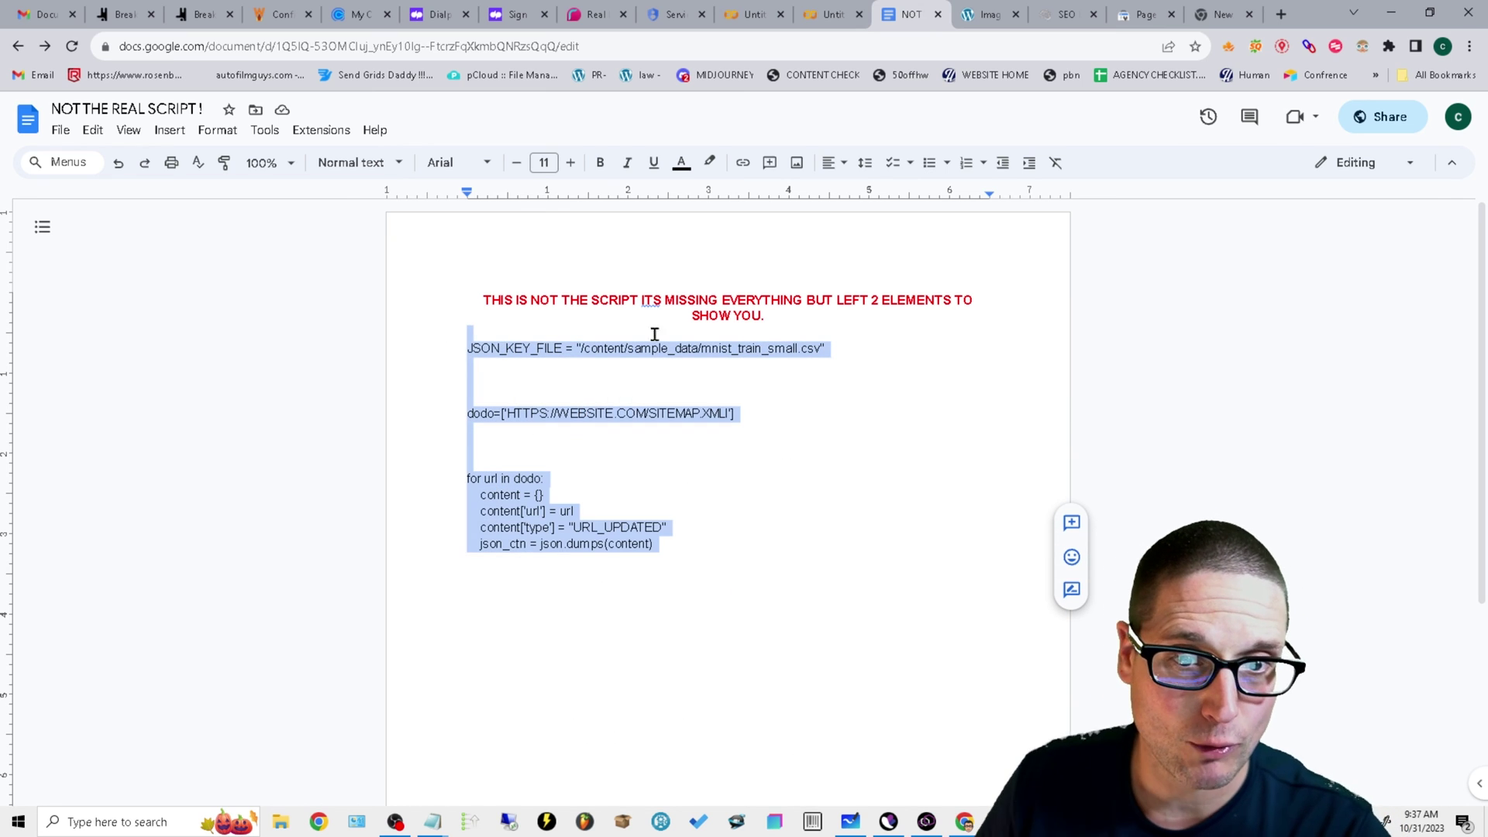
left_click(828, 14)
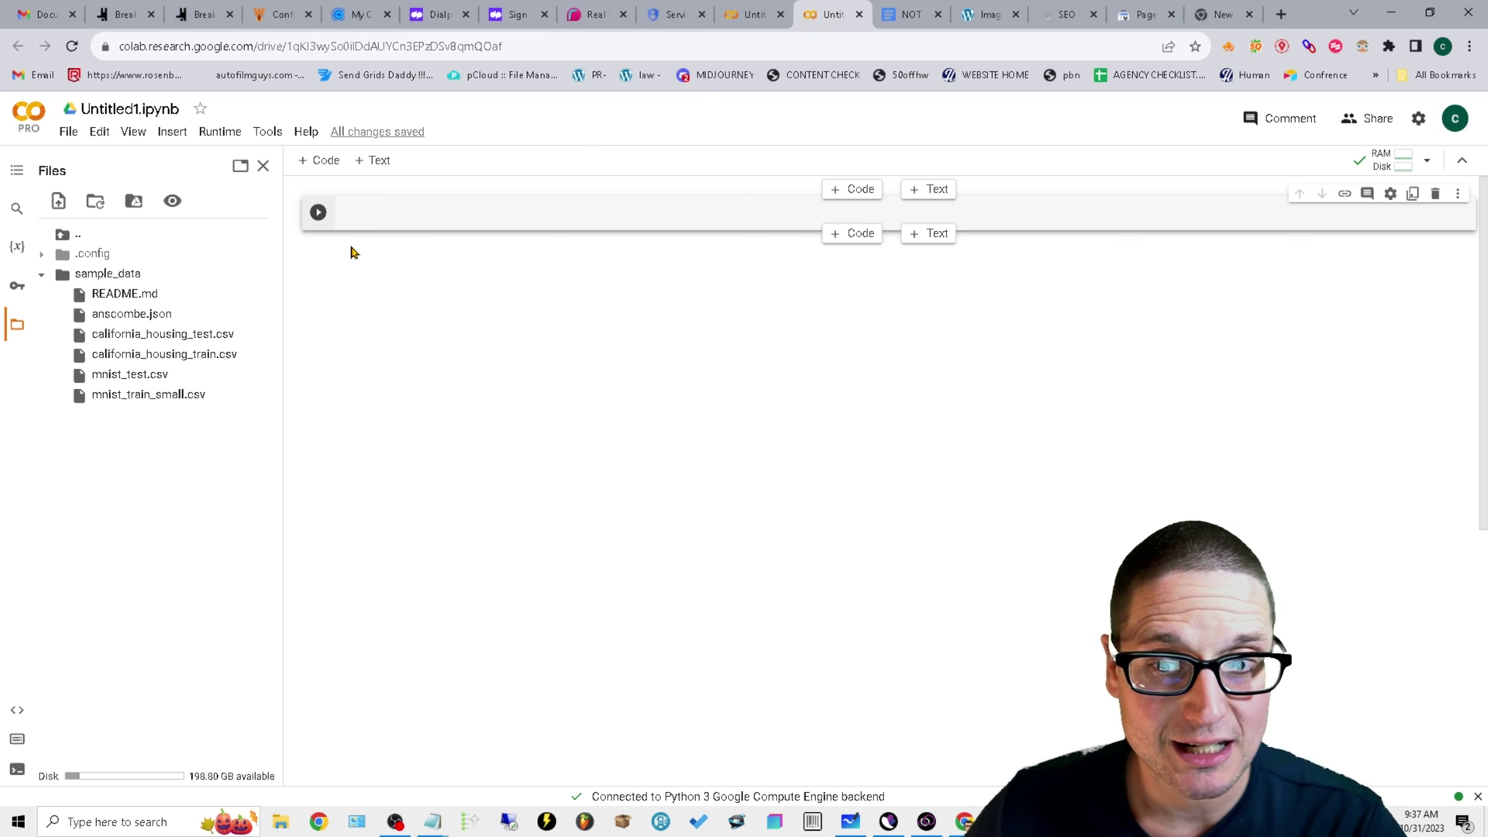
key("ctrl+v")
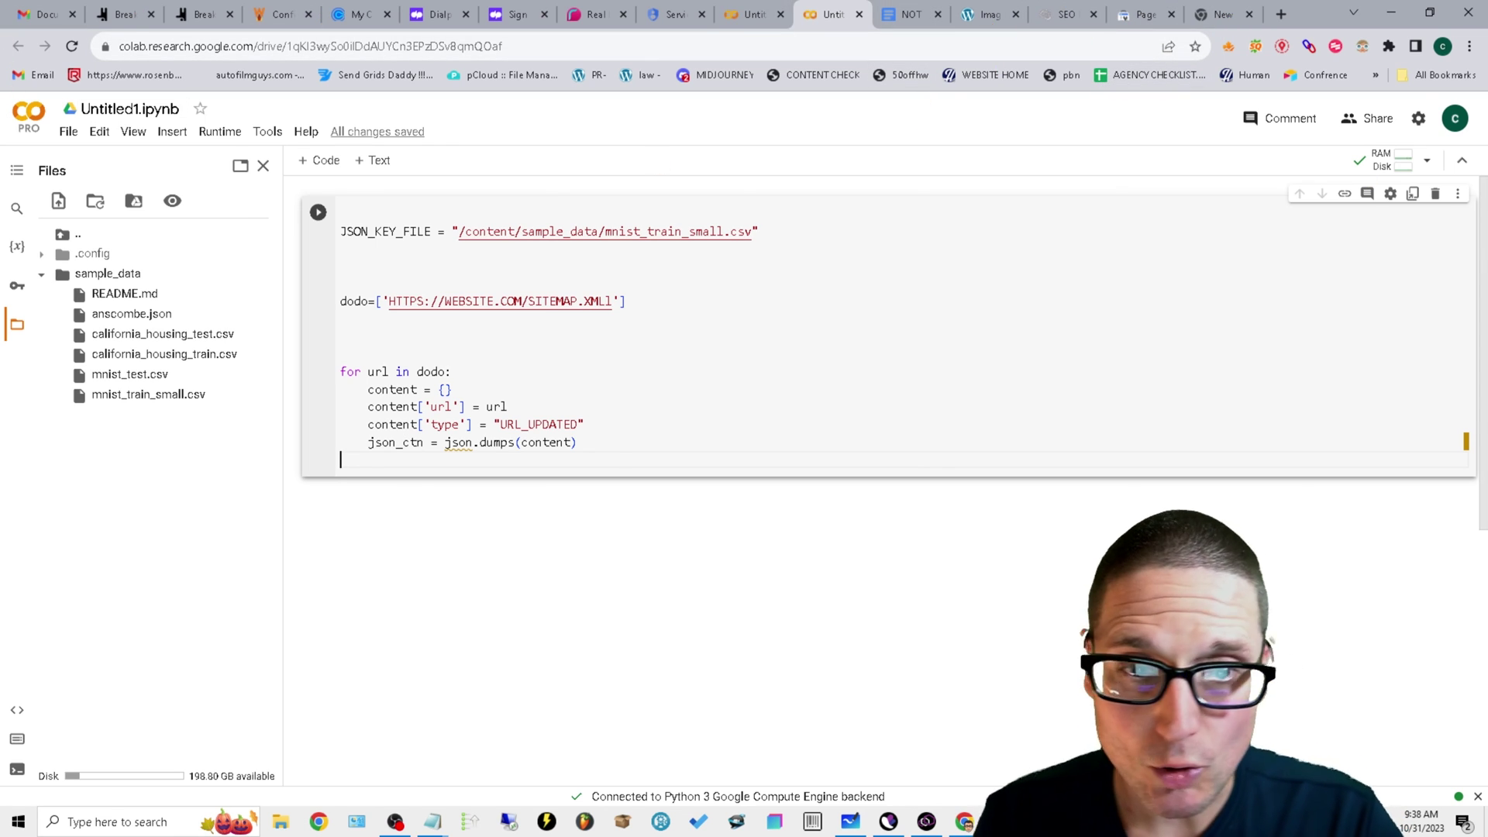
- Open chrispalmer.org in a new browser tab and look over the homepage's SEO consulting section
left_click(1280, 19)
type("C")
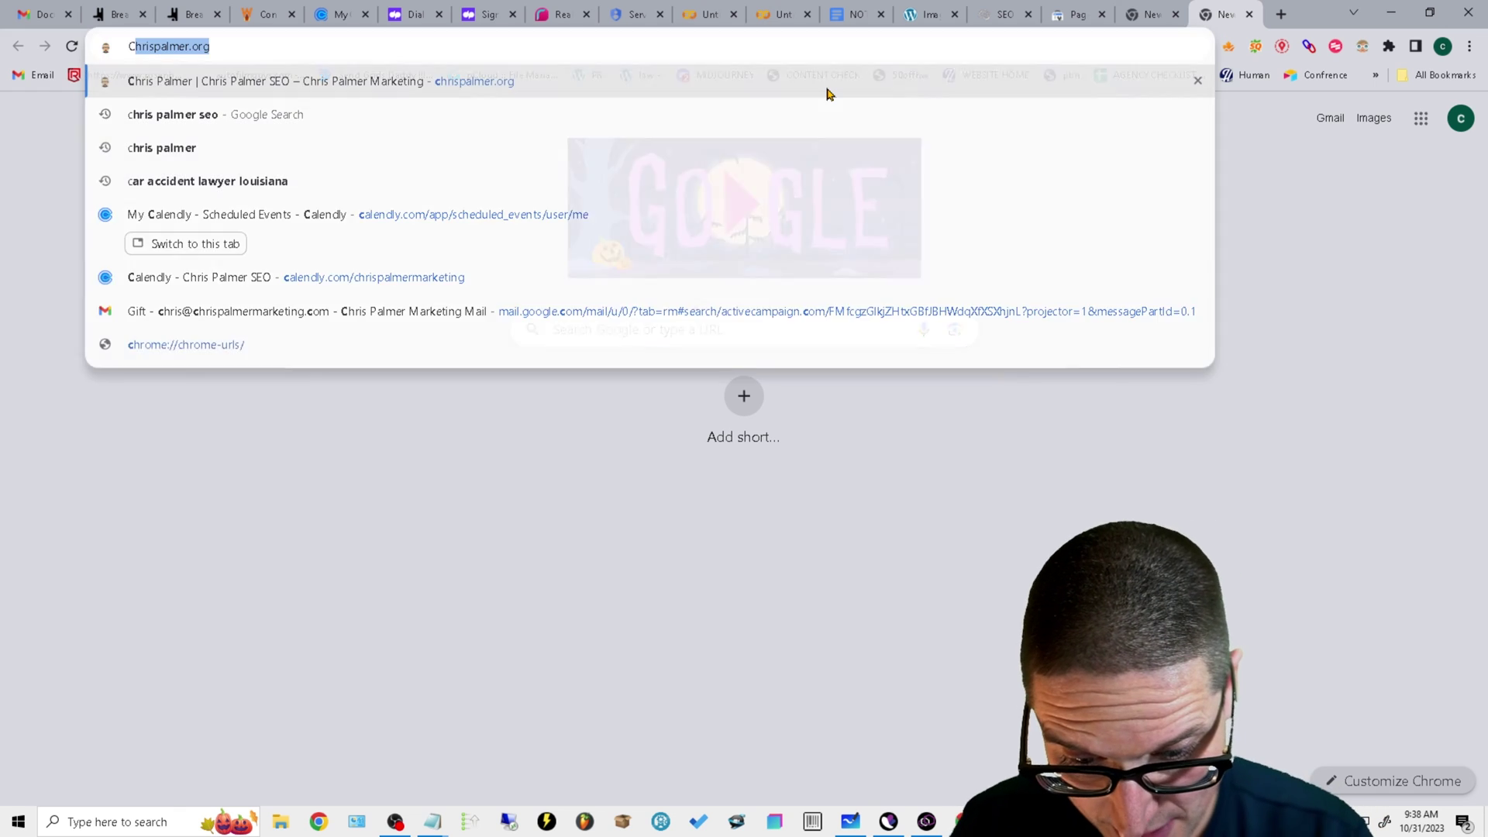
type("HRISPALMERSEO")
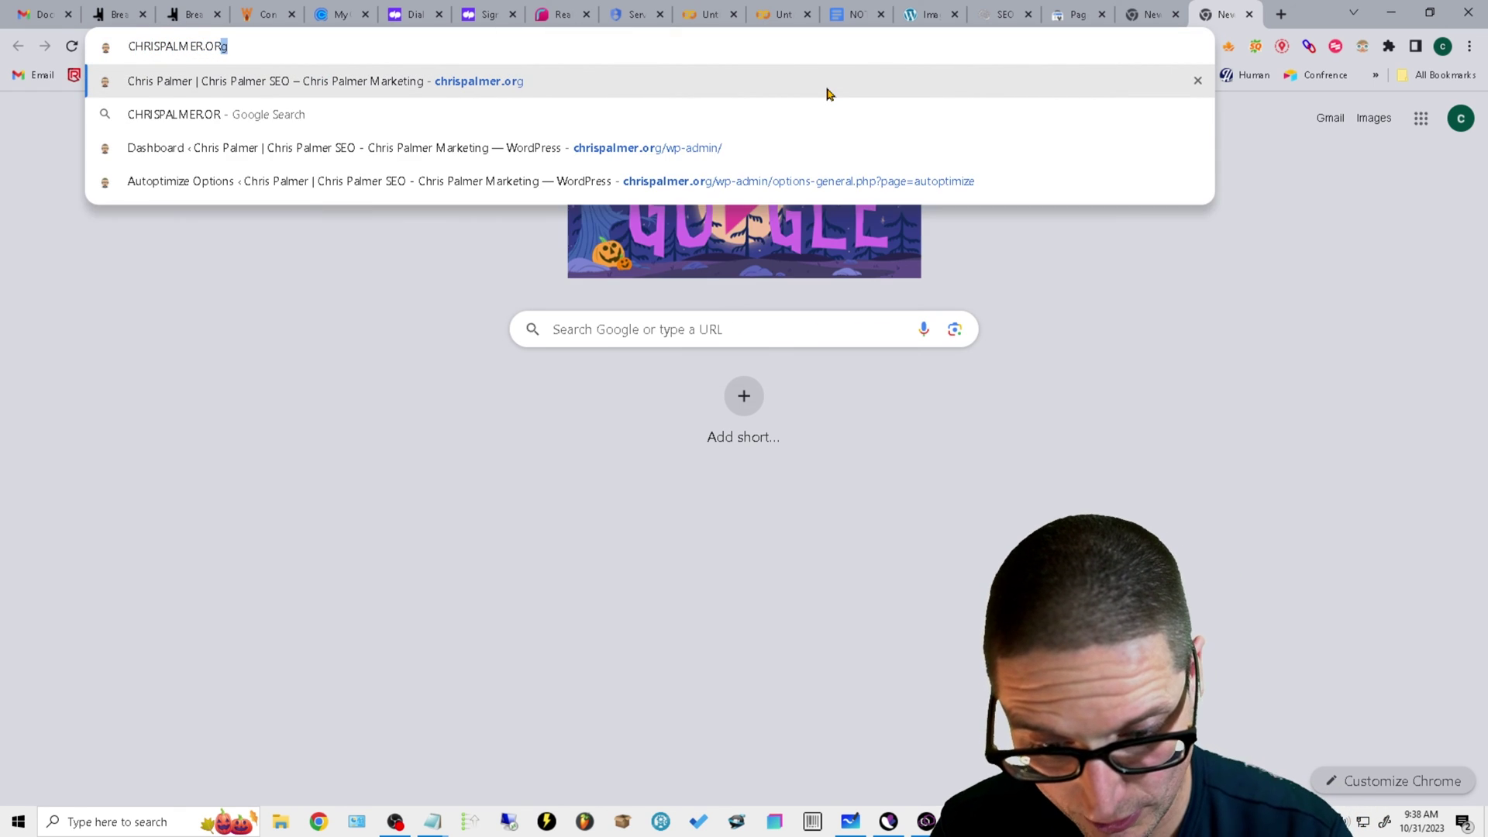
key("Return")
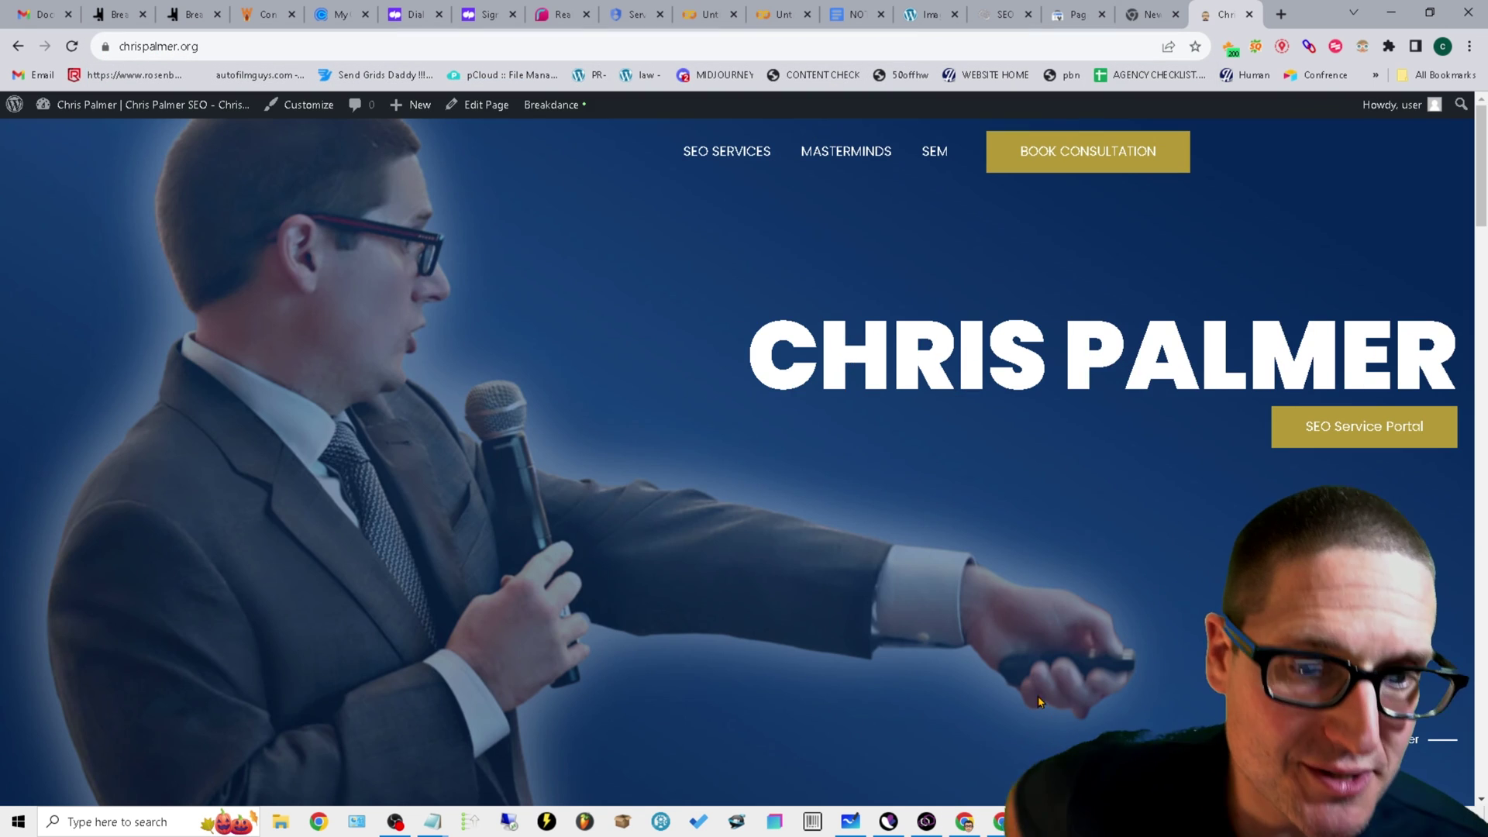
left_click_drag(1482, 203, 1485, 339)
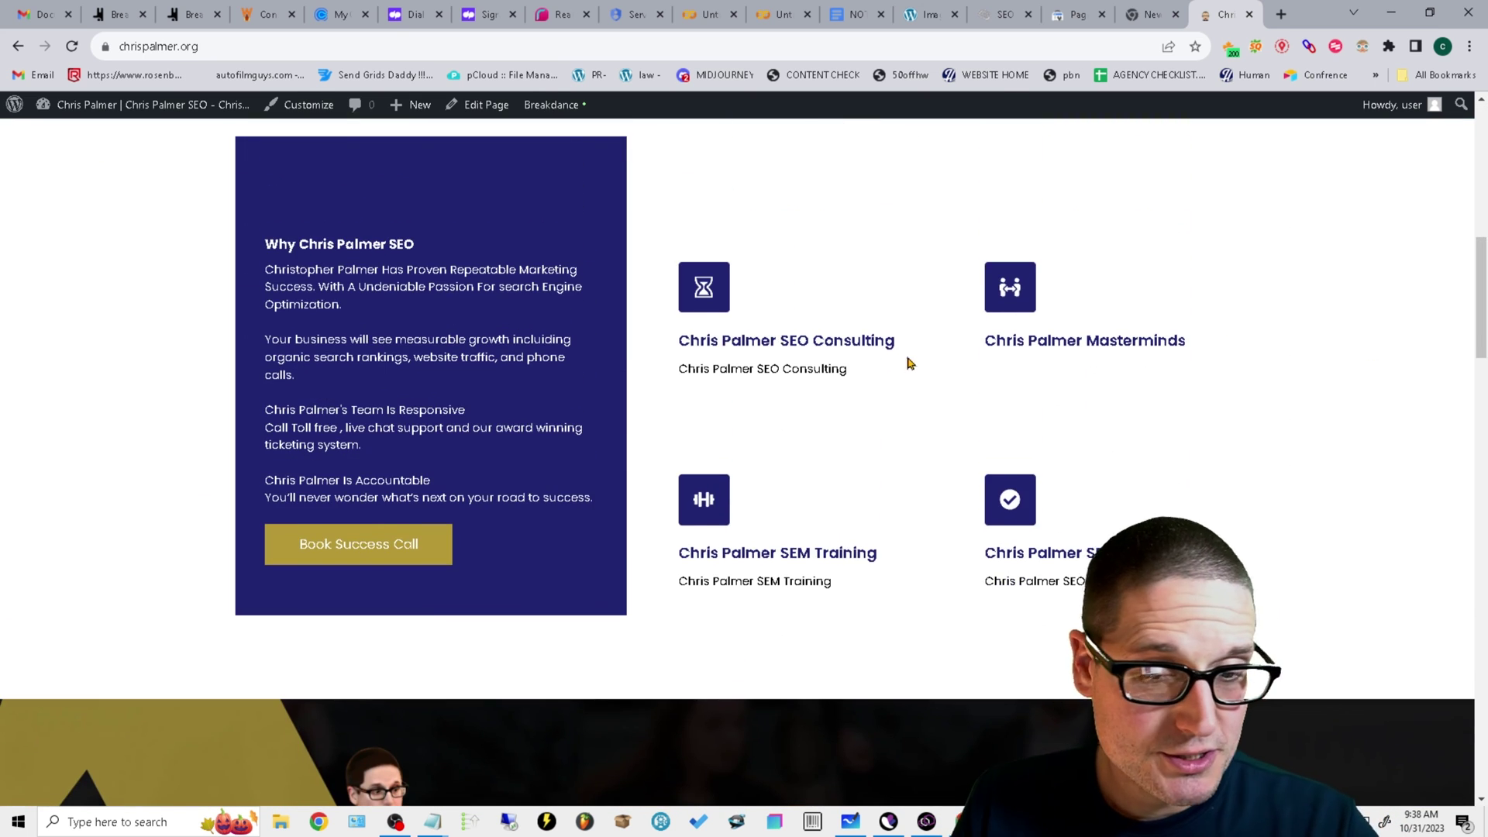
left_click_drag(912, 348, 733, 343)
scroll(830, 515, "up", 10)
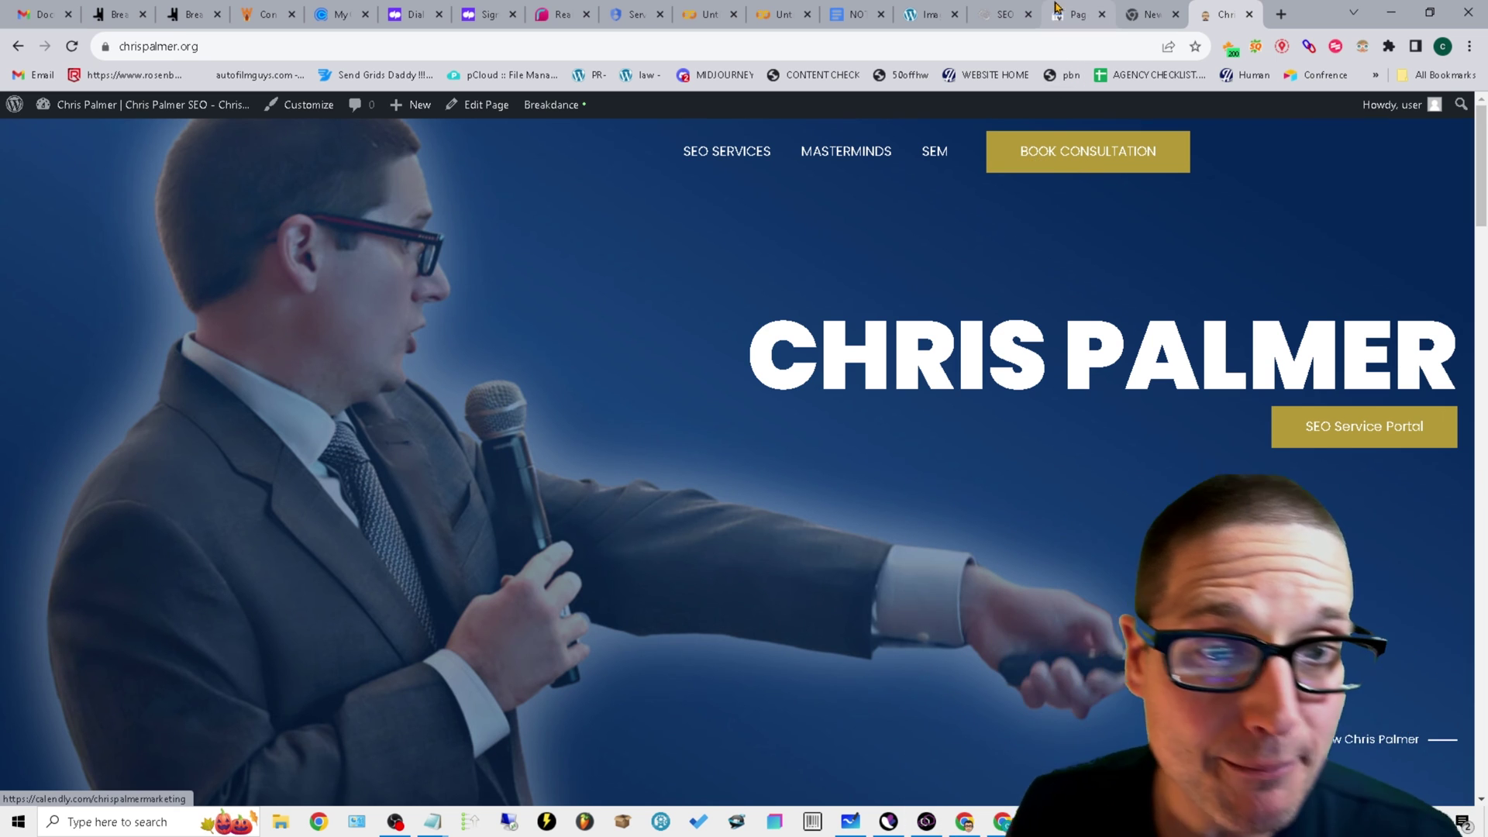
- Review the Page indexing report in Google Search Console, from the reasons pages aren't indexed up to the indexed pages chart
left_click(1078, 14)
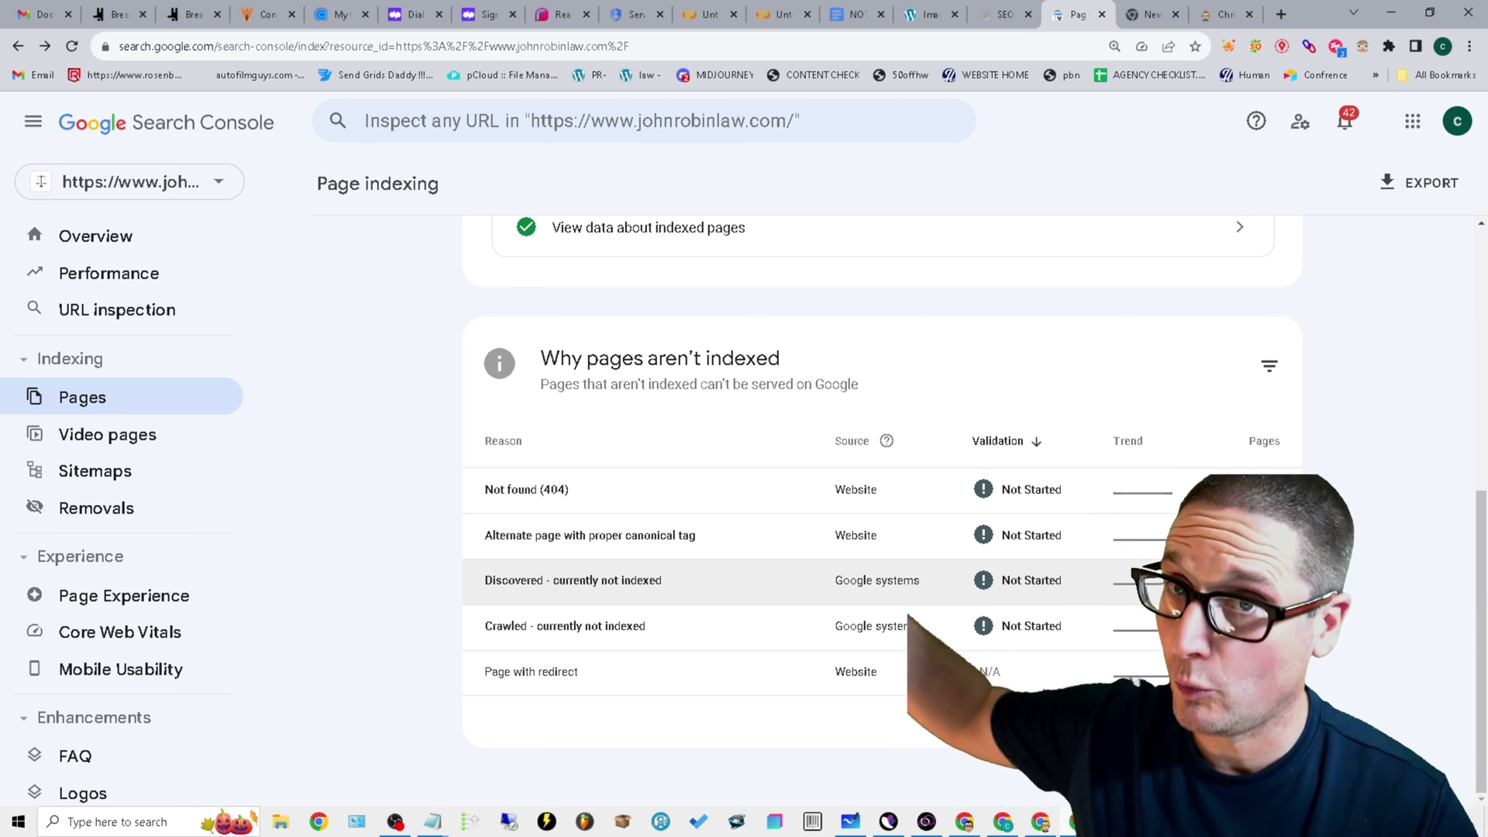
scroll(882, 504, "up", 7)
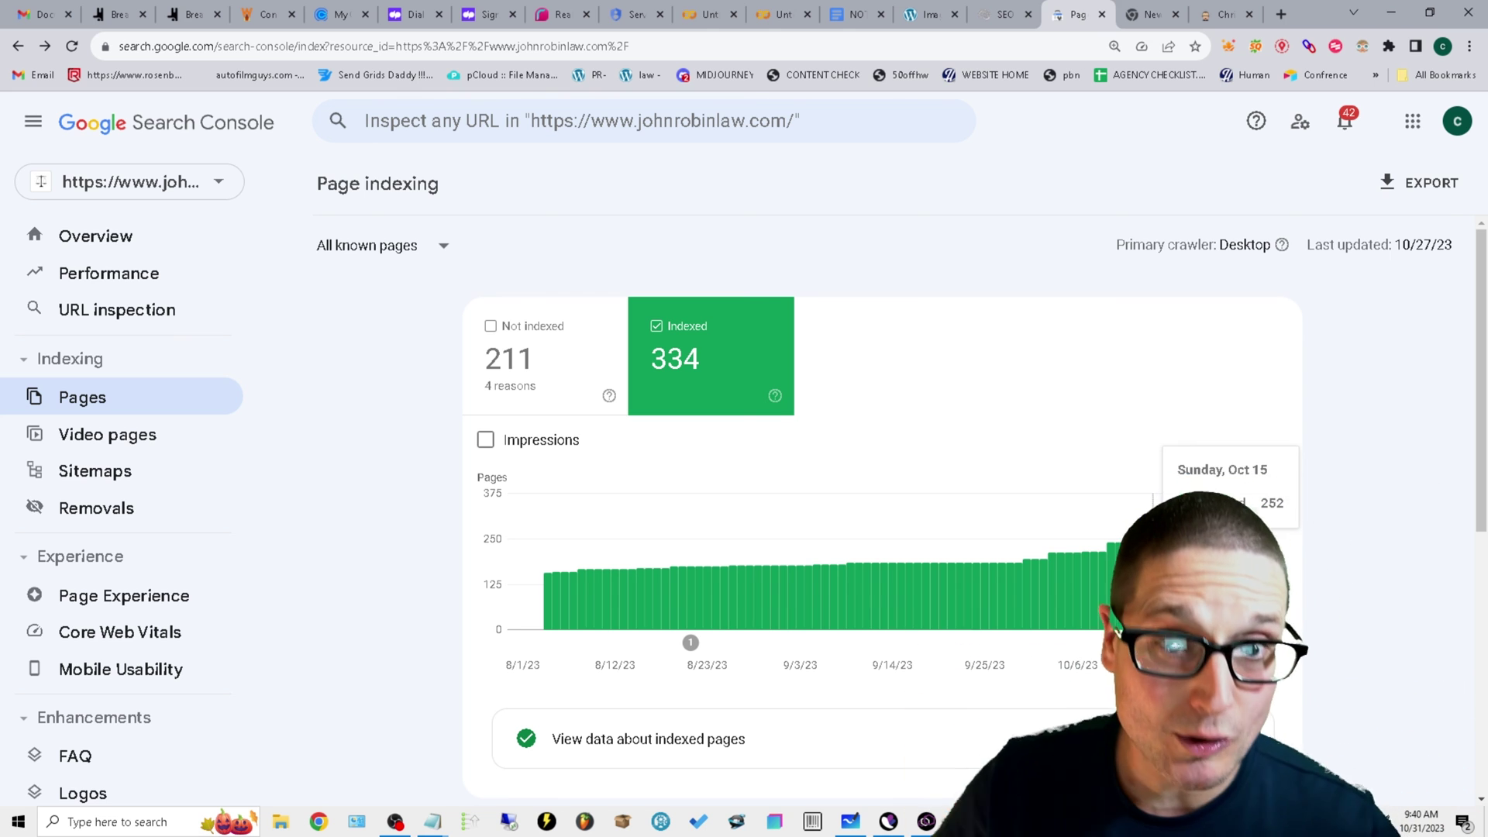
- View the SEO Courses page on seomastermind.org and highlight the title of the backlinks indexing course
left_click(989, 9)
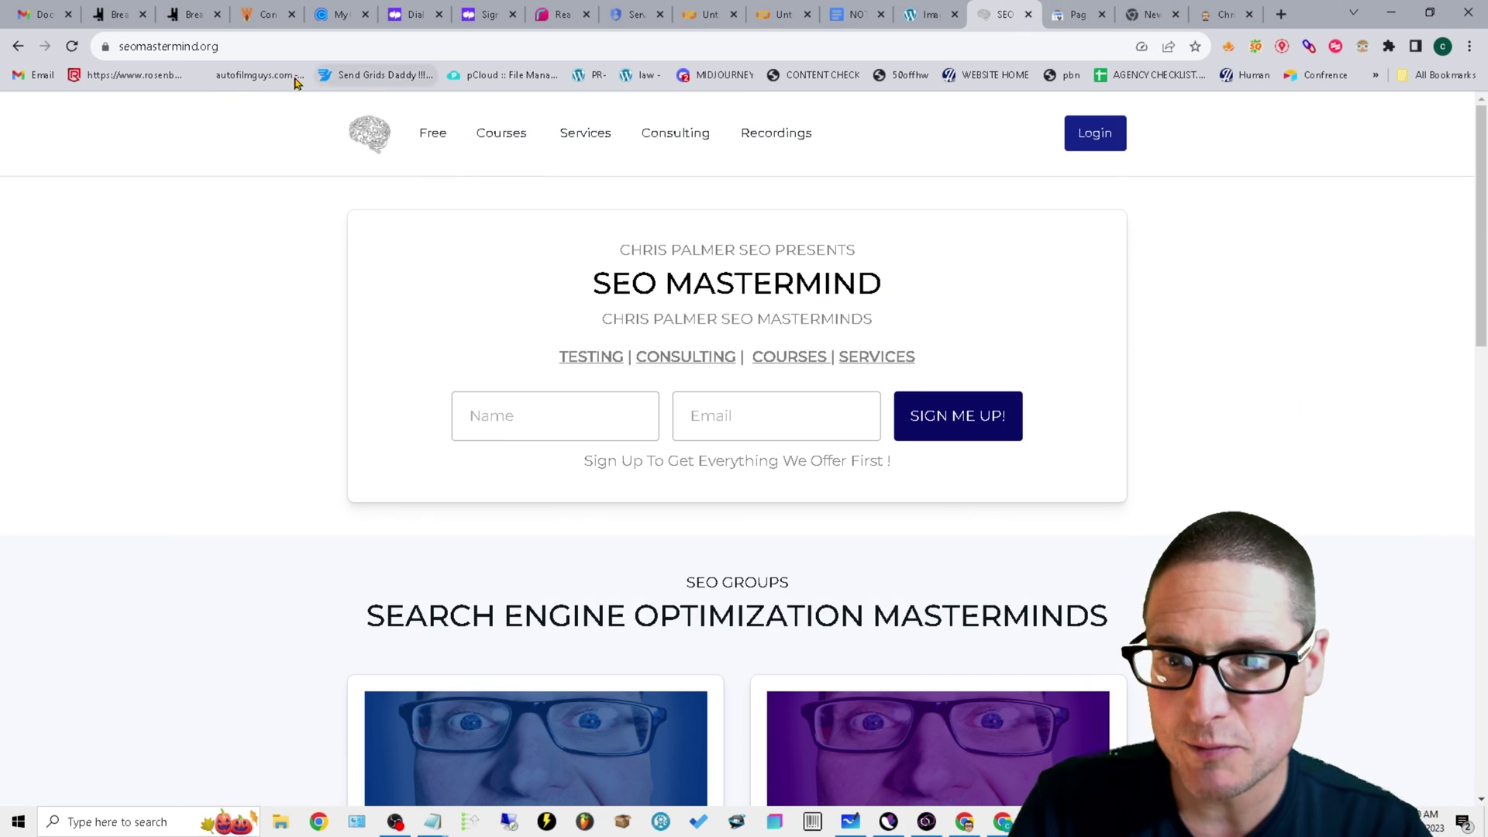
left_click(496, 135)
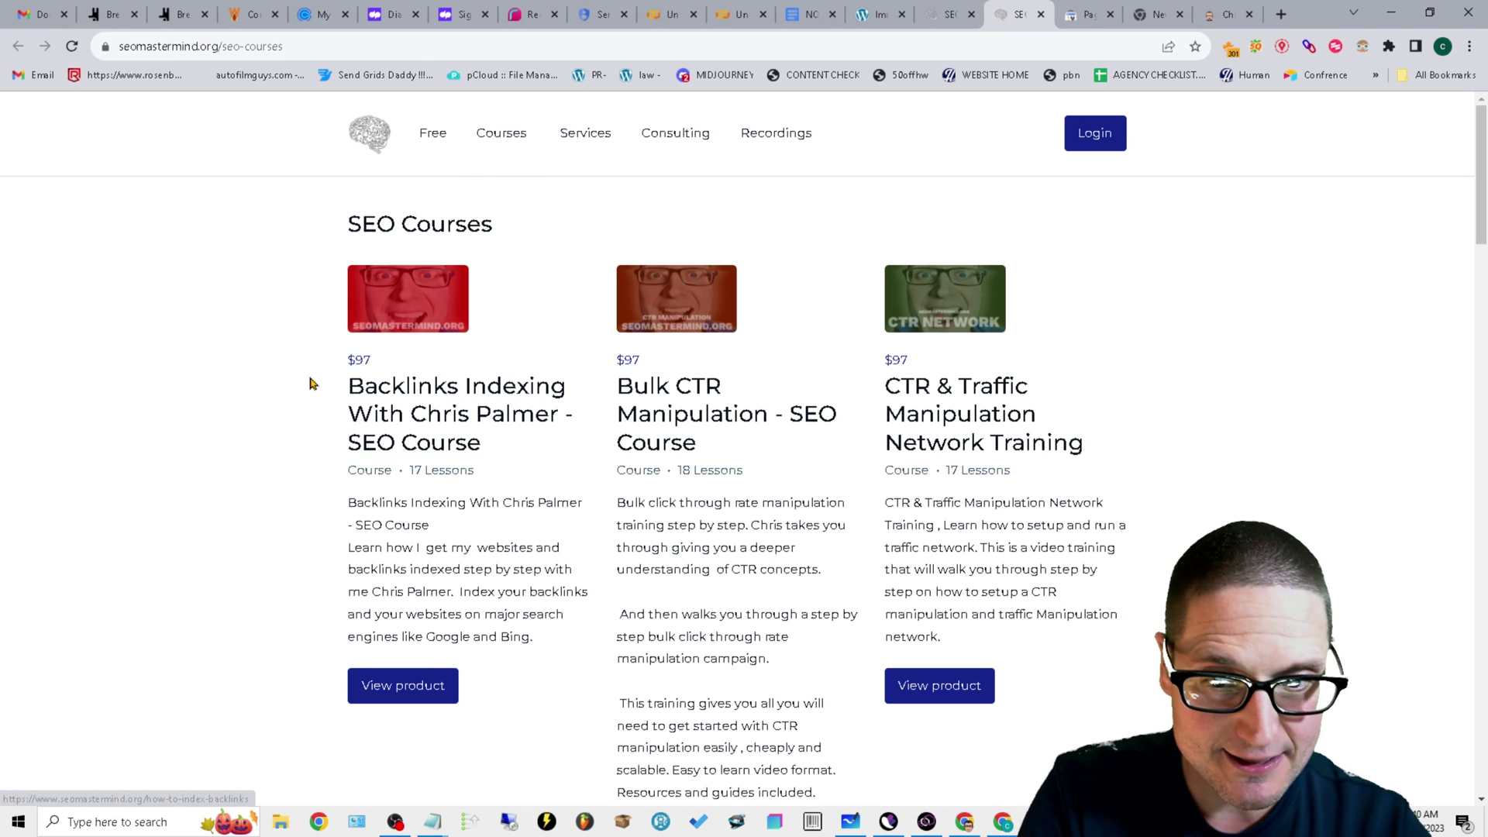
left_click_drag(314, 384, 552, 448)
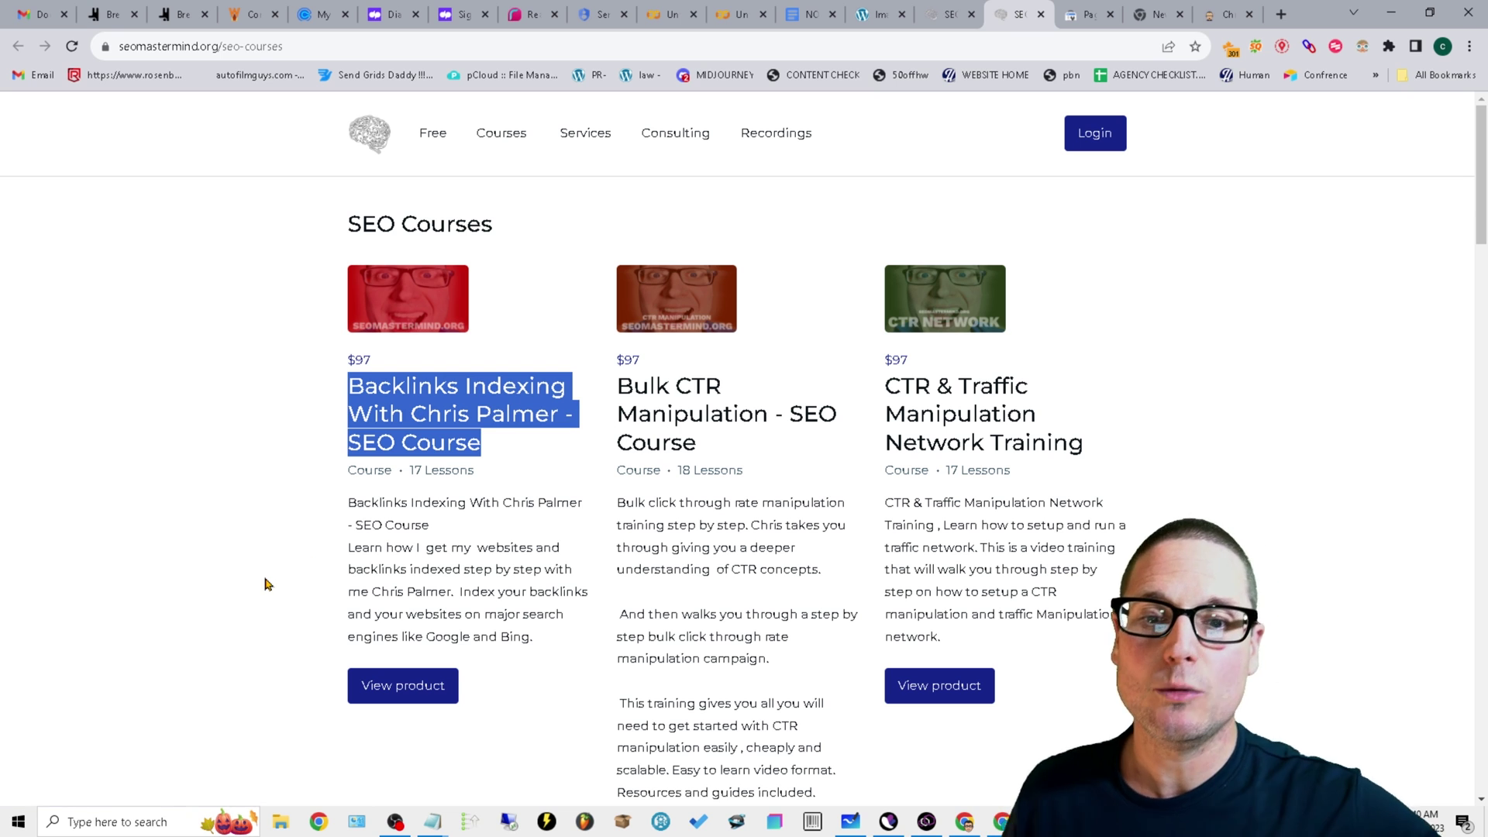